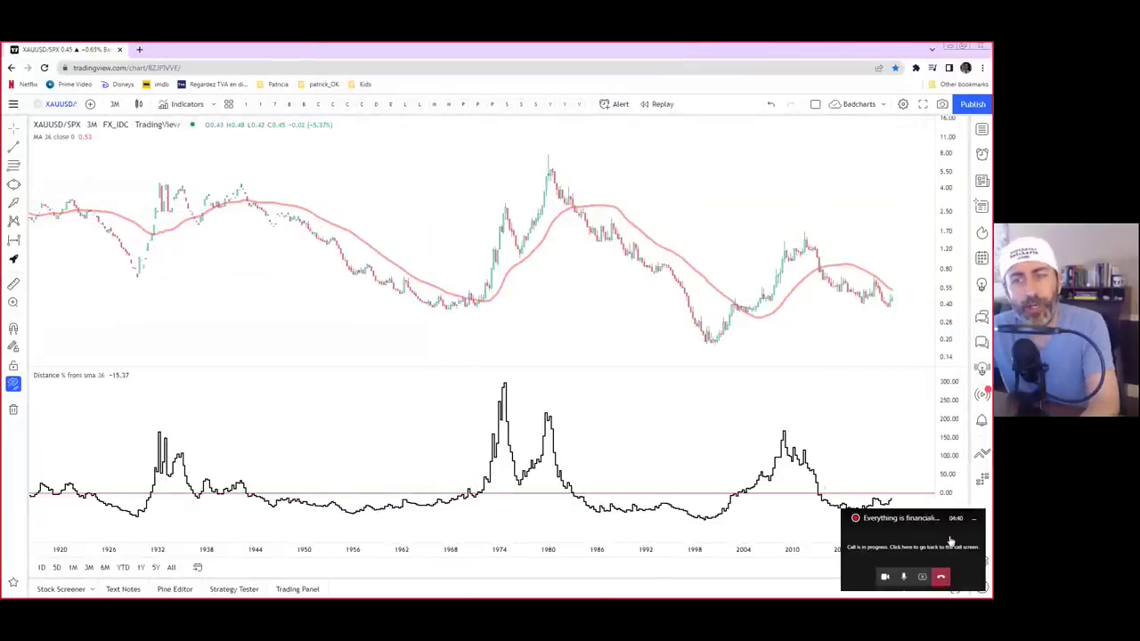
- Minimize the call window and maximize the XAUUSD/SPX price pane so only the price and its moving average fill the chart
left_click(973, 522)
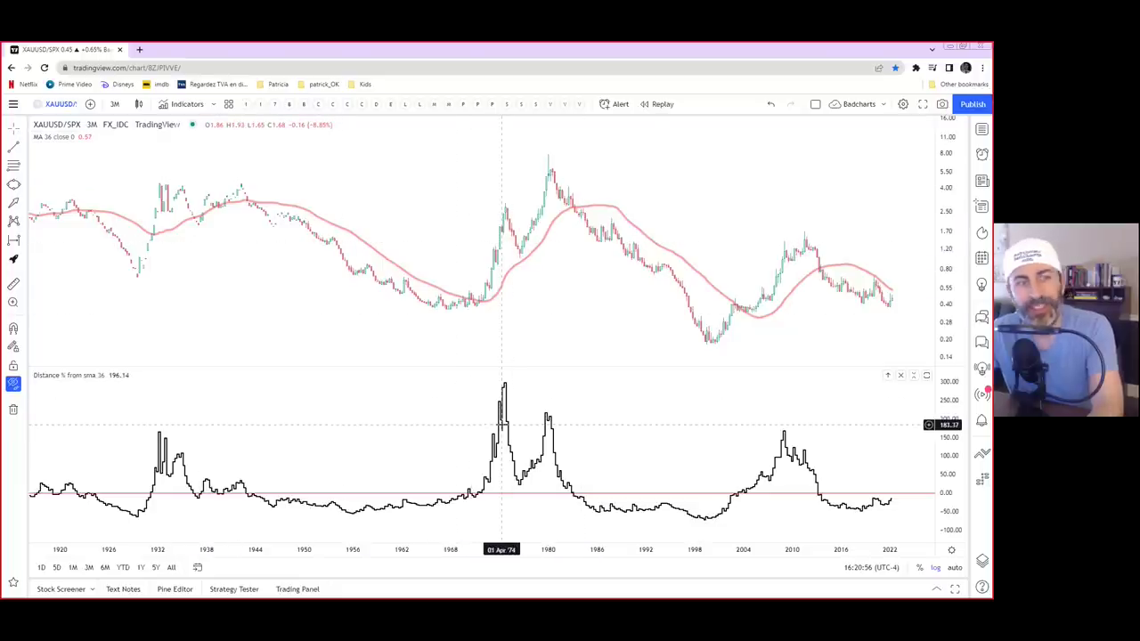
double_click(798, 202)
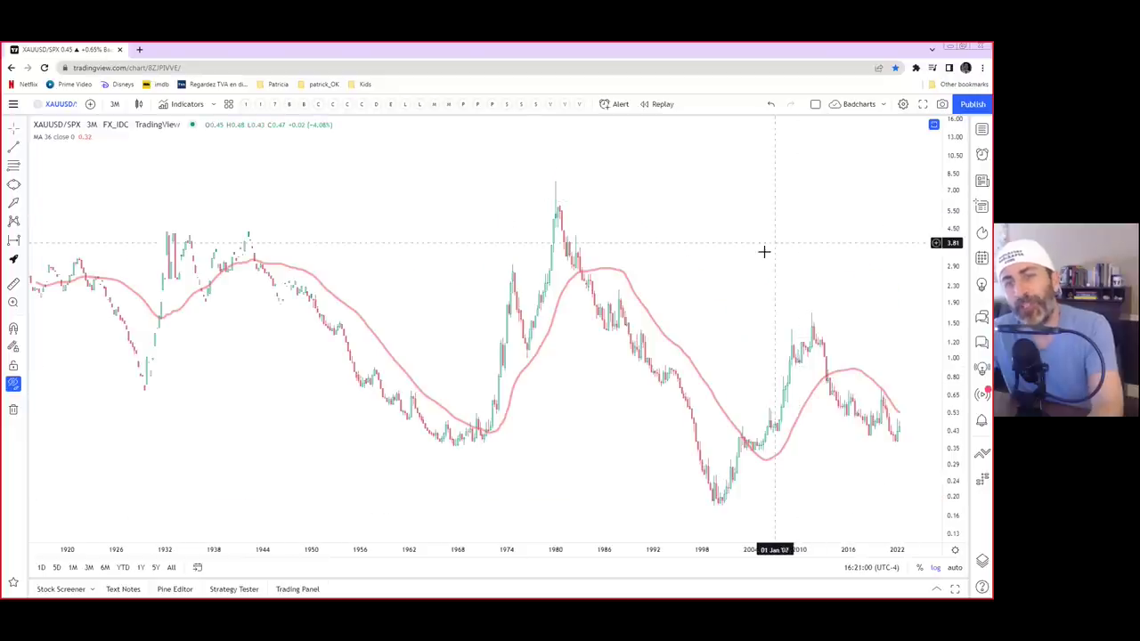
scroll(788, 239, "down", 2)
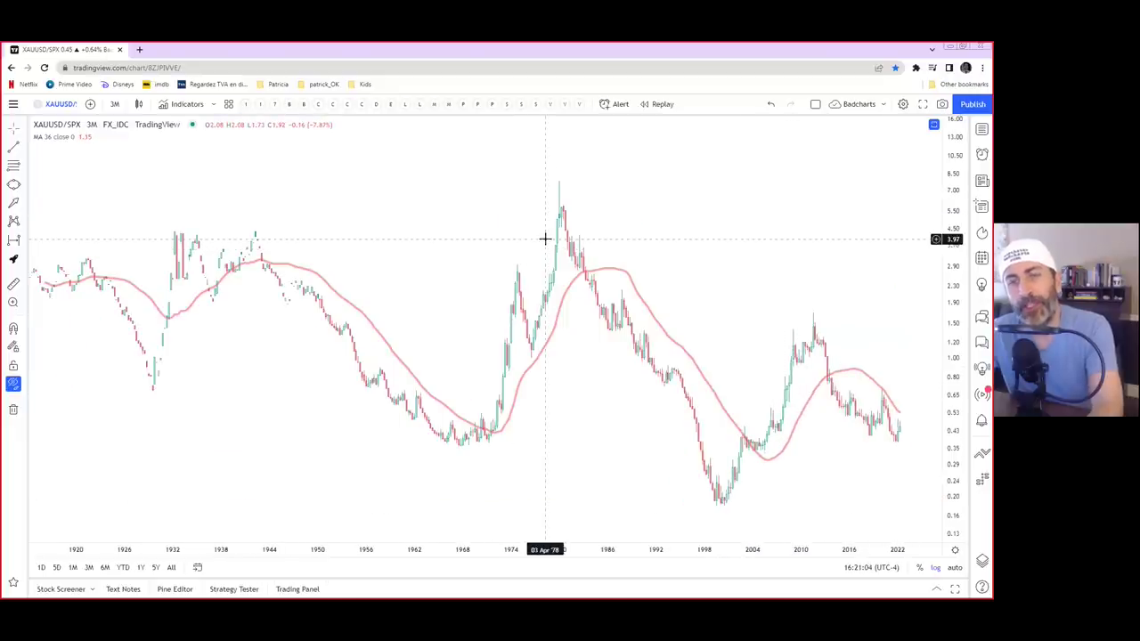
scroll(581, 269, "up", 1)
scroll(578, 281, "down", 1)
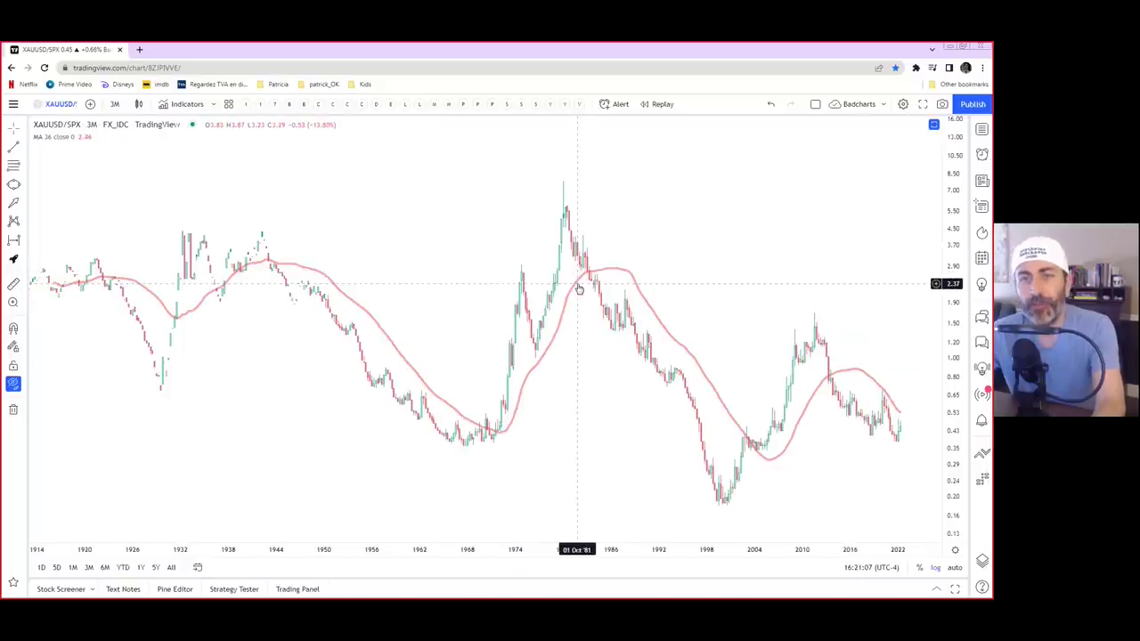
- Switch the XAUUSD/SPX price scale from logarithmic to linear and fit the series from the 1920s onward in view
left_click(936, 567)
left_click_drag(948, 478, 960, 393)
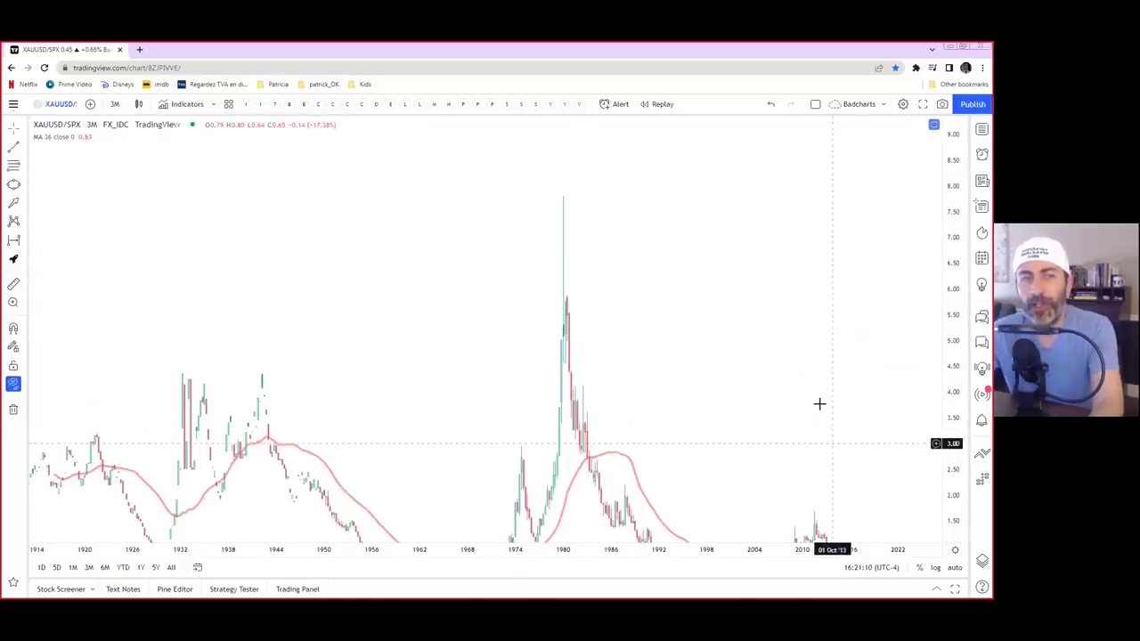
left_click_drag(820, 401, 788, 307)
scroll(776, 289, "up", 5)
scroll(586, 286, "down", 4)
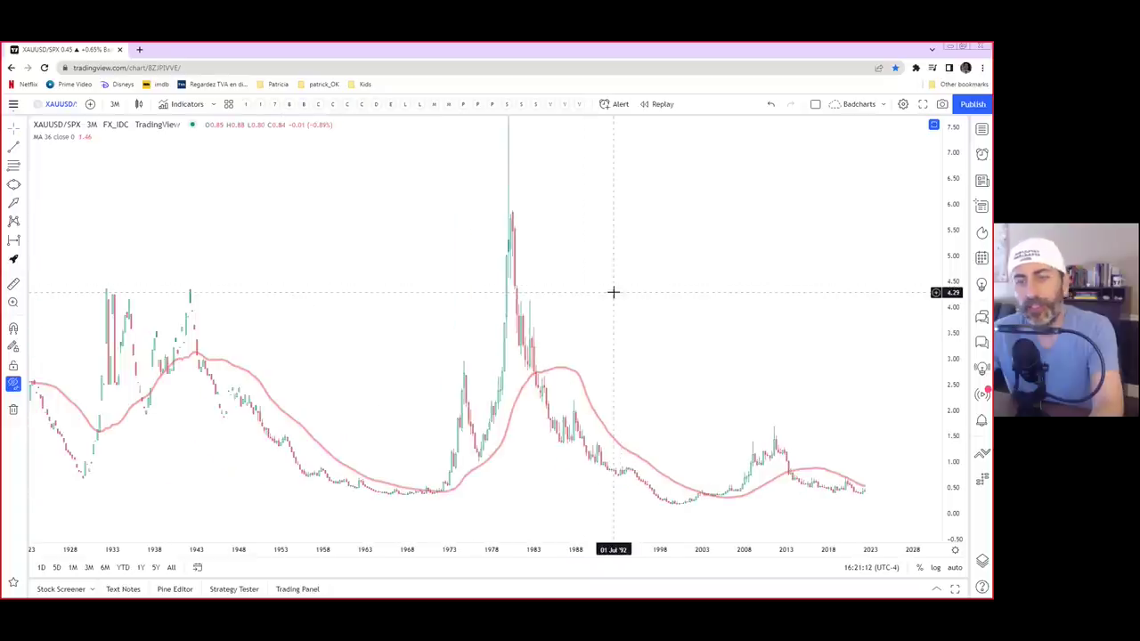
left_click_drag(637, 304, 642, 326)
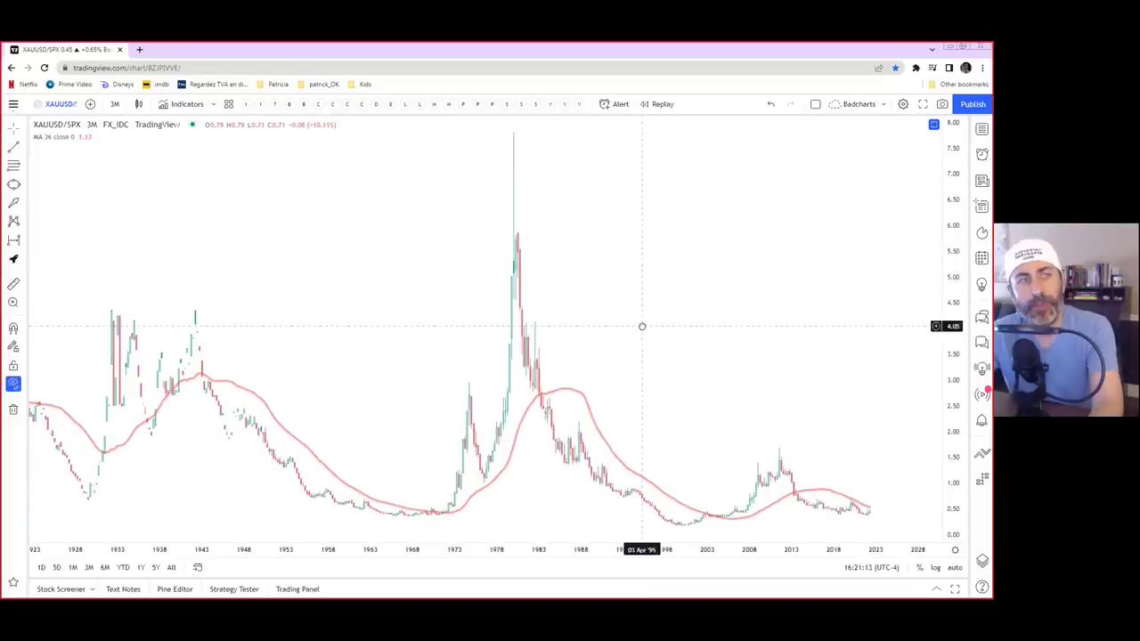
- Add the ASA Gold and Precious Metals fund in a new pane and remove the Distance % from sma indicator
left_click(90, 103)
type("ASA")
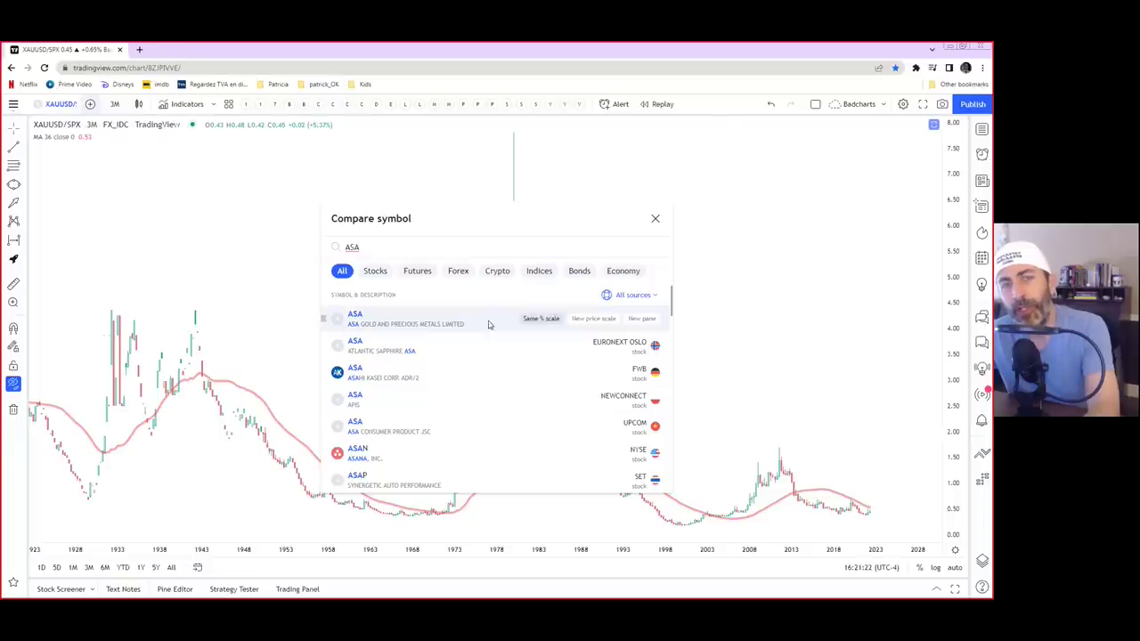
left_click(648, 324)
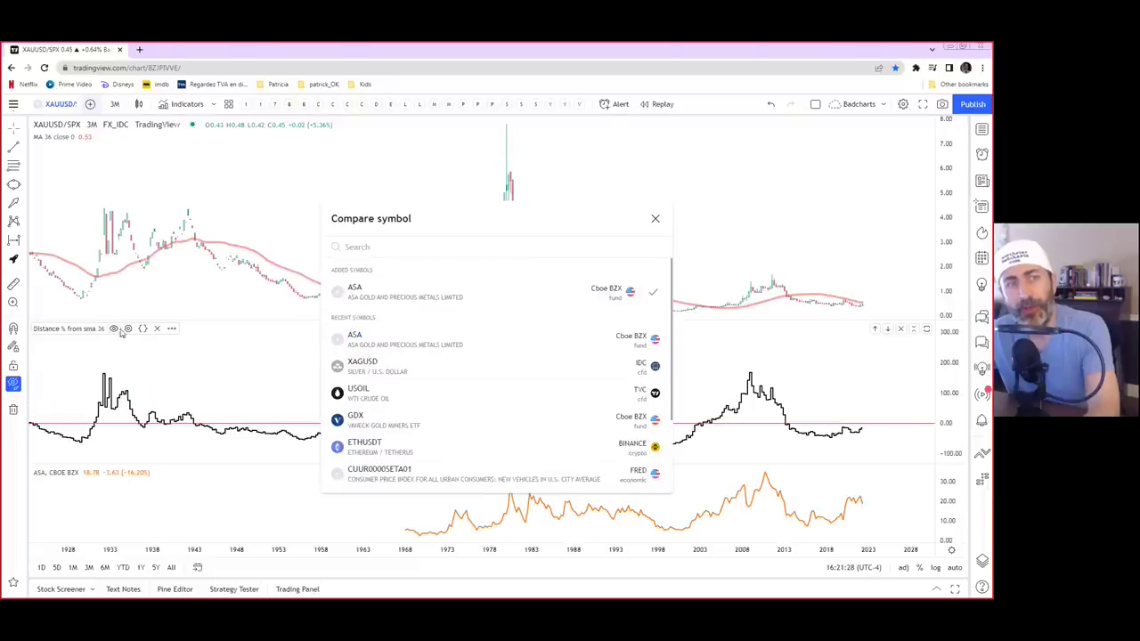
left_click(159, 328)
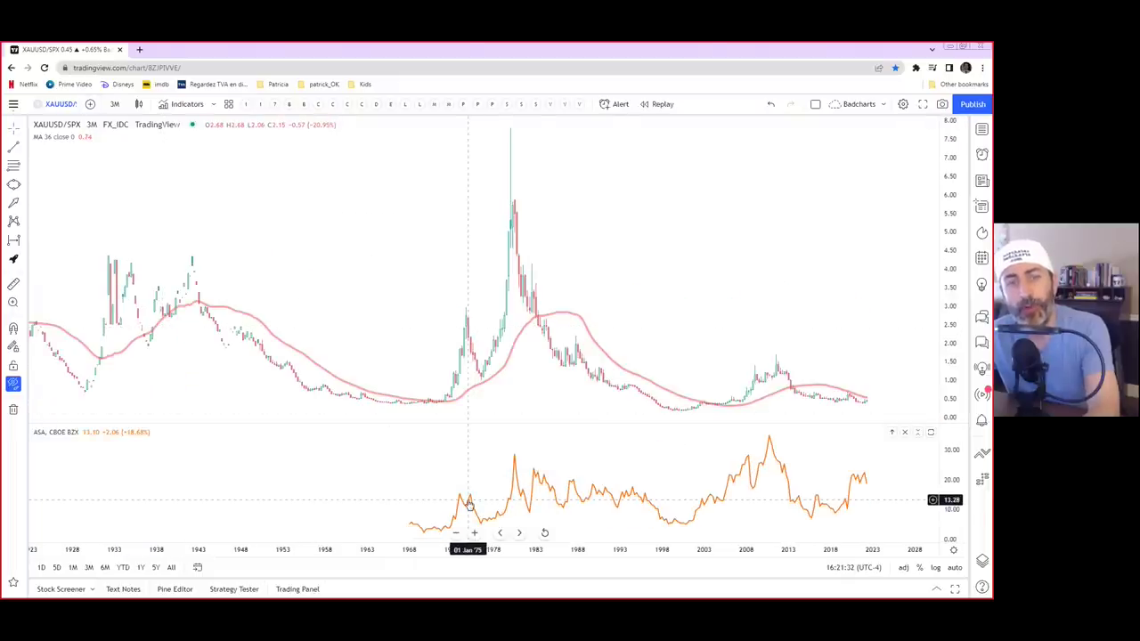
- Try a logarithmic price scale on the ASA pane and return it to the regular scale
left_click_drag(458, 501, 447, 502)
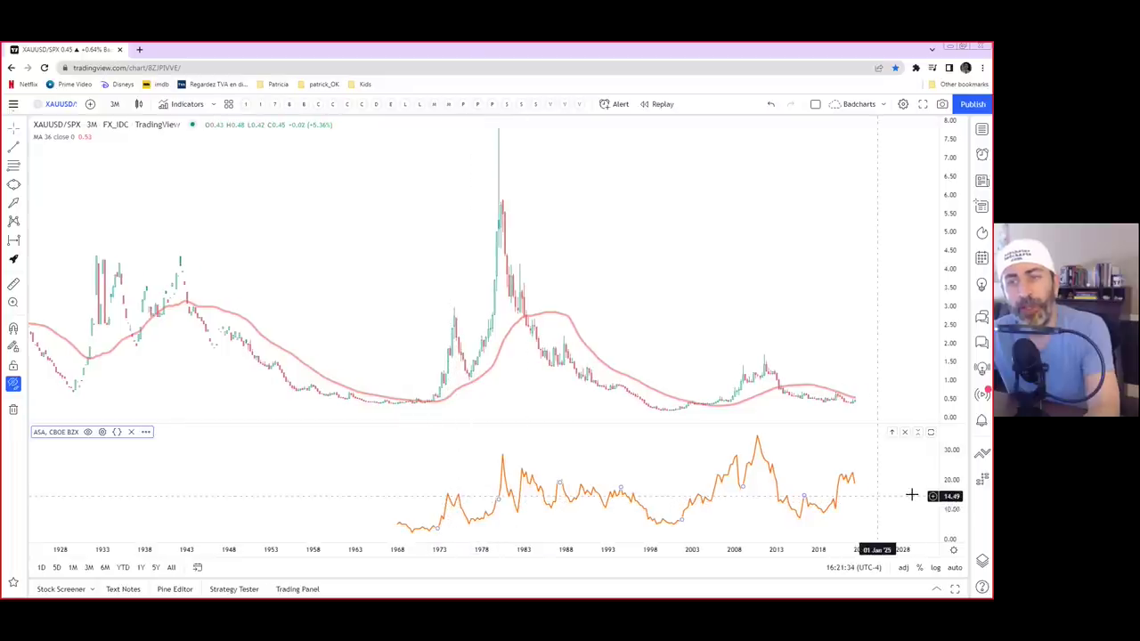
right_click(945, 492)
left_click(939, 493)
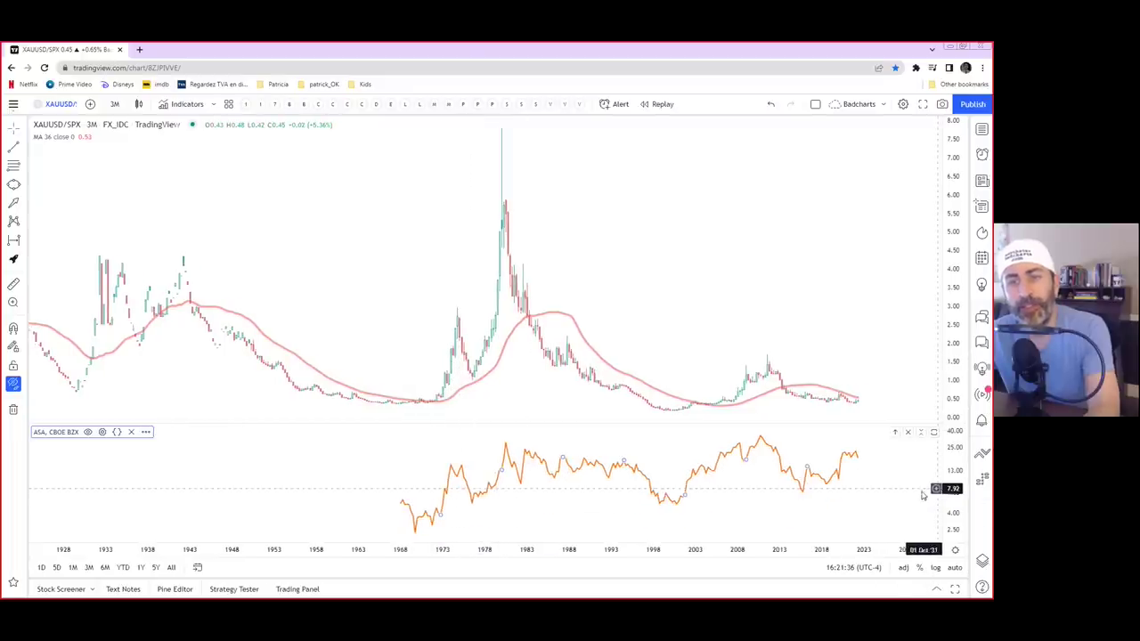
right_click(946, 492)
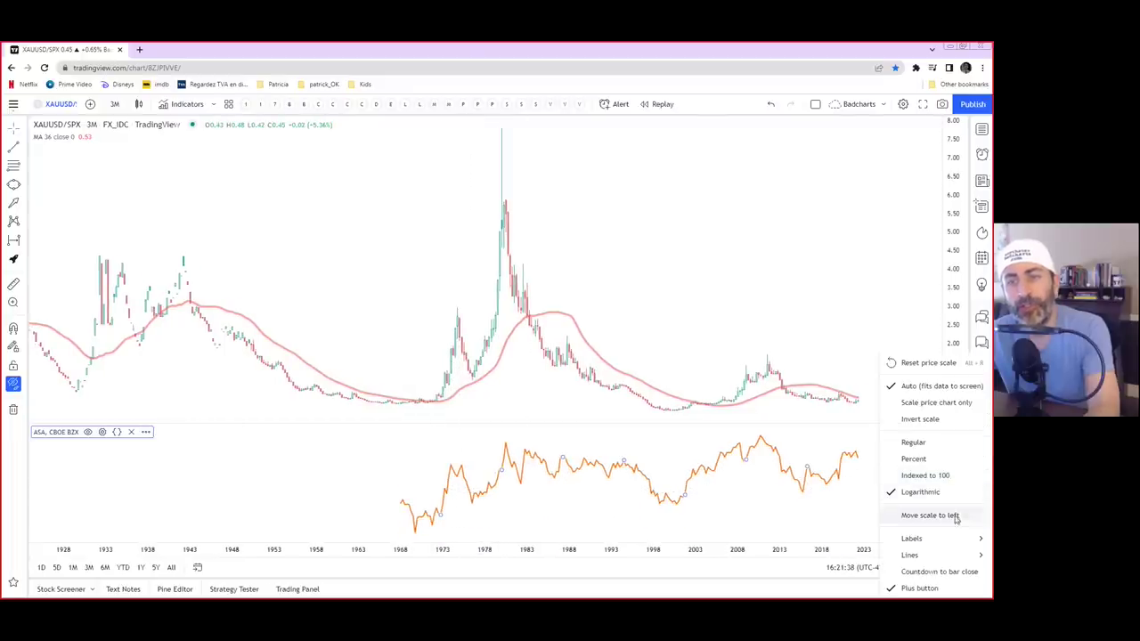
left_click(941, 492)
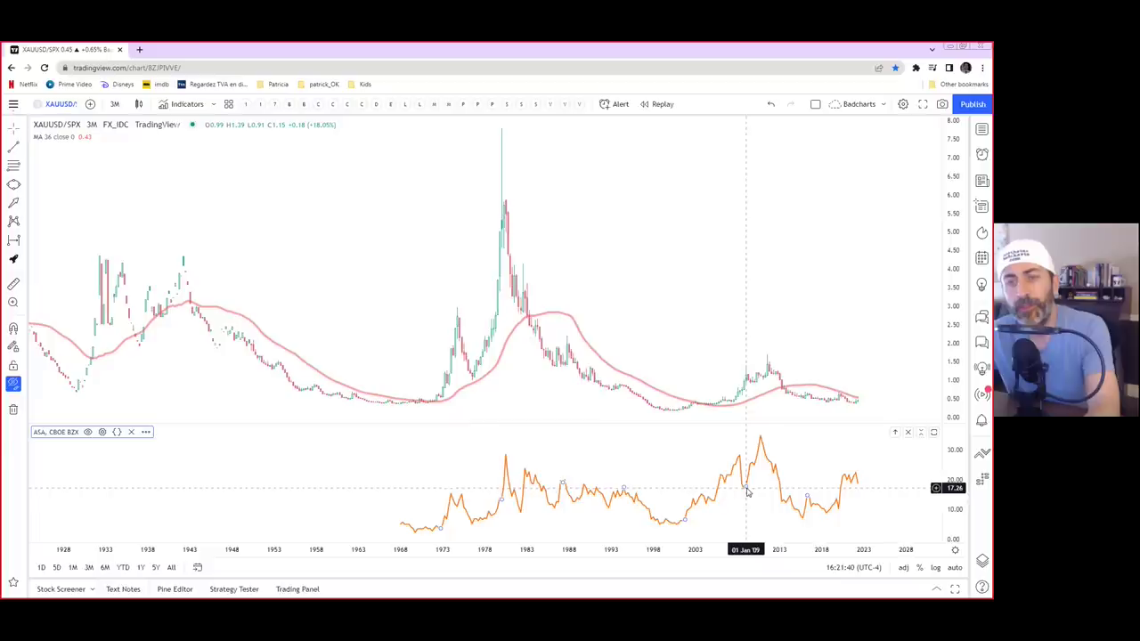
- Set the XAUUSD/SPX scale to logarithmic, compress it to fit the whole series, and overlay ASA on the main pane
left_click(936, 567)
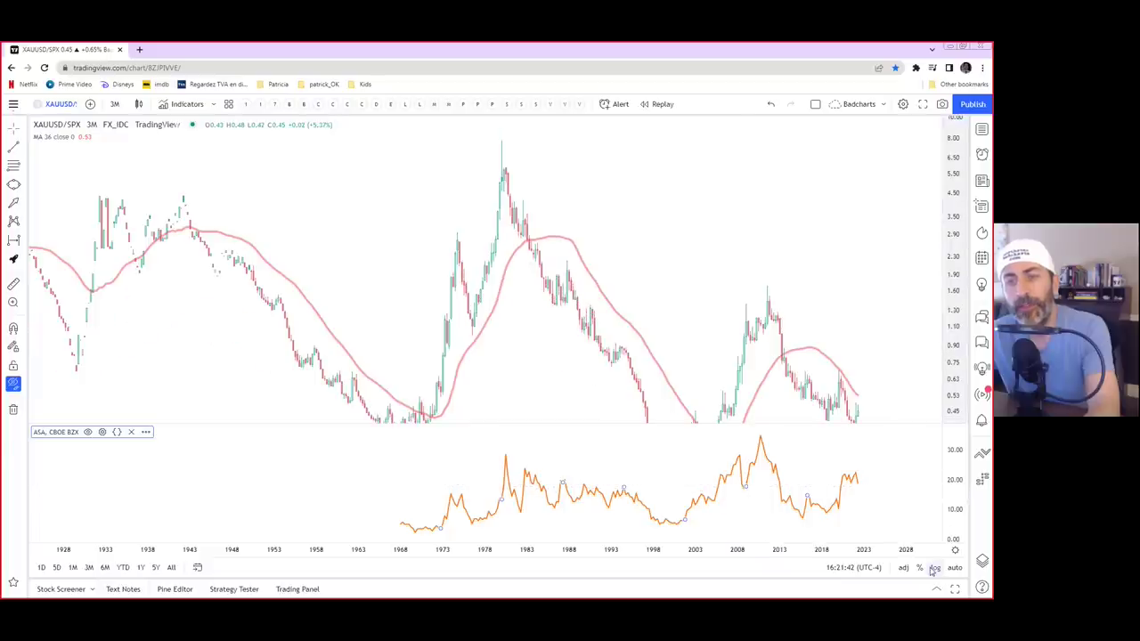
left_click_drag(955, 266, 952, 384)
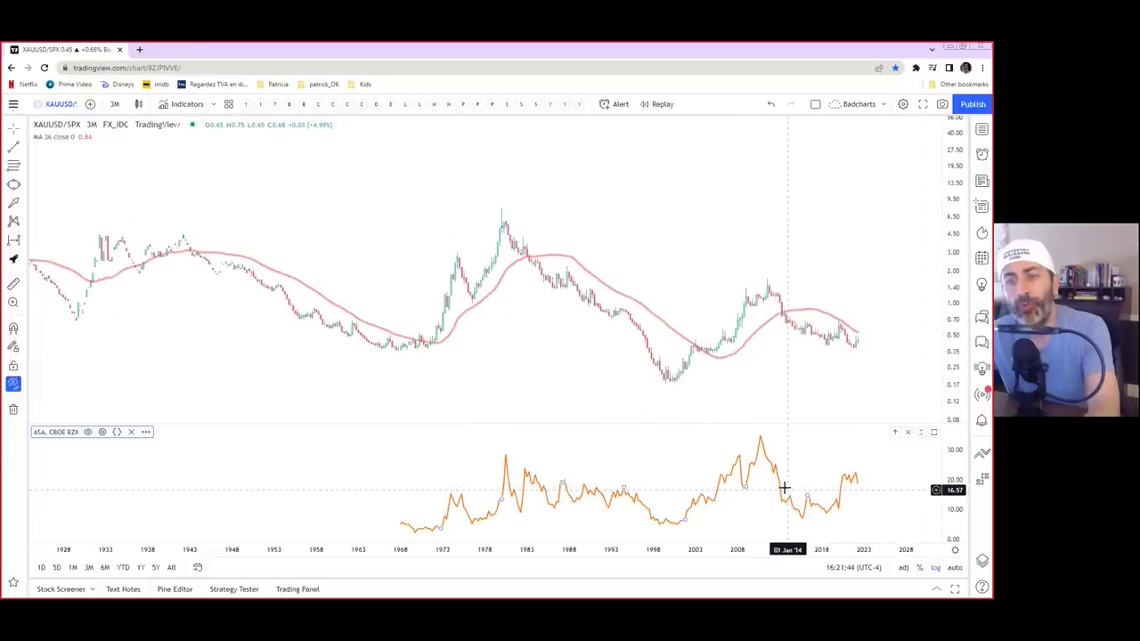
left_click_drag(779, 481, 766, 259)
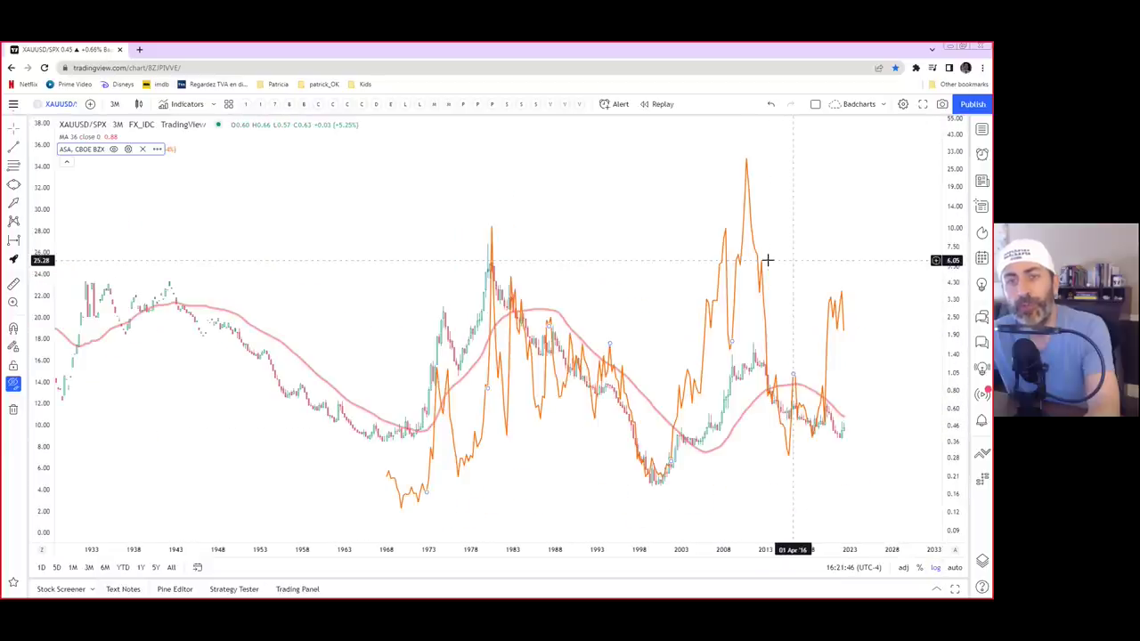
- Rescale and shift the ASA overlay vertically to compare it with the XAUUSD/SPX rise of the 1970s
left_click_drag(39, 252, 84, 422)
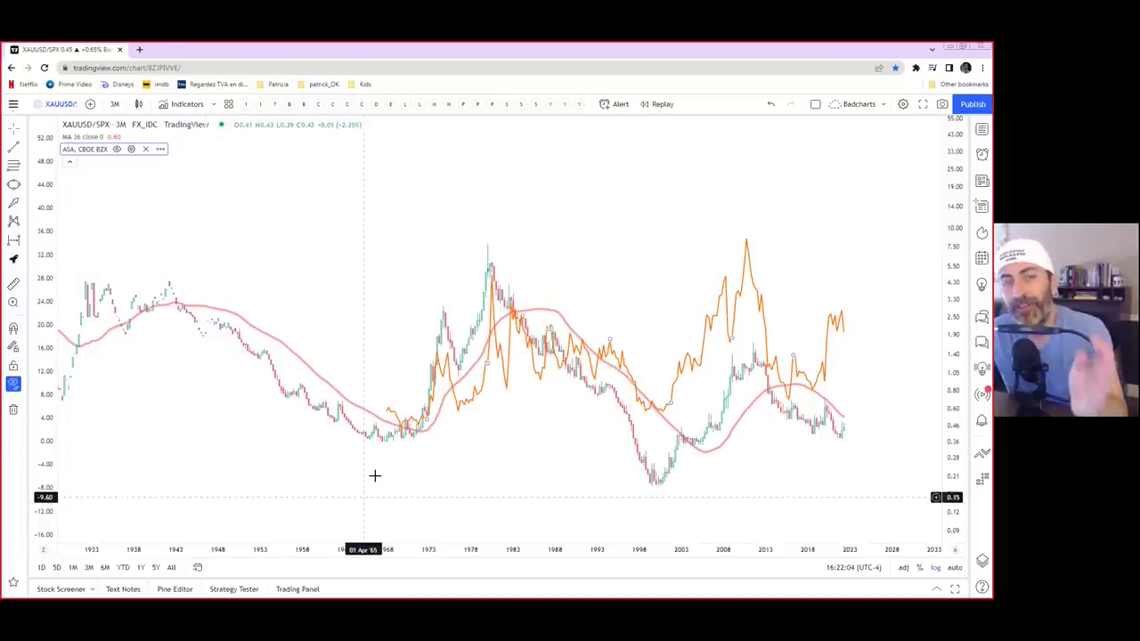
left_click_drag(465, 402, 465, 369)
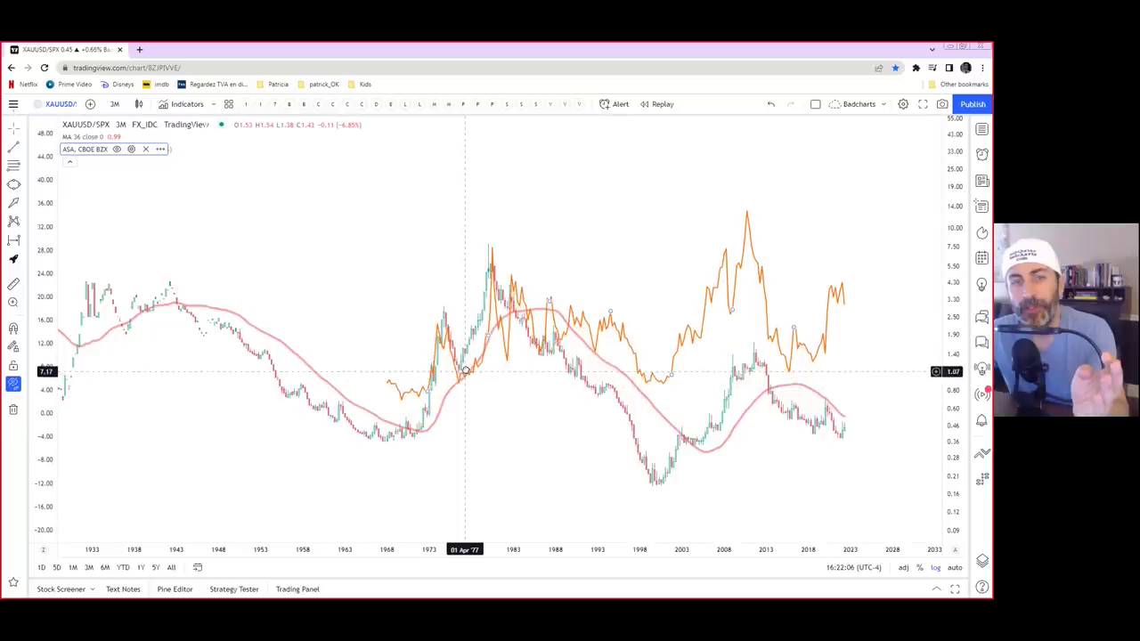
left_click_drag(47, 290, 67, 185)
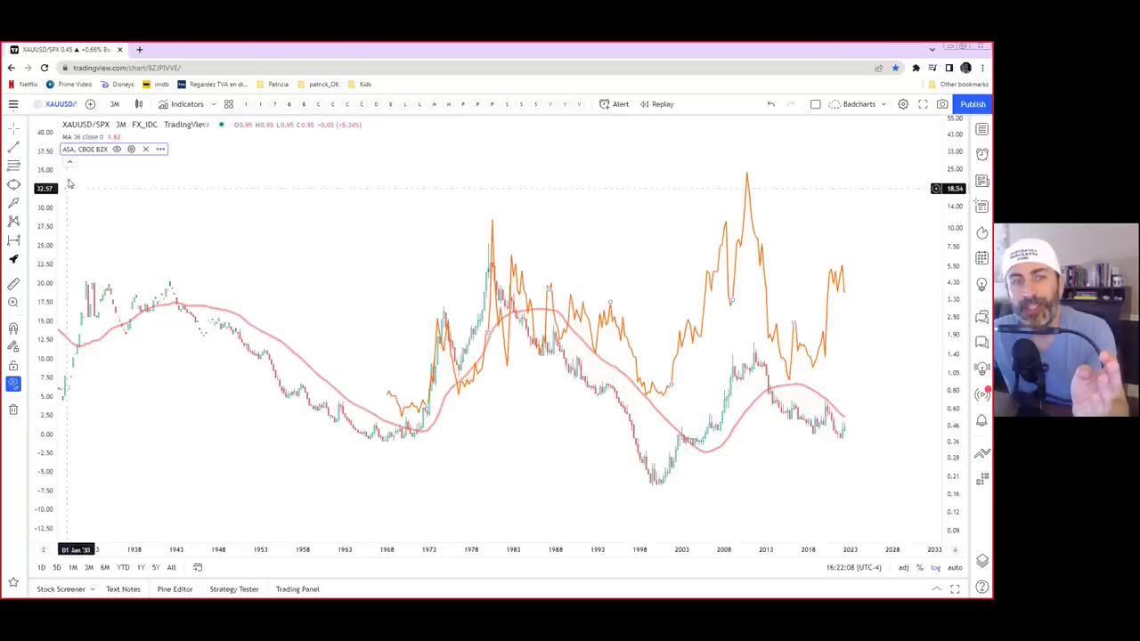
left_click_drag(416, 410, 418, 428)
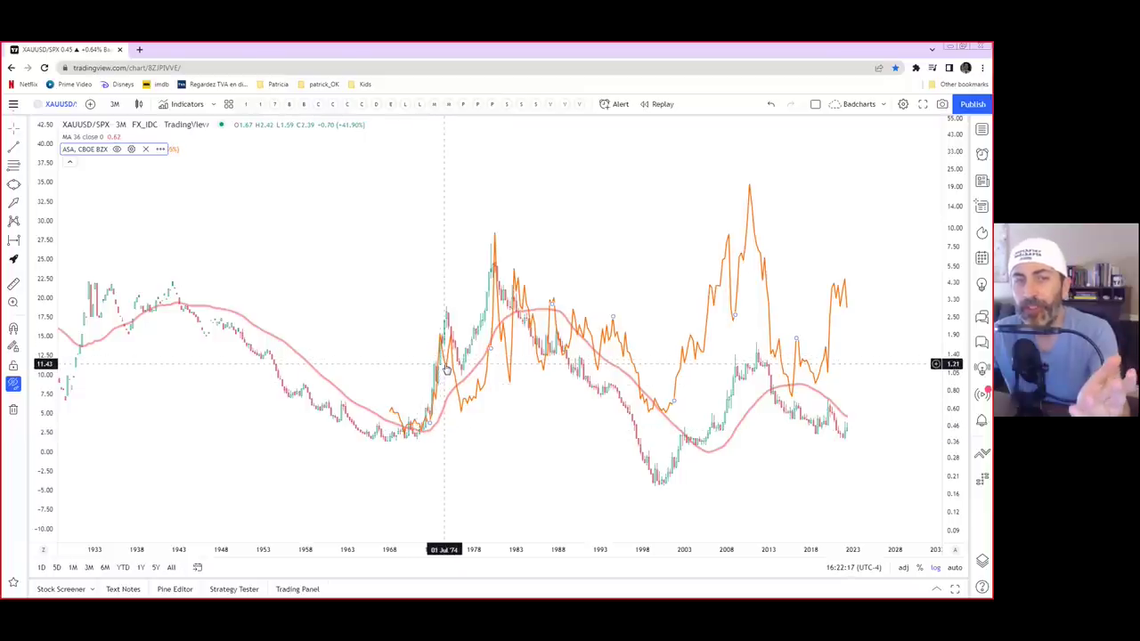
left_click_drag(445, 363, 448, 332)
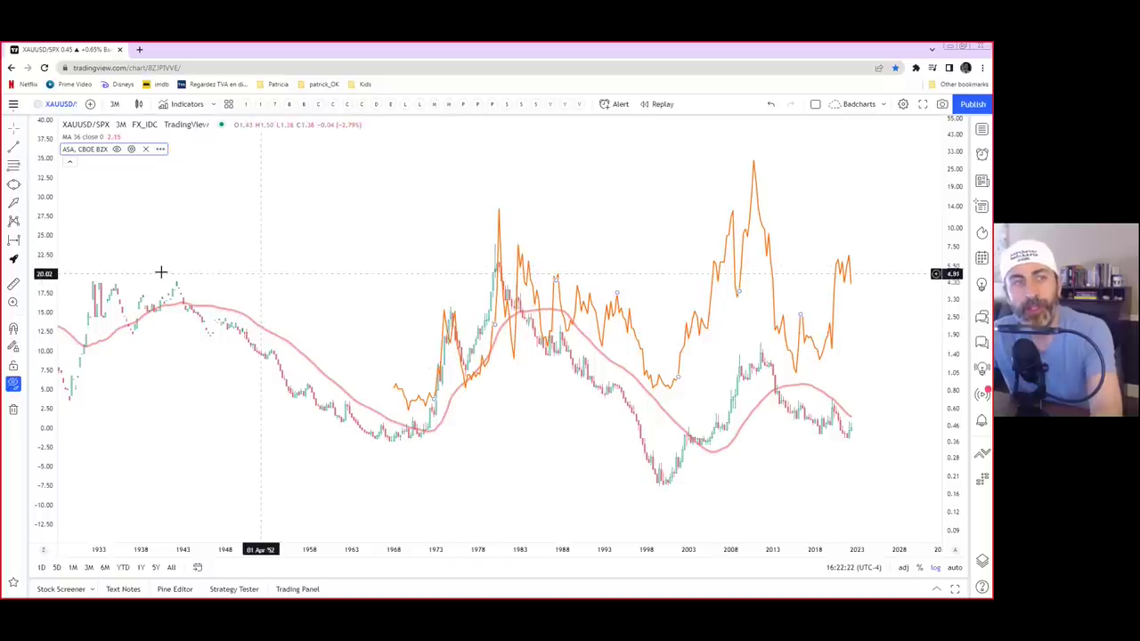
- Adjust the ASA overlay's vertical scale and position to compare it with the XAUUSD/SPX decline of the 1980s
left_click_drag(48, 238, 52, 280)
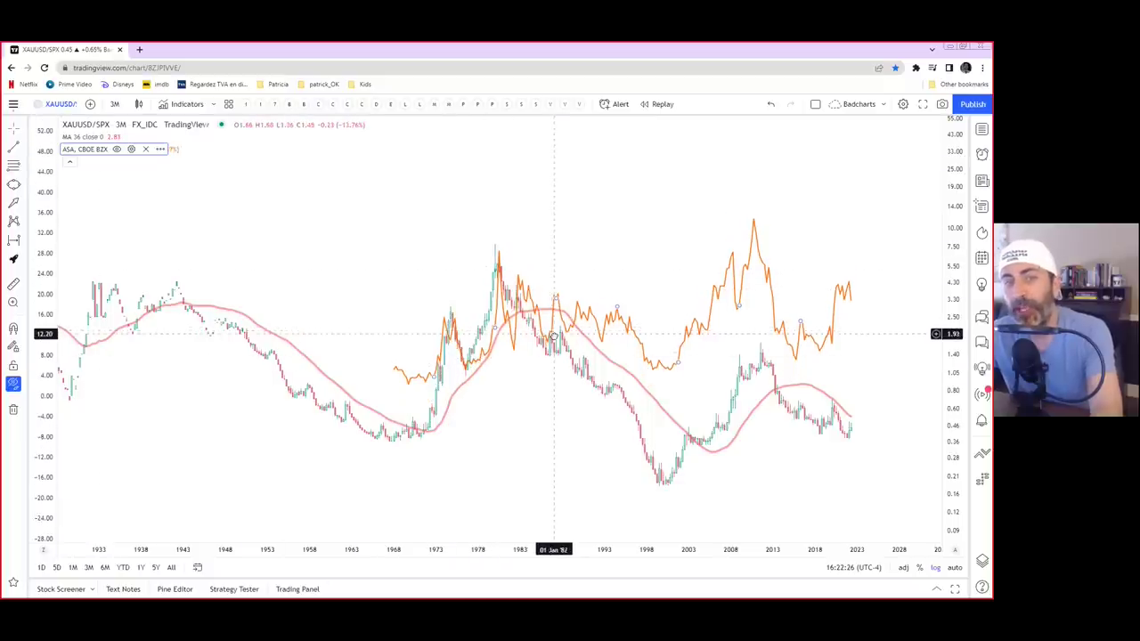
left_click_drag(554, 332, 554, 343)
left_click_drag(48, 358, 52, 289)
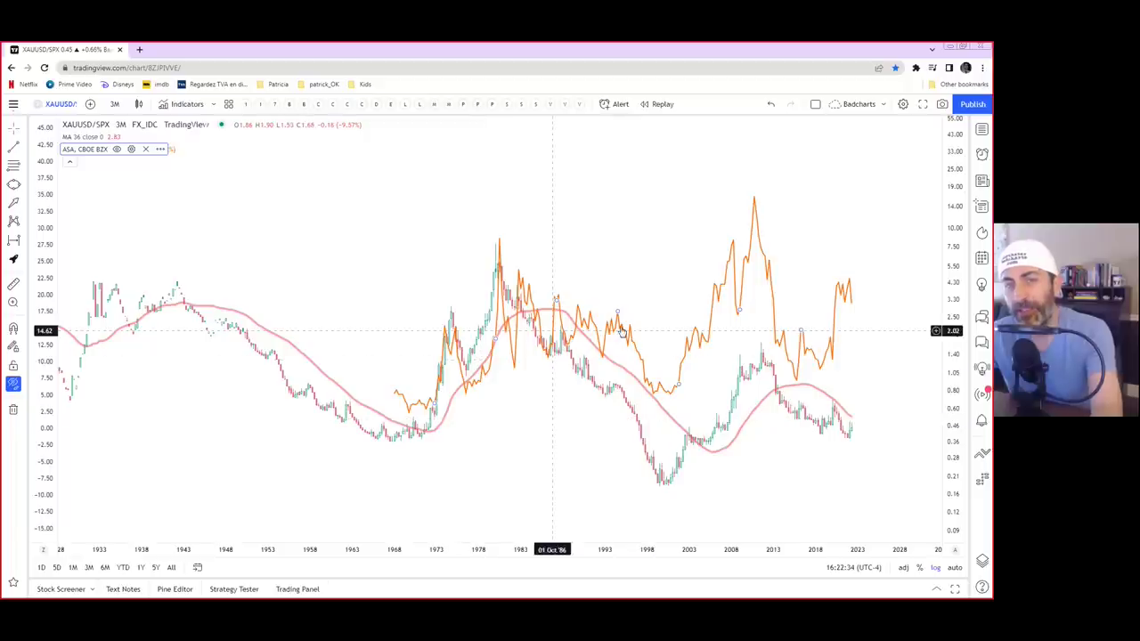
- Lower and rescale the ASA overlay to line it up with the XAUUSD/SPX low around 2000 and the following rise
left_click_drag(622, 331, 627, 423)
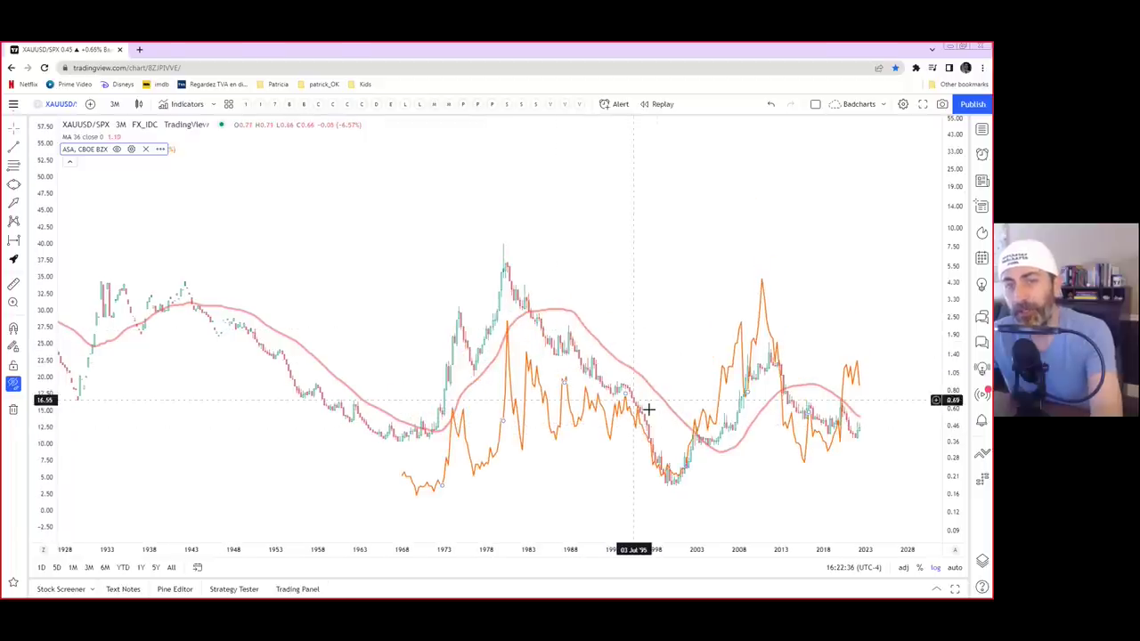
left_click_drag(710, 427, 711, 455)
mouse_move(946, 287)
left_mouse_down()
mouse_move(946, 332)
mouse_move(946, 274)
left_mouse_up()
left_click_drag(42, 264, 45, 359)
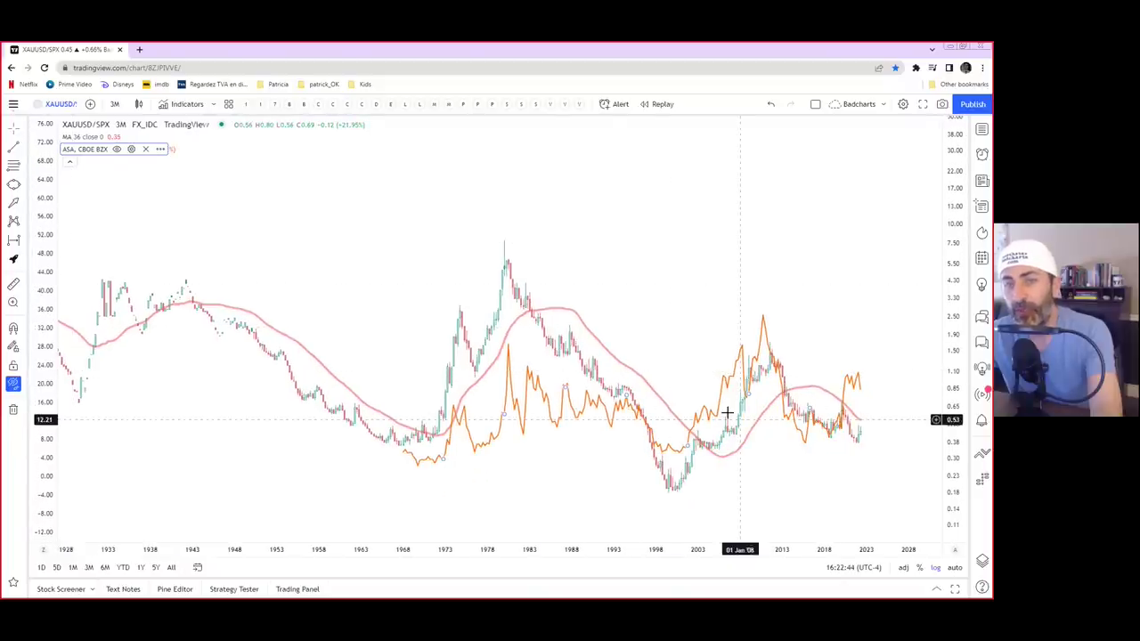
left_click_drag(718, 425, 718, 442)
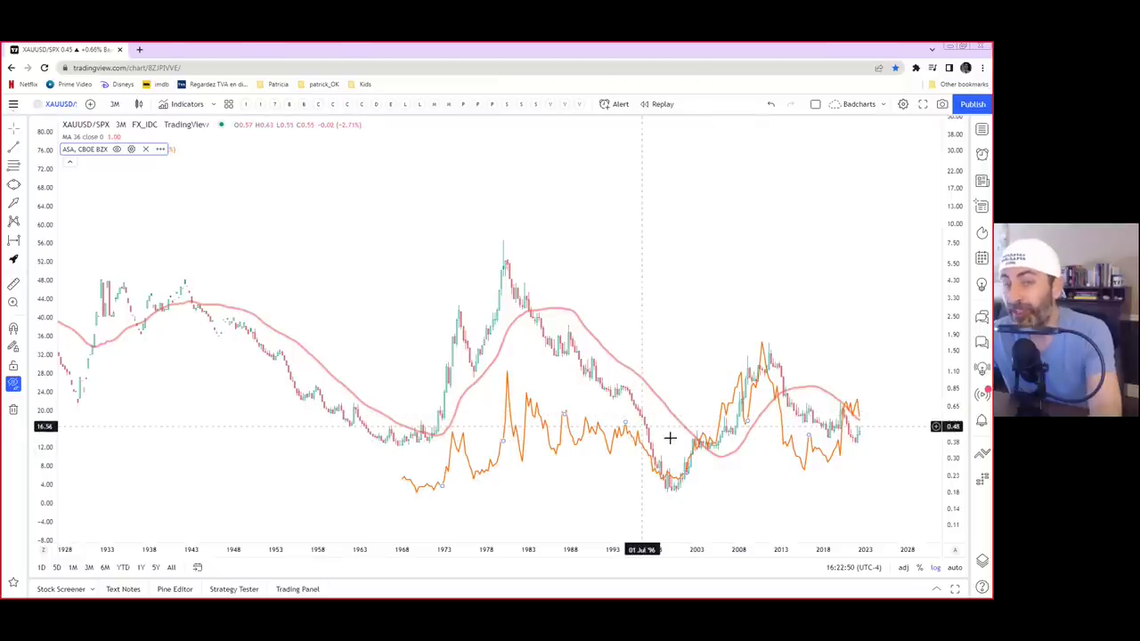
- Move the ASA overlay between the 1970s and 2000s XAUUSD/SPX rises to compare both periods
left_click_drag(718, 428, 741, 350)
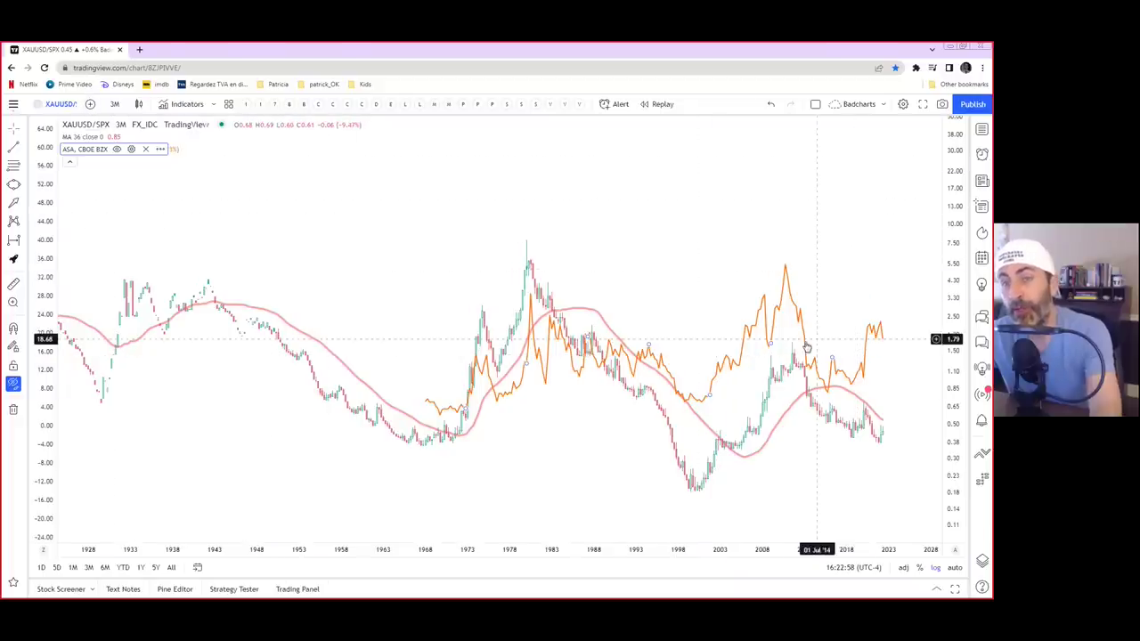
left_click_drag(838, 356, 831, 427)
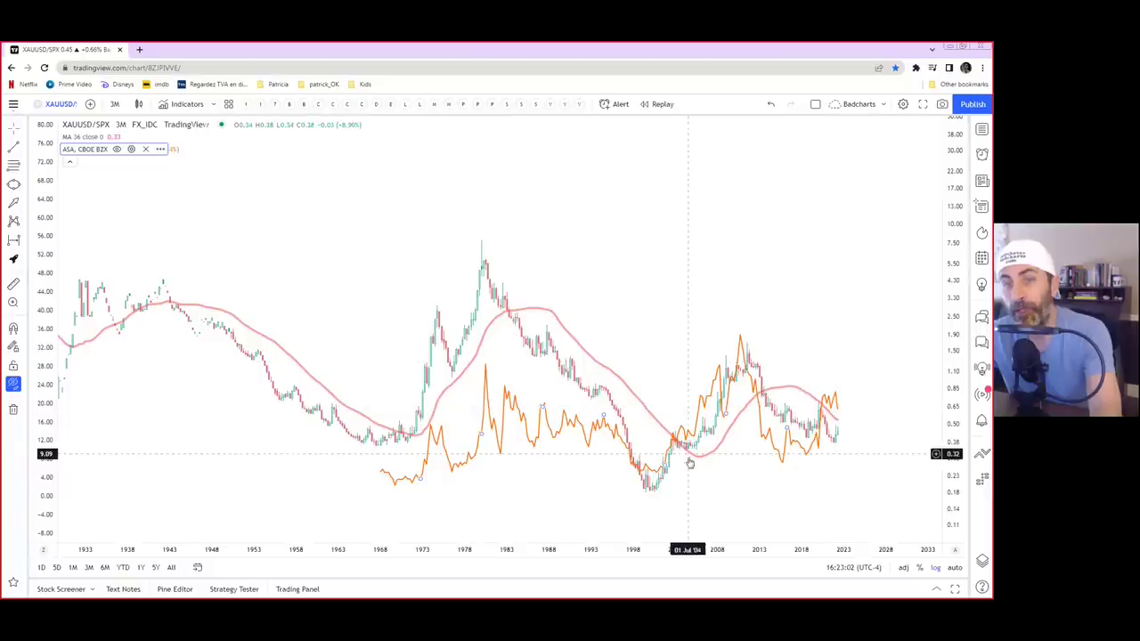
left_click_drag(680, 436, 695, 365)
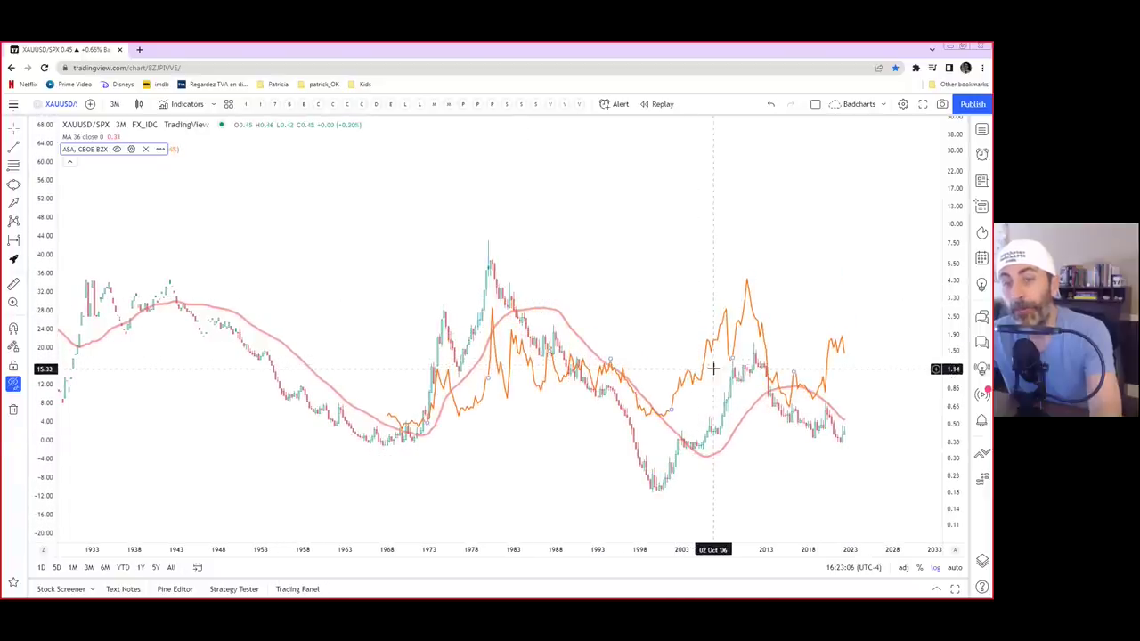
- Lower the ASA overlay onto the XAUUSD/SPX low around 2000, and raise it back to the low around 1970
right_click(758, 329)
left_click(658, 283)
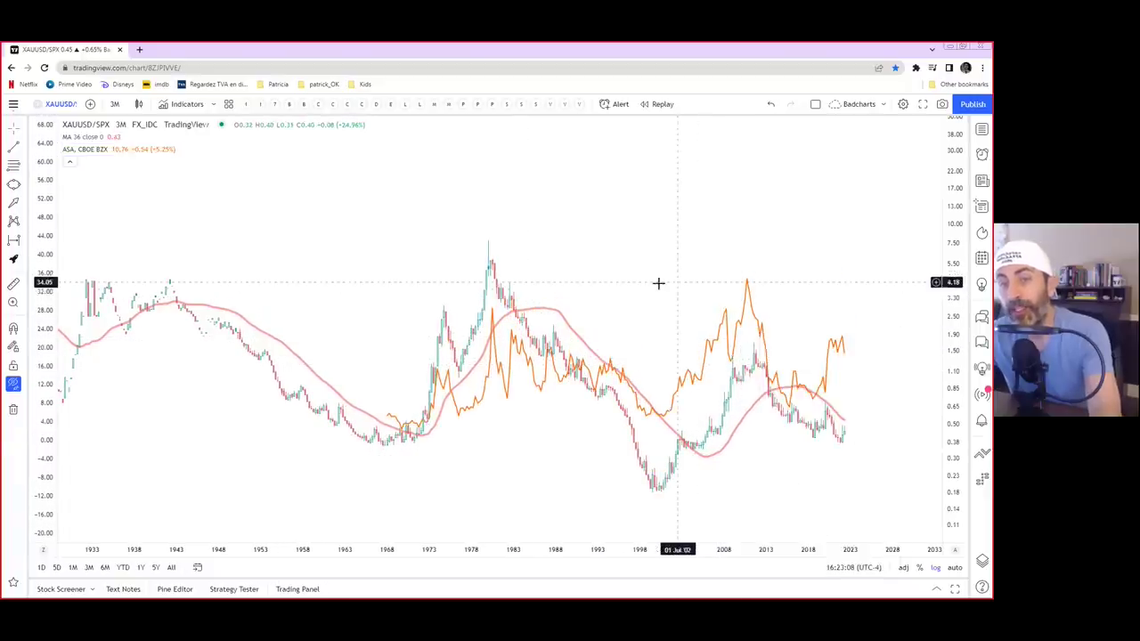
mouse_move(617, 373)
left_mouse_down()
mouse_move(616, 383)
mouse_move(616, 374)
left_mouse_up()
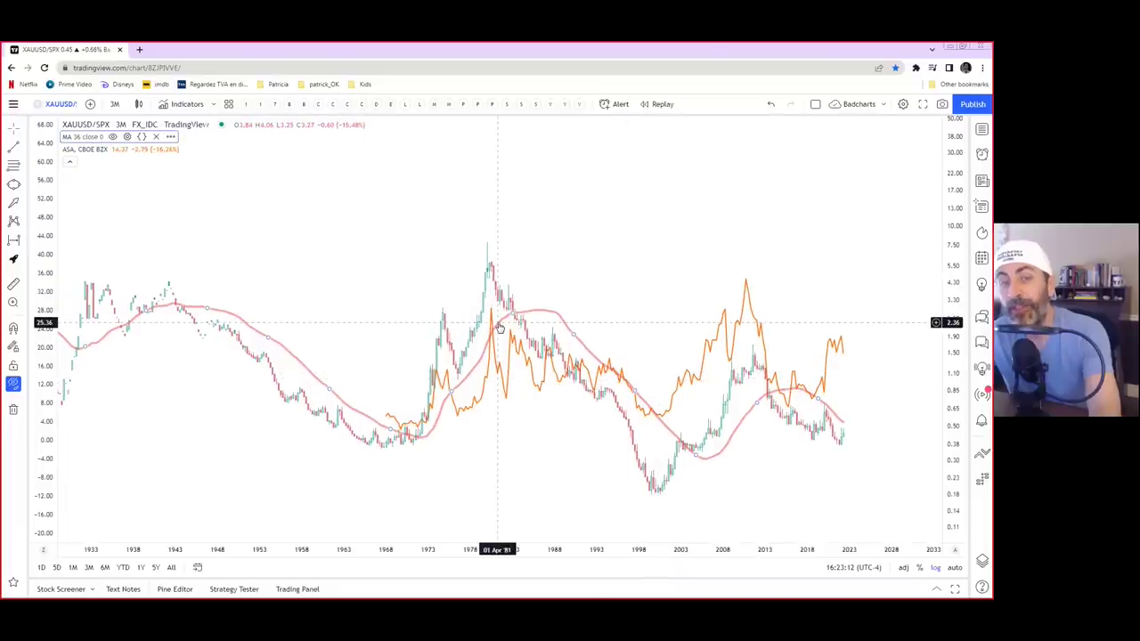
left_click_drag(492, 321, 495, 392)
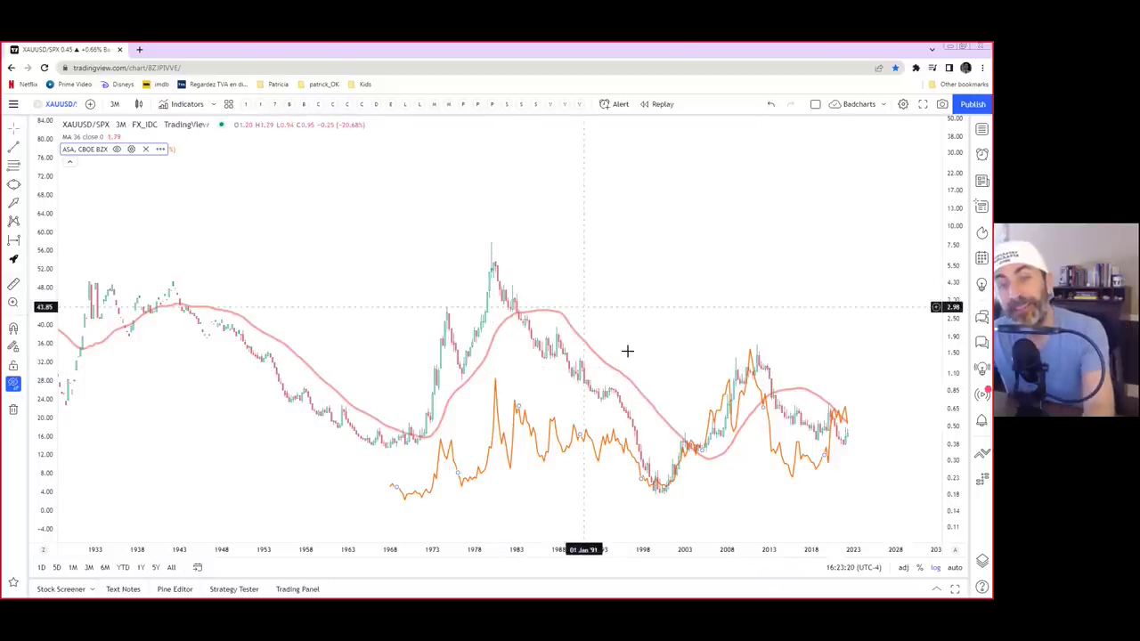
left_click_drag(735, 421, 728, 368)
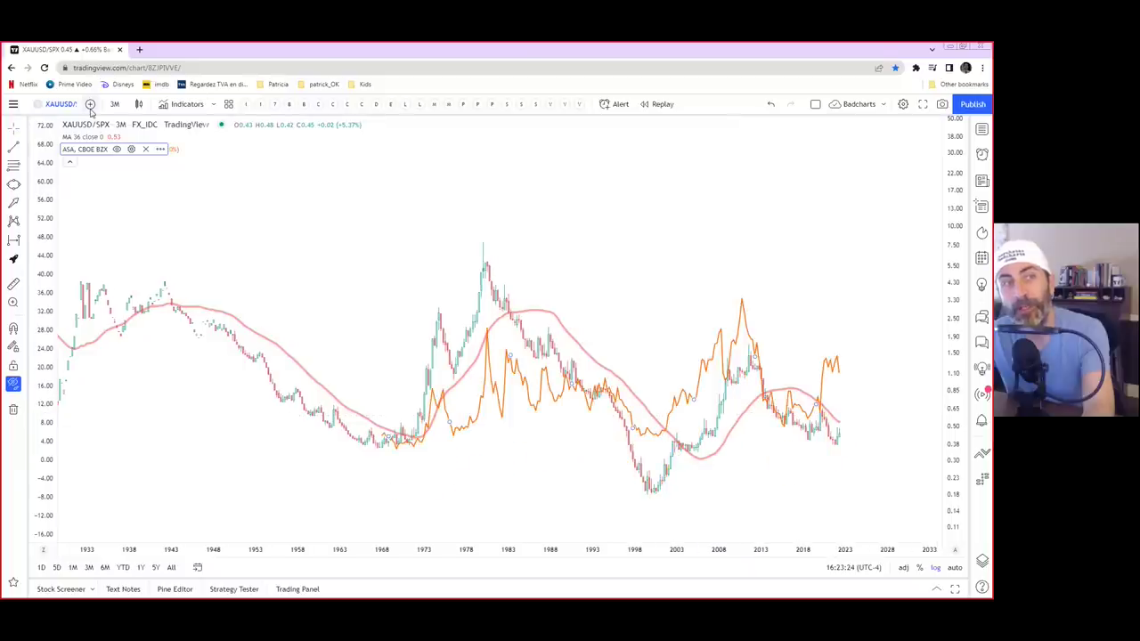
- Add the IDC silver symbol XAGUSD to the chart as a comparison on a new price scale
left_click(90, 104)
type("XAGUSD")
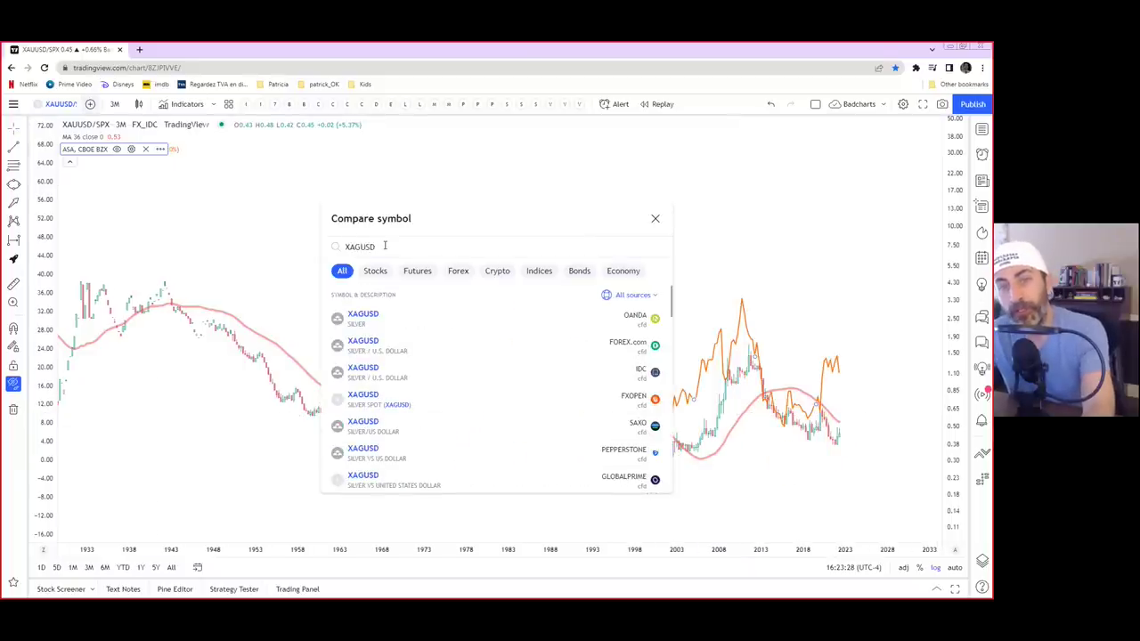
mouse_move(602, 373)
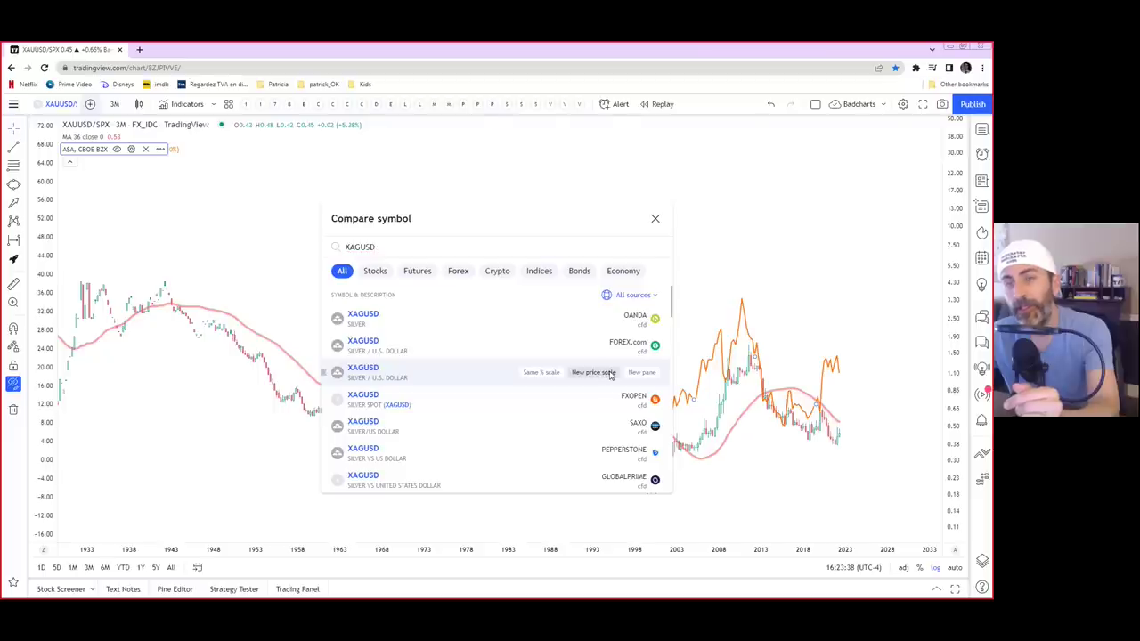
left_click(592, 372)
left_click(655, 219)
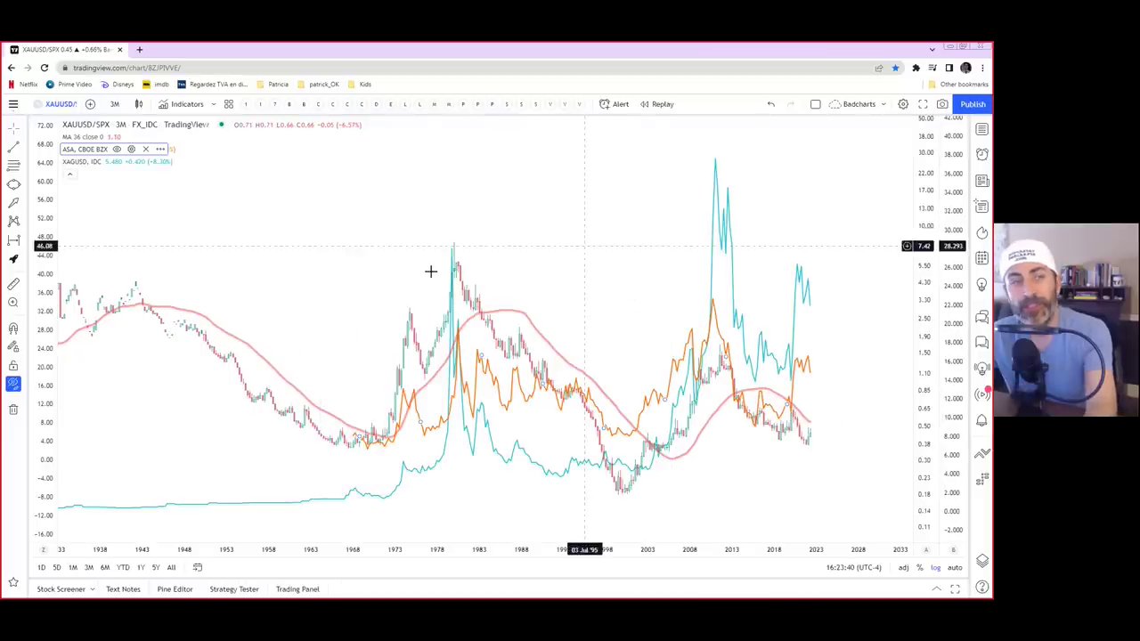
- Set the ASA overlay's price scale to logarithmic and hide the ASA overlay
right_click(43, 313)
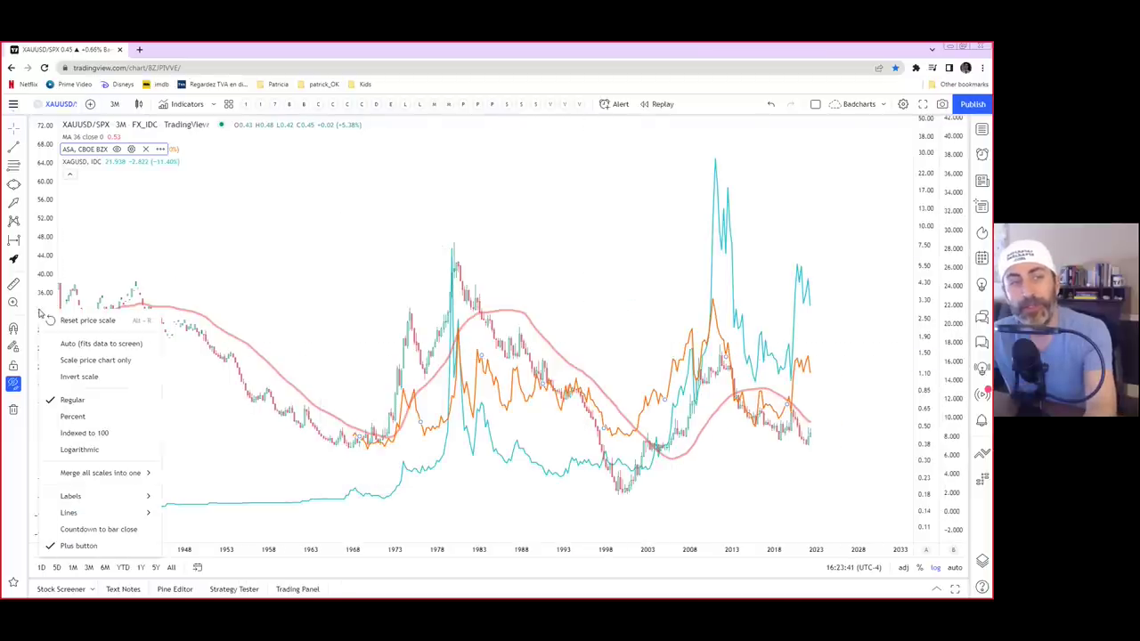
left_click(58, 449)
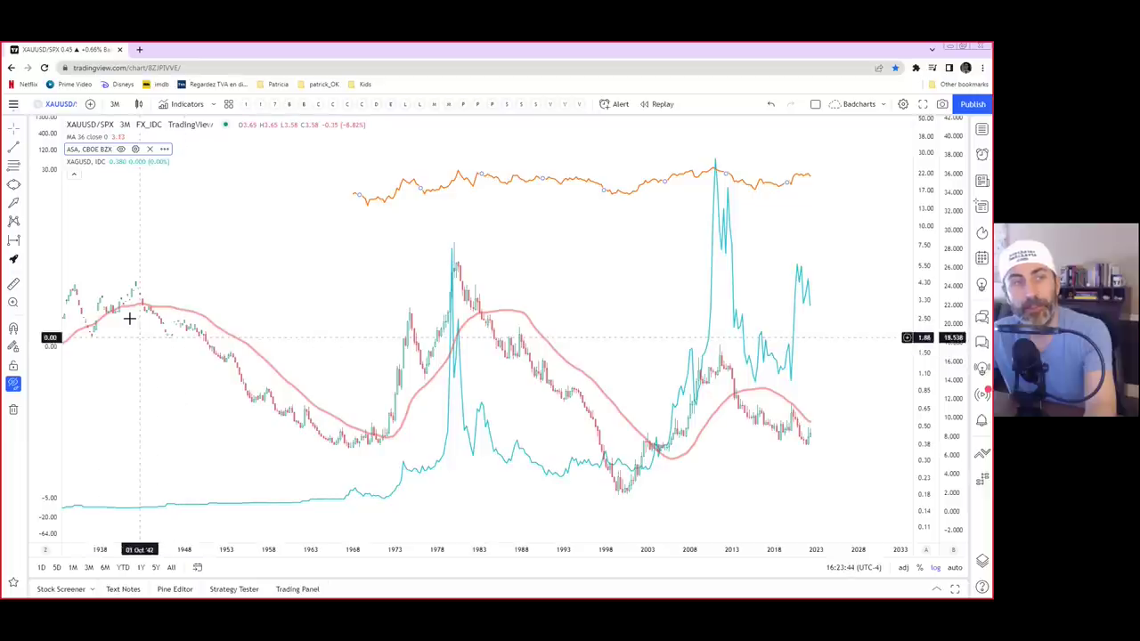
left_click(121, 149)
- Set the XAGUSD scale to logarithmic, and rescale and lower the silver overlay onto the XAUUSD/SPX rise of the 1970s
right_click(952, 375)
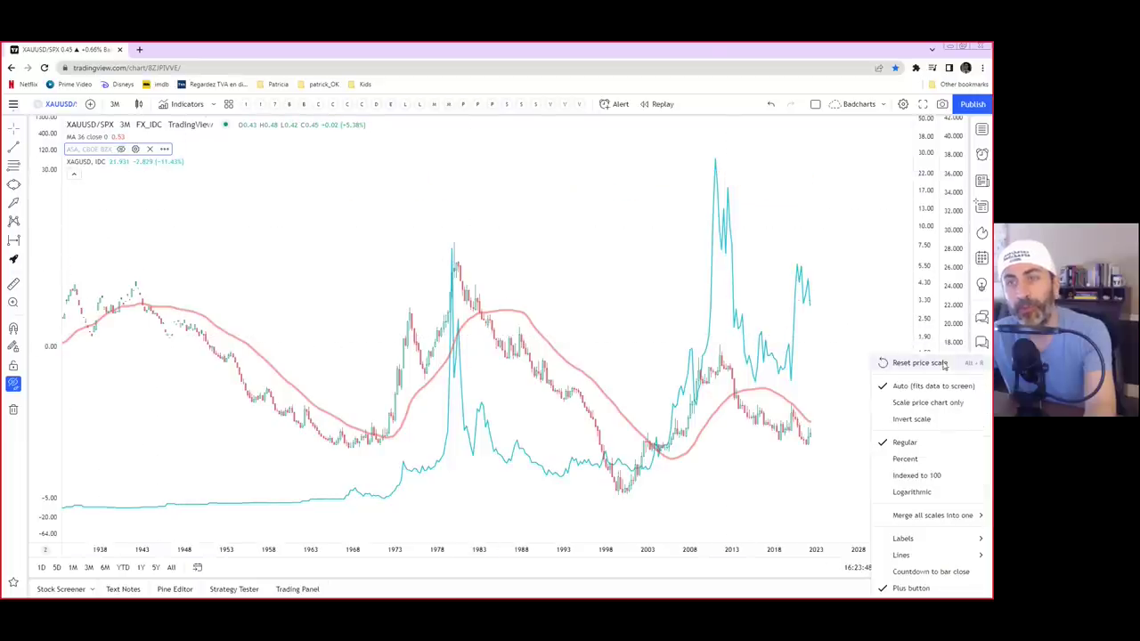
left_click(913, 493)
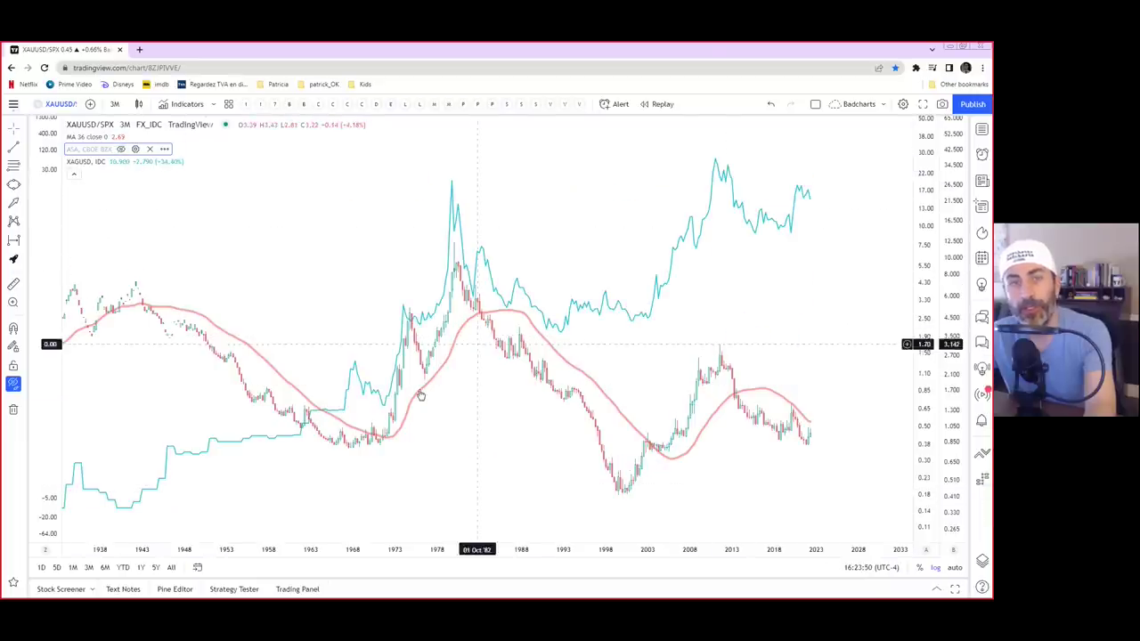
left_click(332, 411)
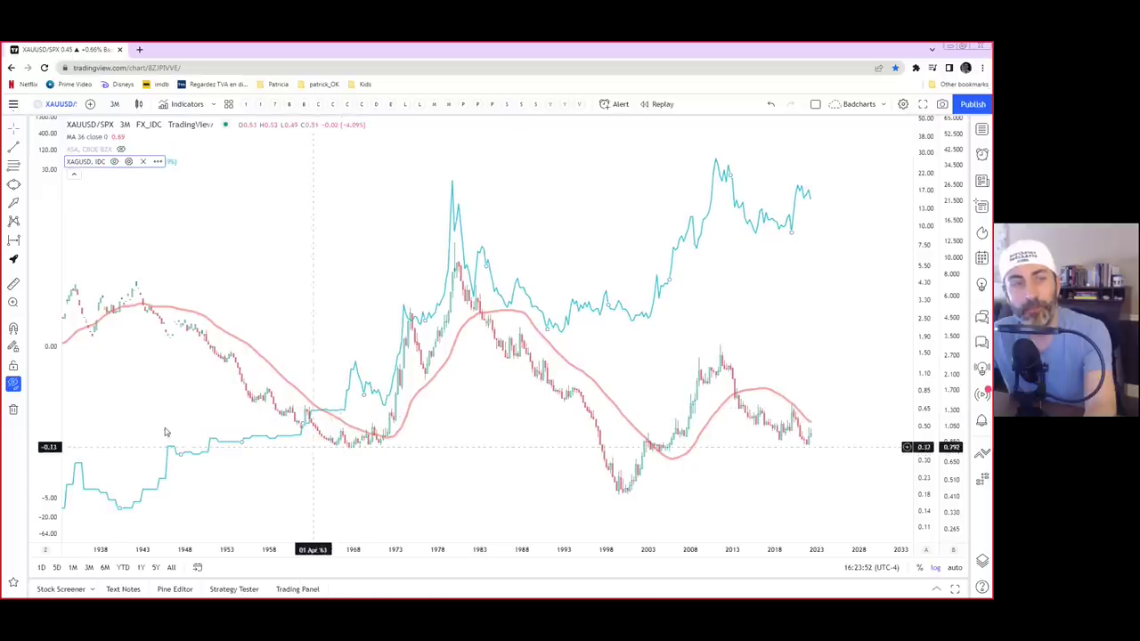
left_click_drag(953, 257, 953, 342)
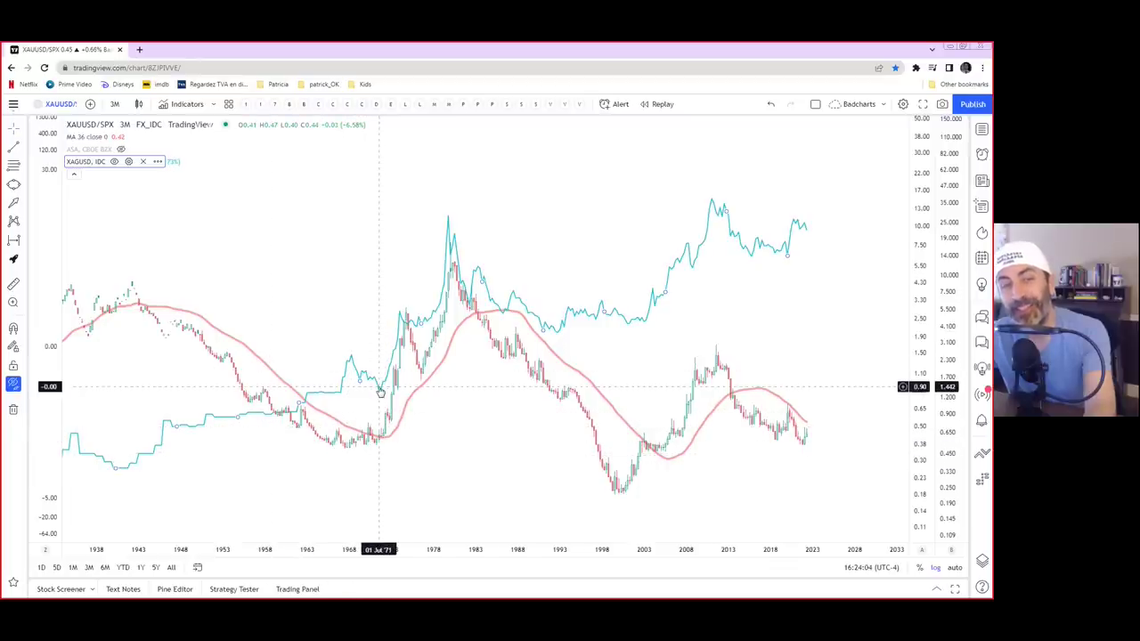
left_click_drag(380, 392, 376, 436)
left_click_drag(948, 466, 950, 417)
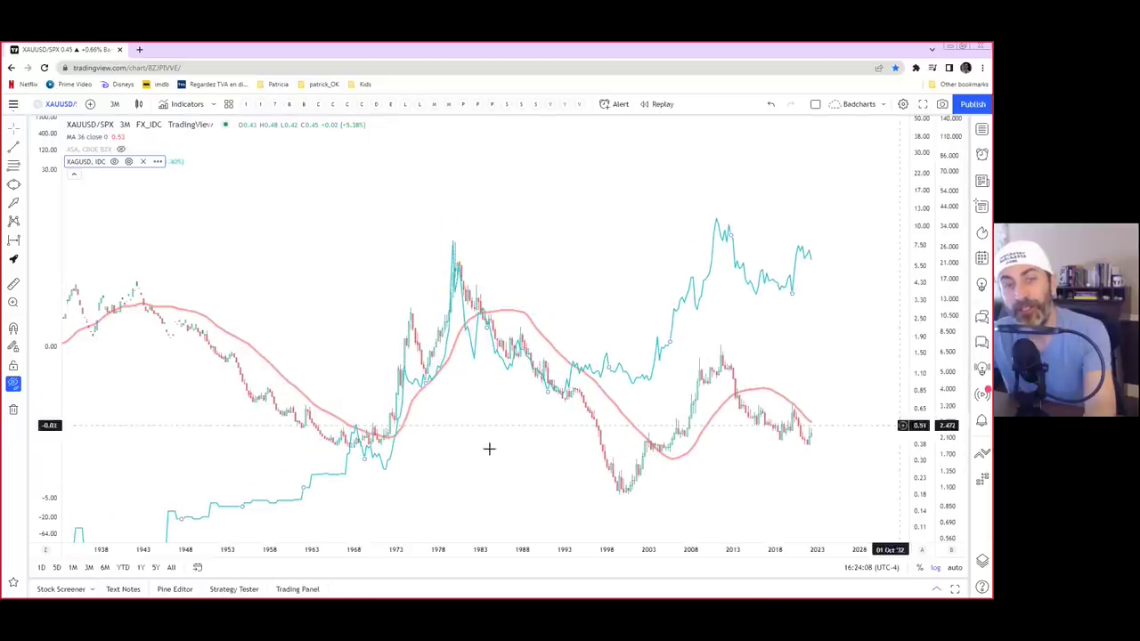
left_click_drag(390, 462, 386, 438)
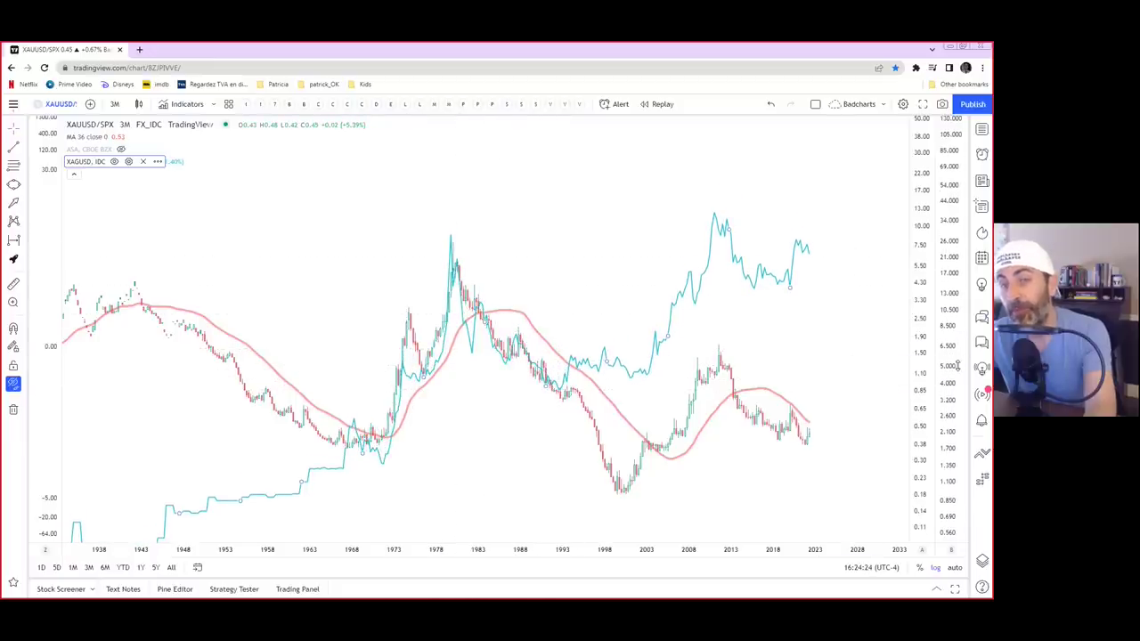
- Draw a trend line under the silver lows from about 1991 to 2003
left_click(13, 149)
left_click(550, 381)
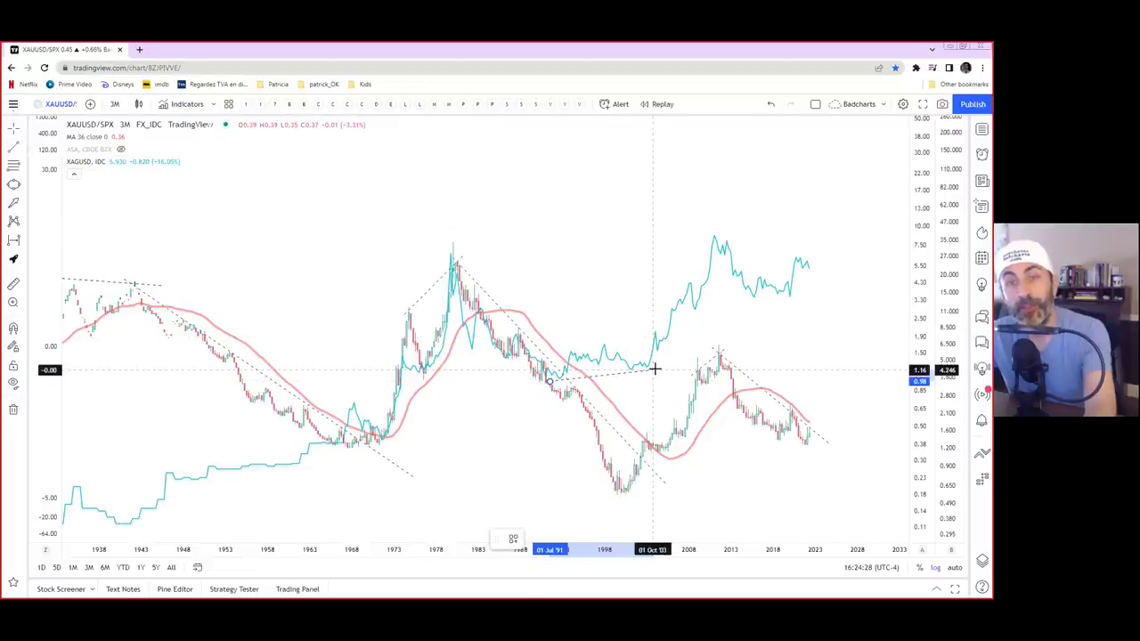
left_click(656, 367)
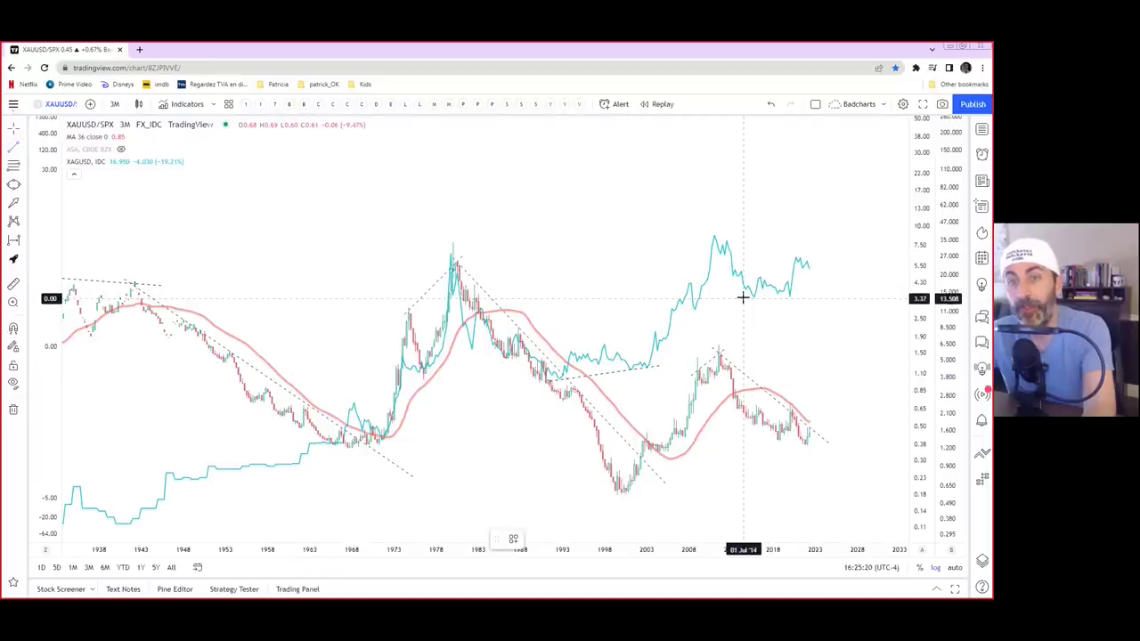
- Draw a trend line under the silver lows from about 2014 to 2021 and fine-tune its starting point
left_click(798, 296)
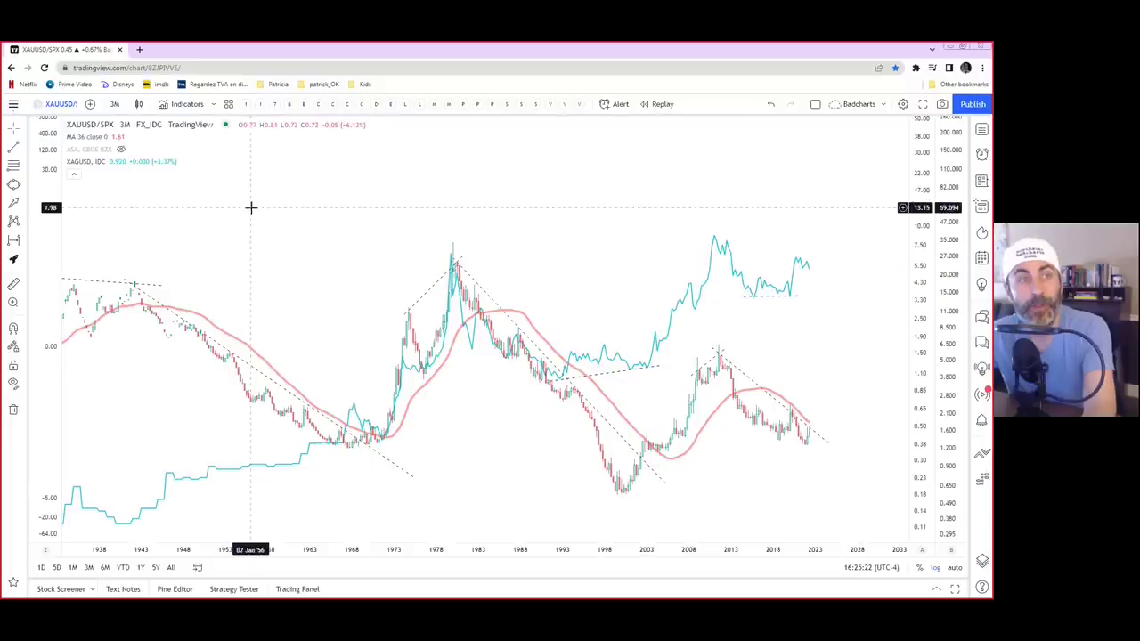
left_click(744, 298)
left_click_drag(744, 297, 741, 299)
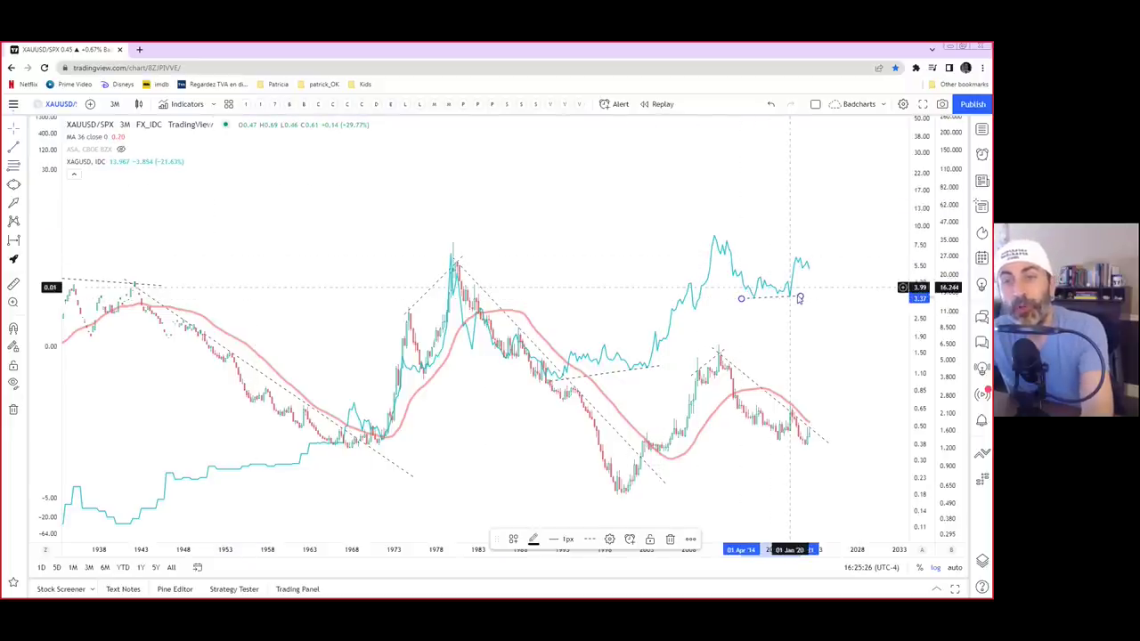
- Draw two trend lines under the XAUUSD/SPX lows, from about 2015 to 2019 and from about 2017 to 2023
left_click(13, 147)
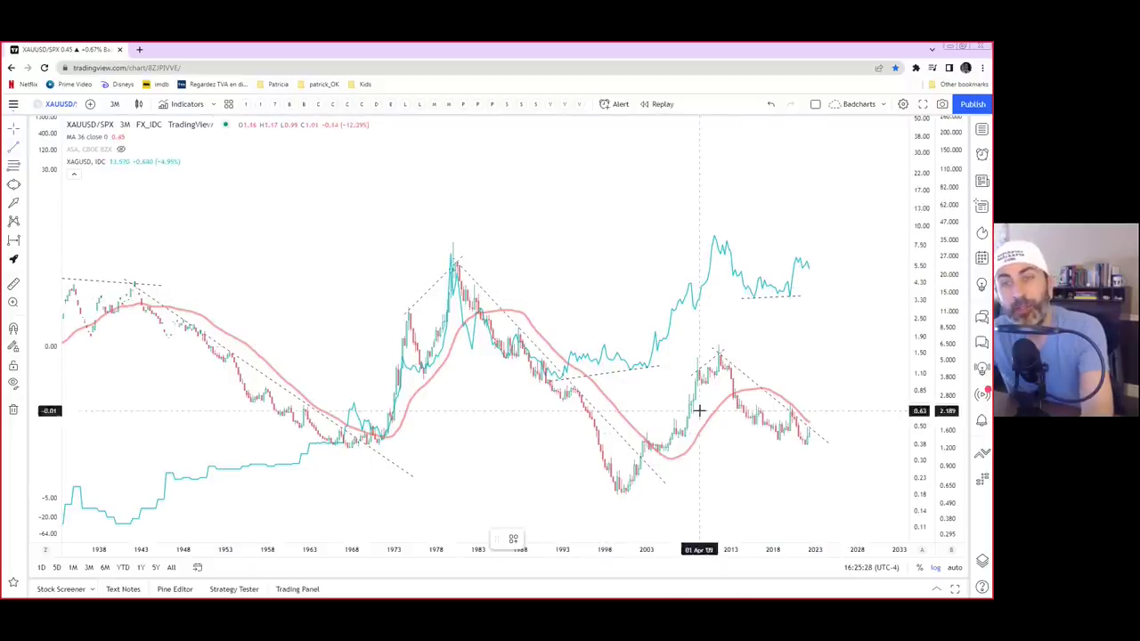
left_click_drag(749, 422, 783, 443)
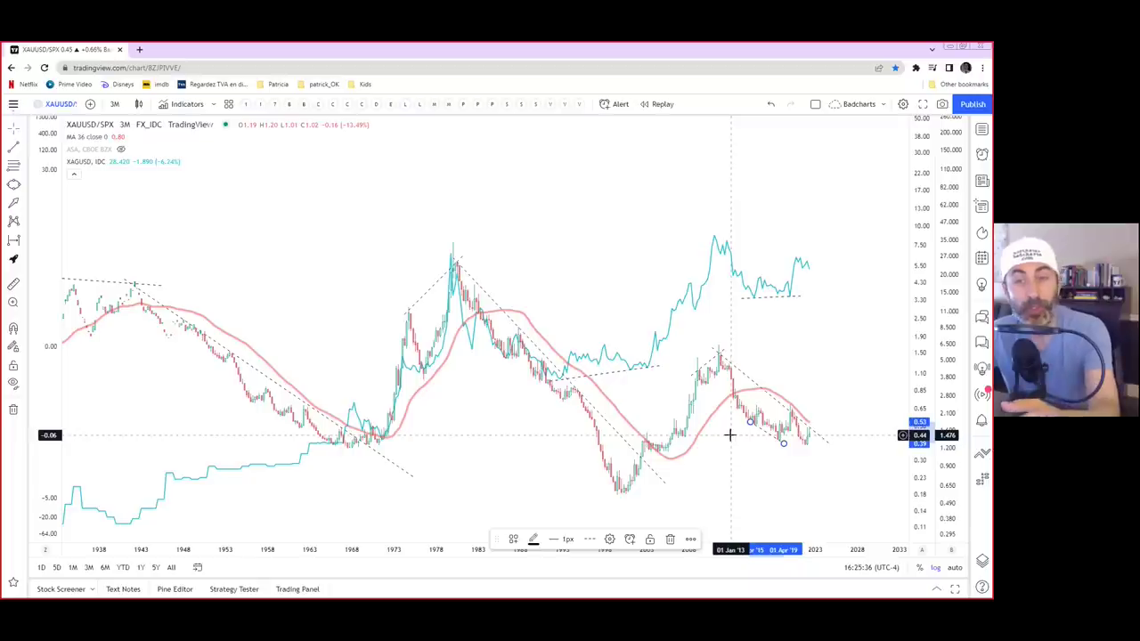
left_click(801, 294)
left_click(10, 151)
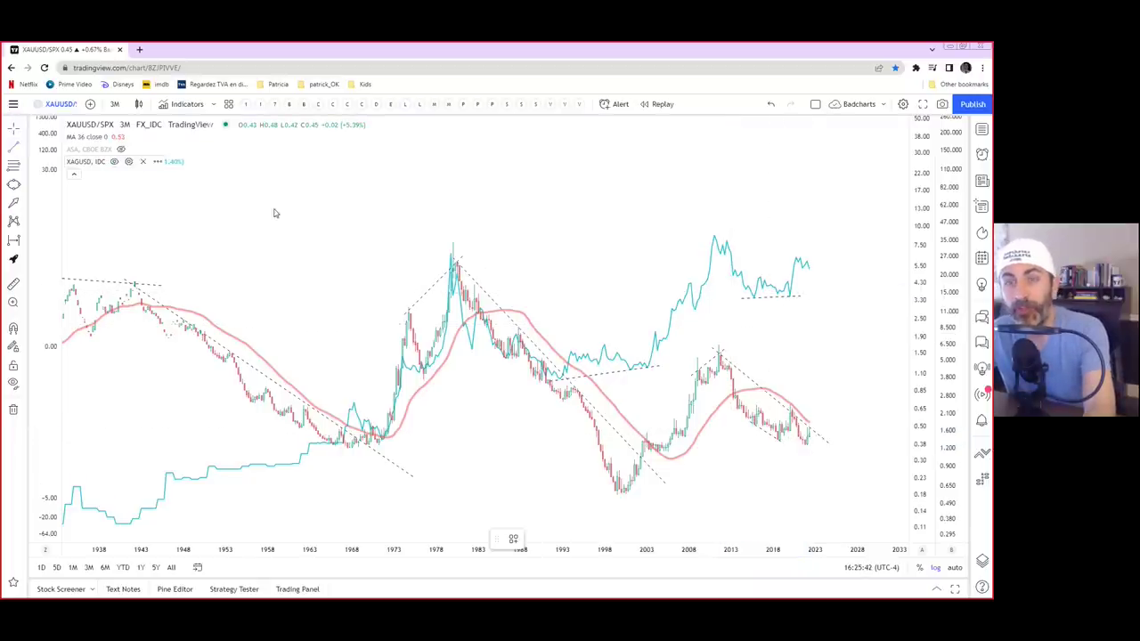
left_click(770, 438)
left_click(821, 447)
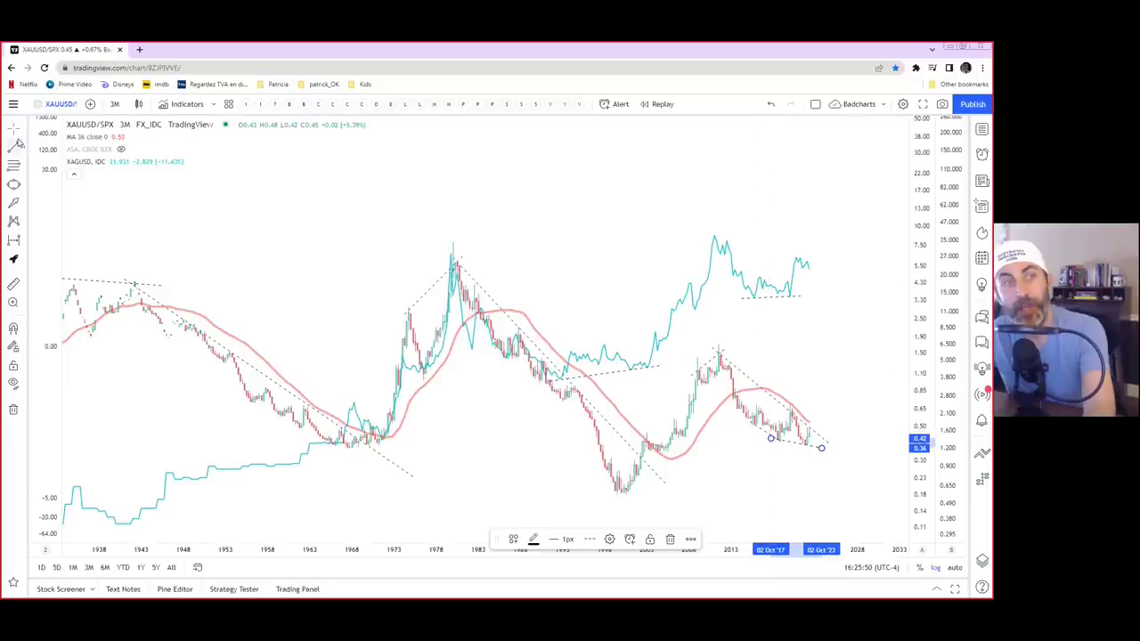
- Draw a rising trend line from the silver low of about 2019 to 2023 and fine-tune its end point
left_click(15, 145)
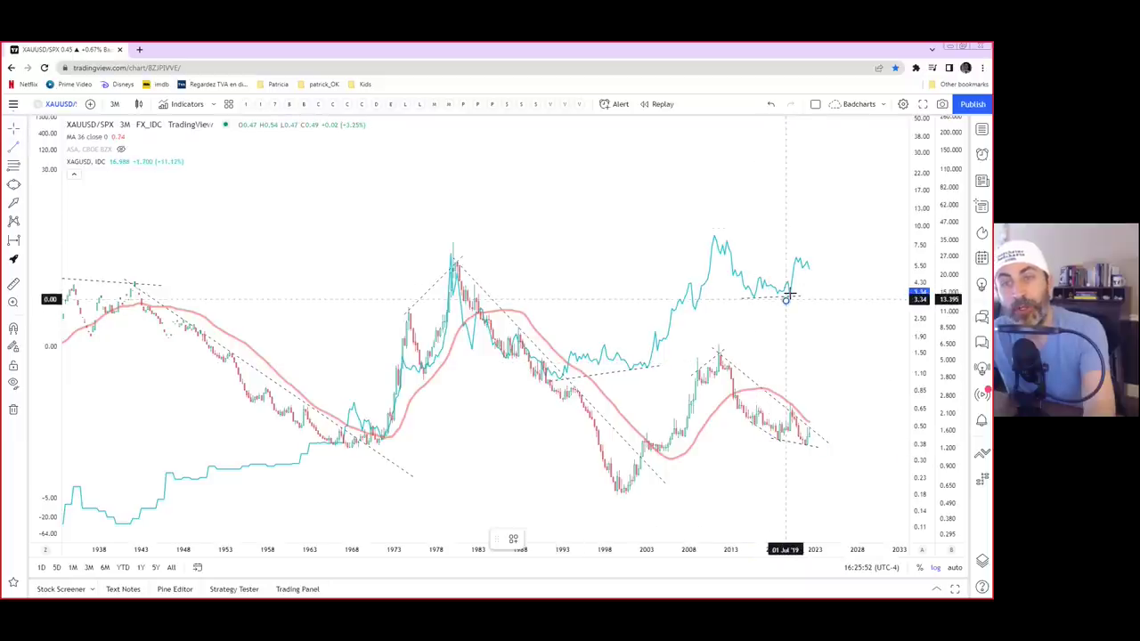
left_click(815, 263)
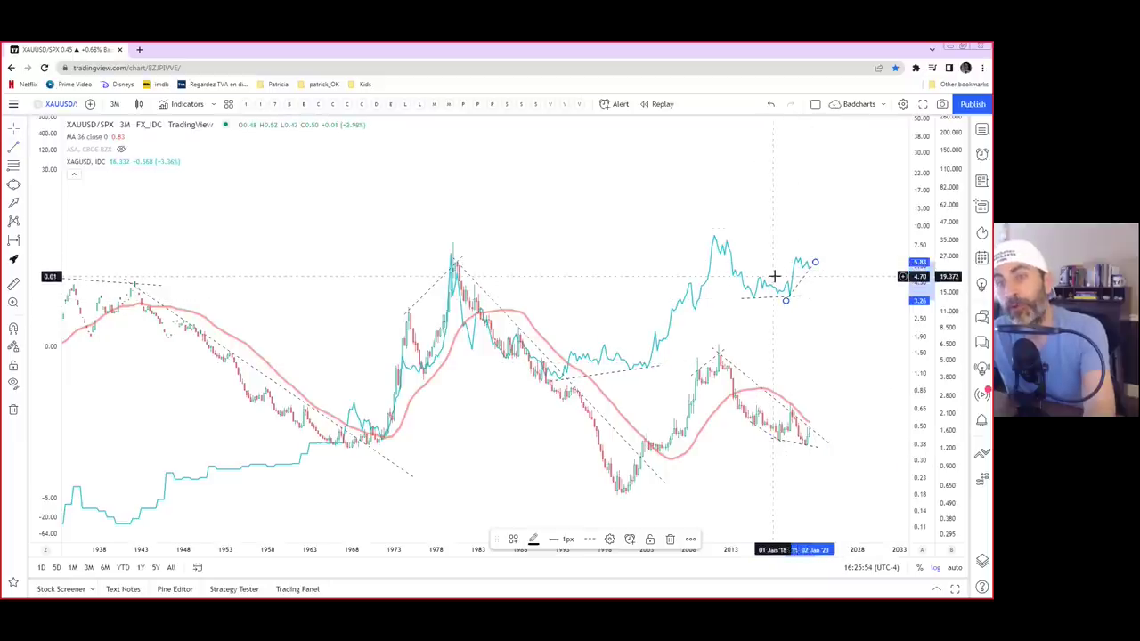
left_click_drag(815, 263, 818, 264)
left_click(805, 241)
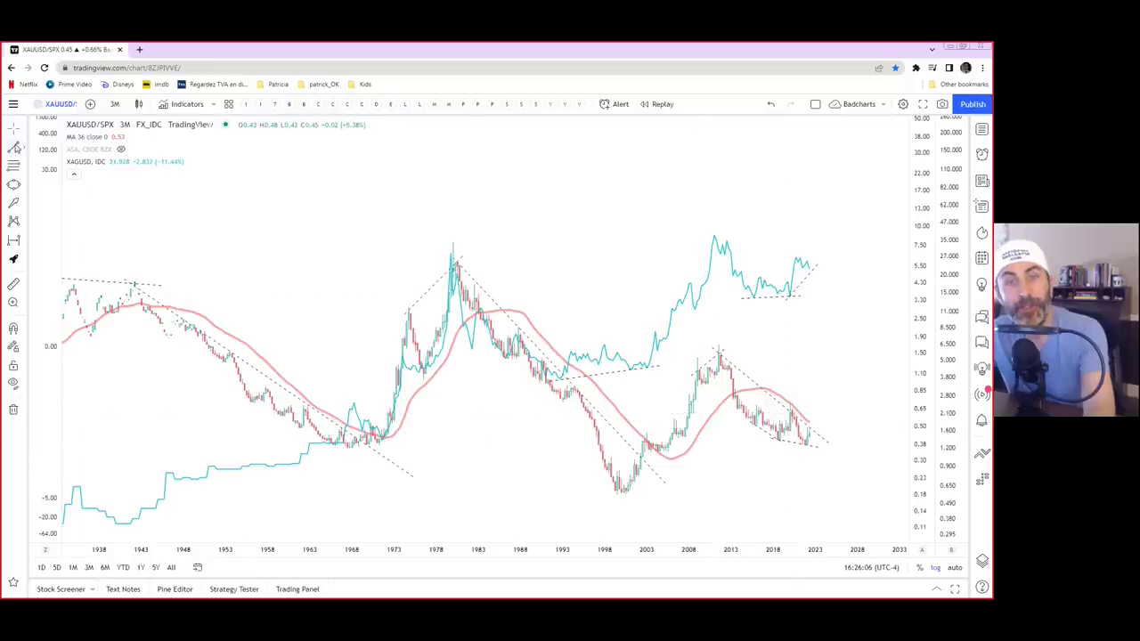
- Draw a falling trend line under XAUUSD/SPX from about 1991 to the low around 2000
left_click(16, 147)
left_click(552, 389)
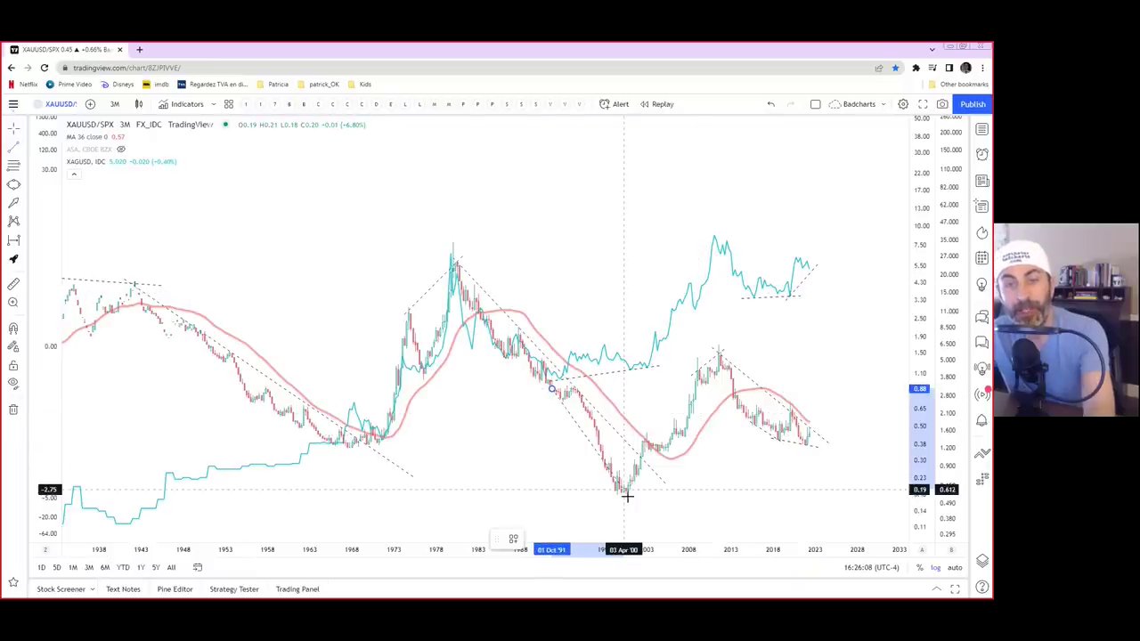
left_click(623, 505)
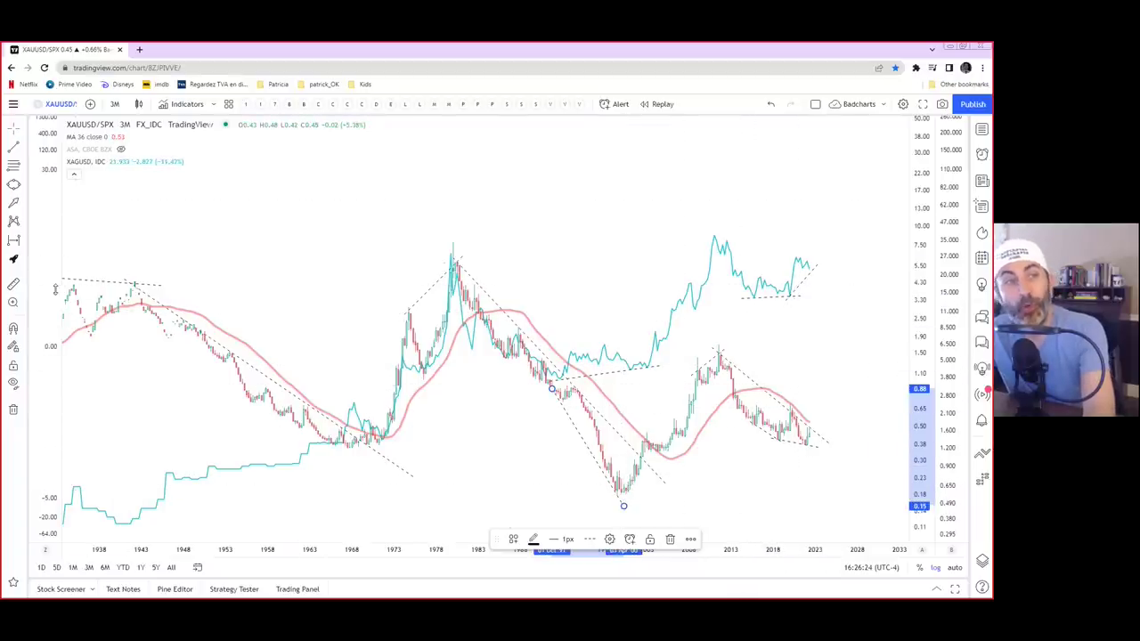
- Hide the XAGUSD overlay and move the ends of the falling trend line from the 1940s peak to about 1957 and 1978
left_click(113, 161)
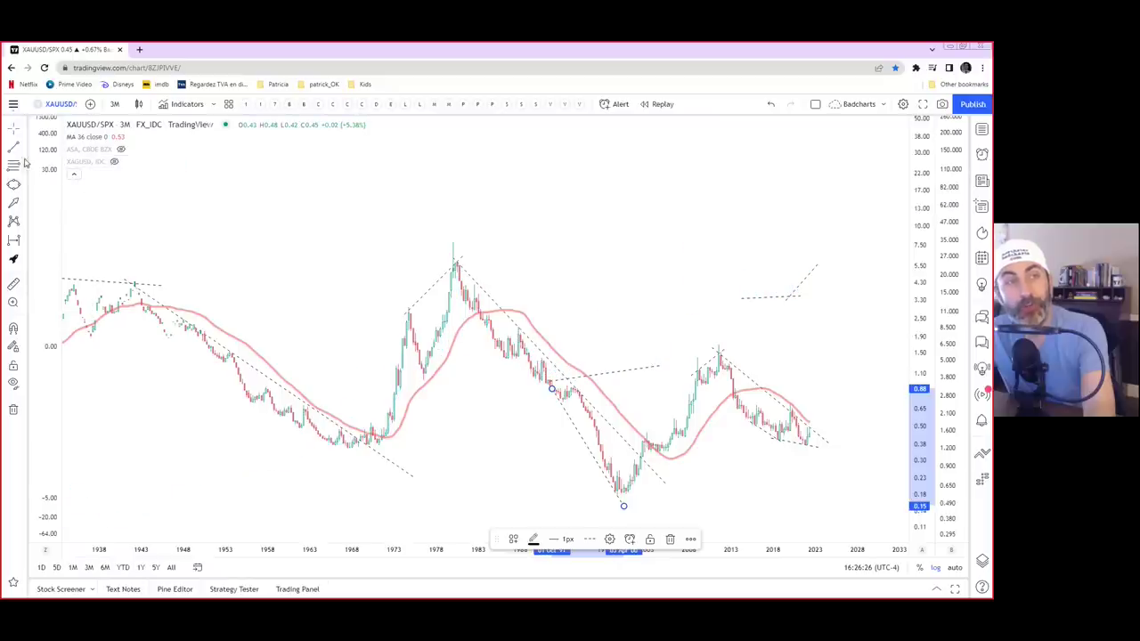
right_click(294, 437)
left_click(356, 469)
left_click_drag(414, 479, 433, 453)
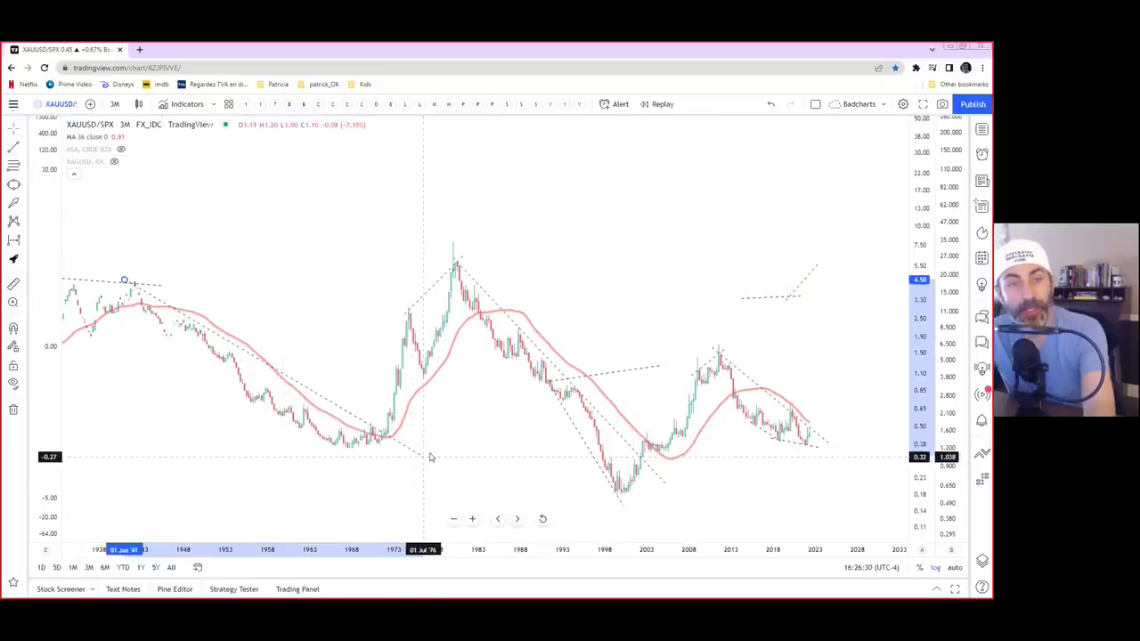
left_click_drag(125, 281, 266, 397)
left_click_drag(434, 452, 439, 446)
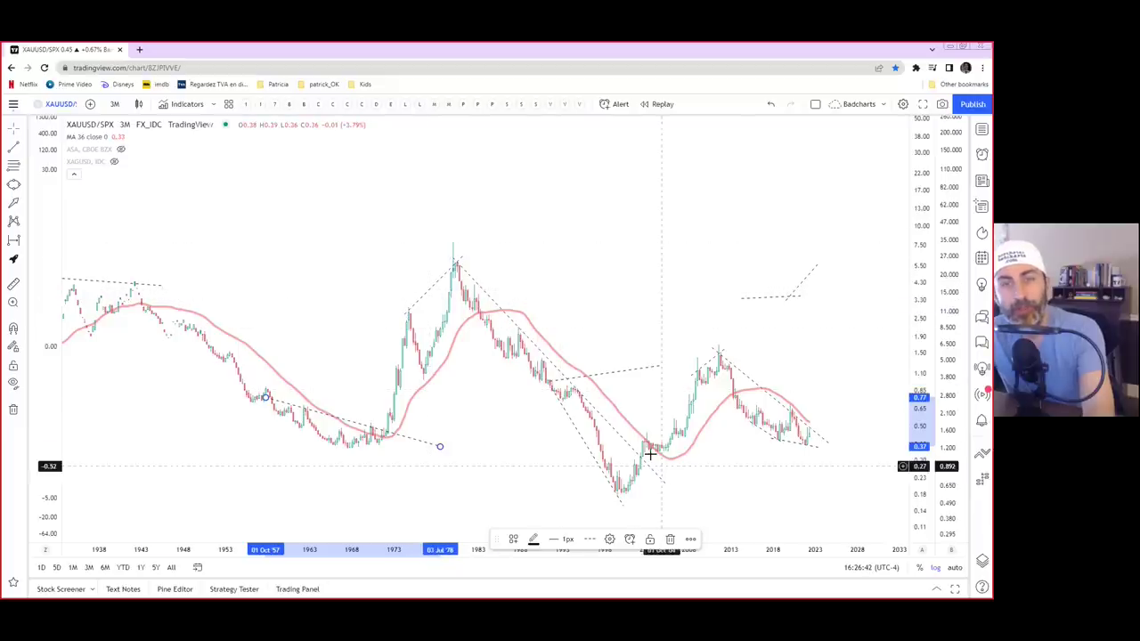
- Remove all drawings and draw a falling trend line over the XAUUSD/SPX highs from about 1955 to 1975
right_click(474, 208)
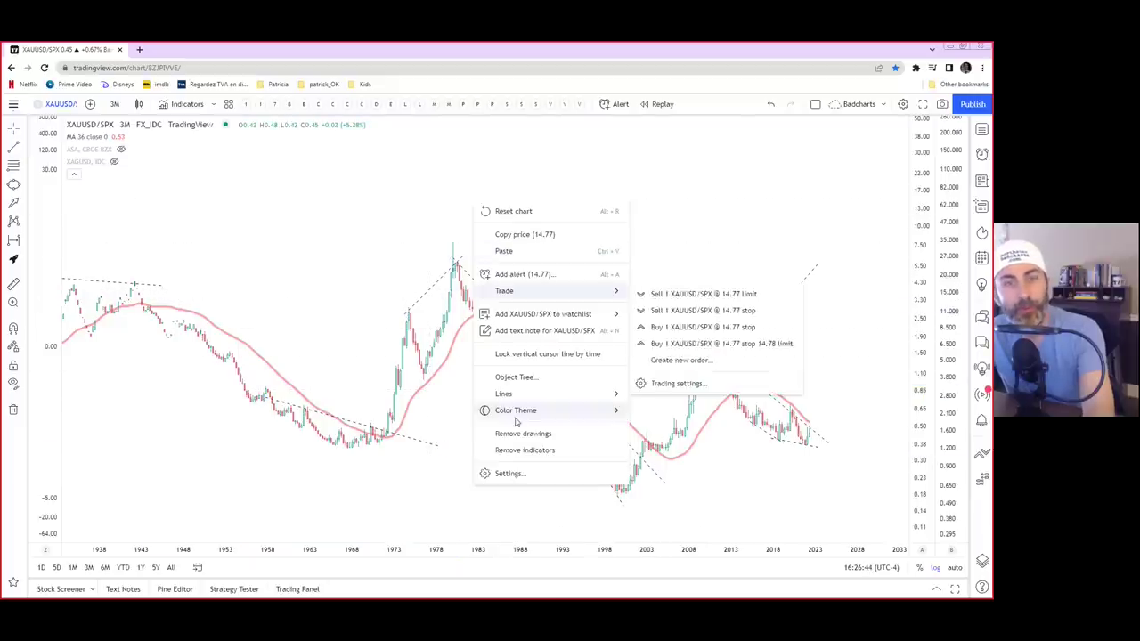
left_click(525, 433)
left_click(13, 146)
left_click(248, 380)
left_click(412, 437)
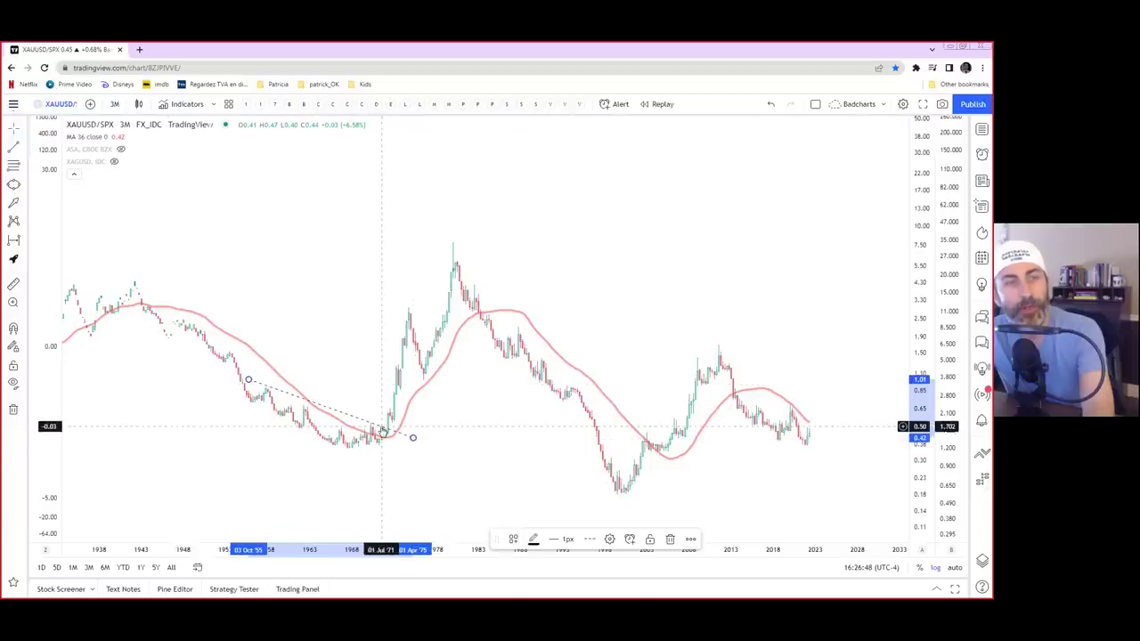
- Draw a falling XAUUSD/SPX trend line from the 1980 peak to about 2007, and a flatter one from about 1995 to 2008
left_click(16, 149)
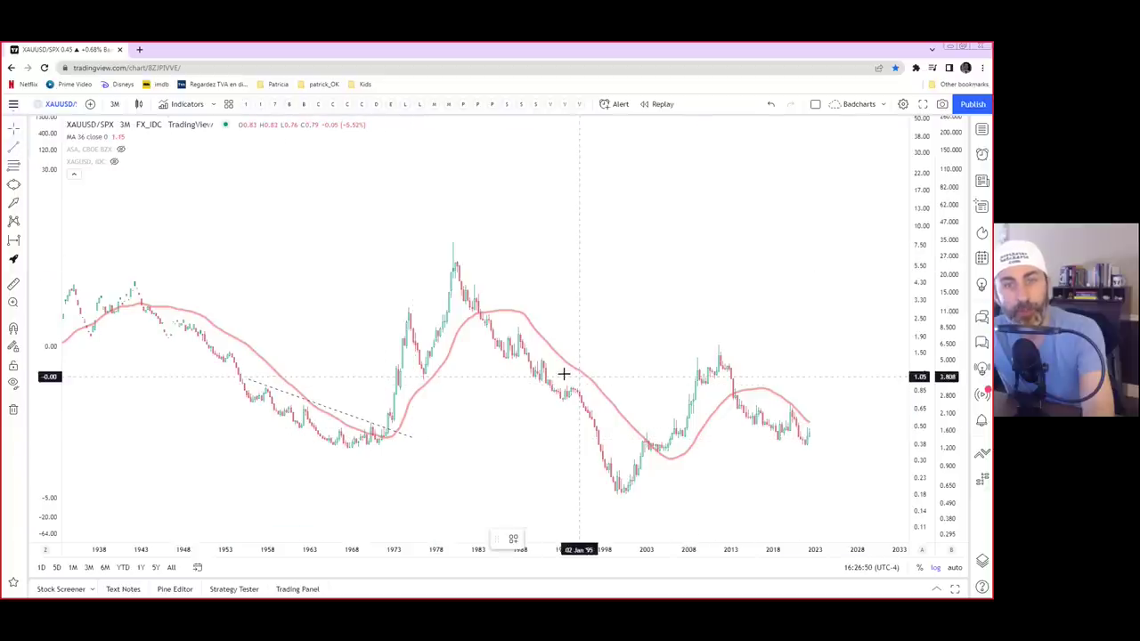
left_click(680, 502)
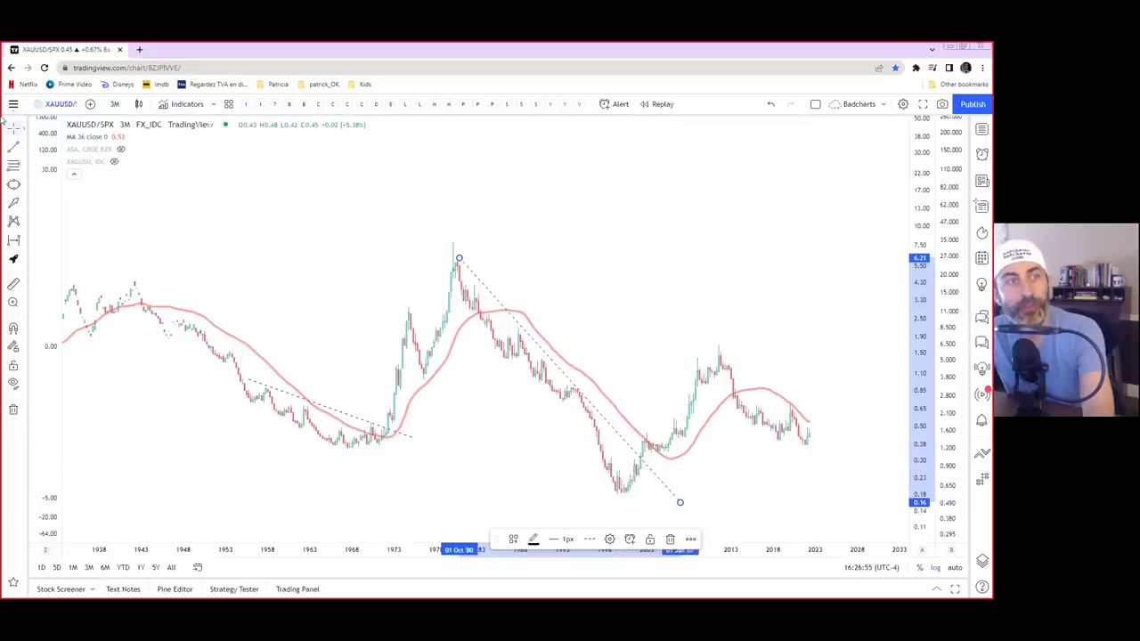
left_click(579, 418)
left_click(579, 418)
left_click(694, 455)
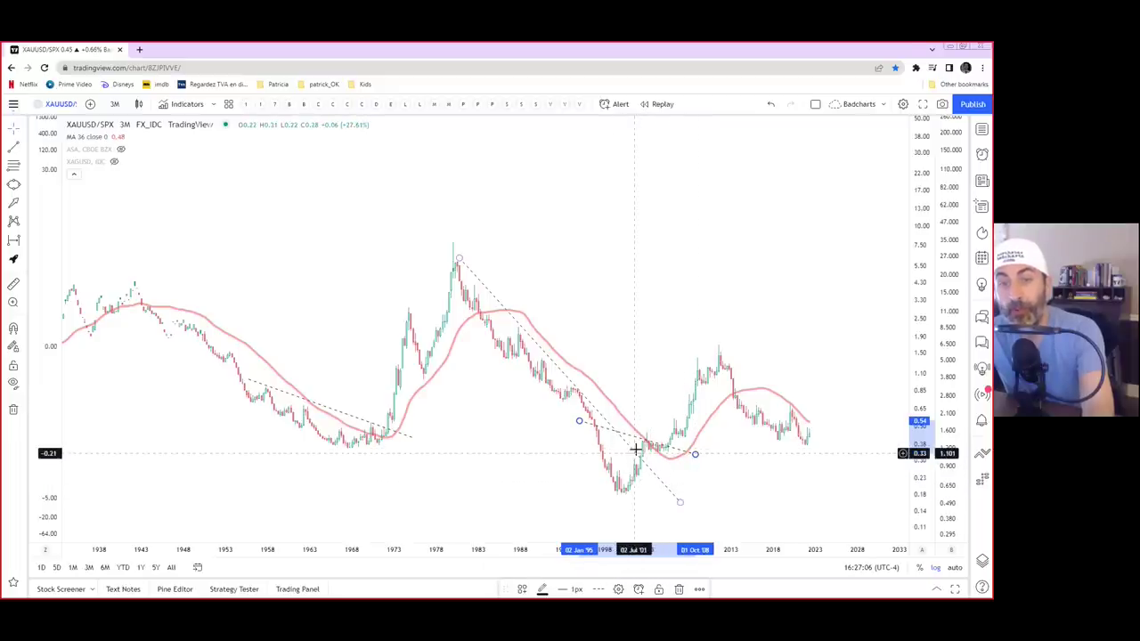
left_click(13, 166)
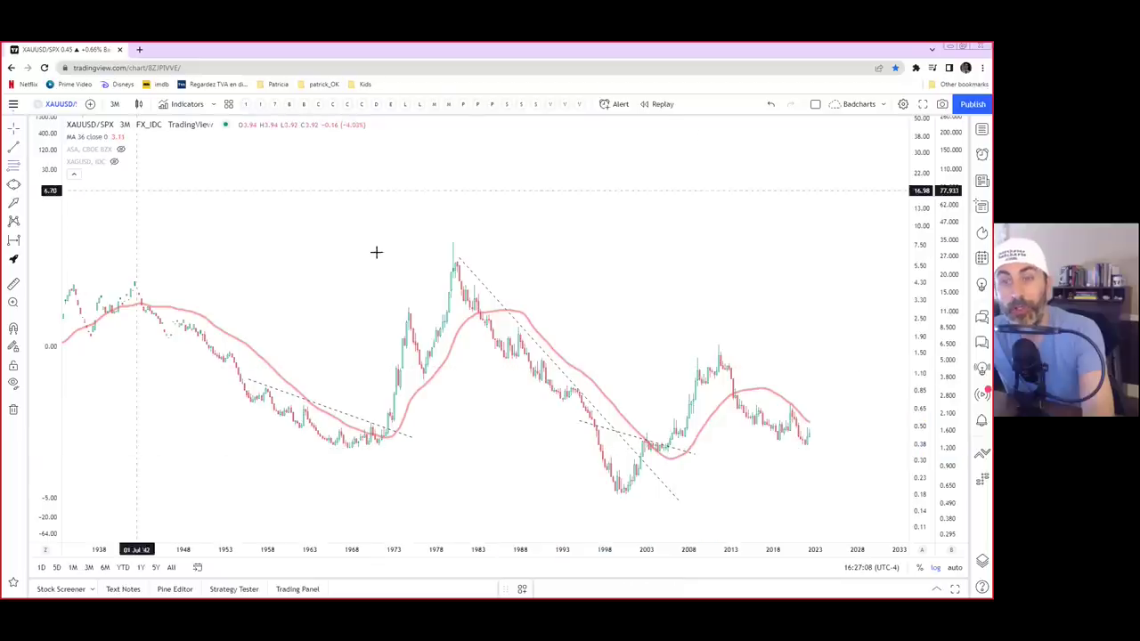
key("alt+f")
left_click(714, 348)
left_click(821, 451)
double_click(821, 451)
key("Escape")
key("ctrl+z")
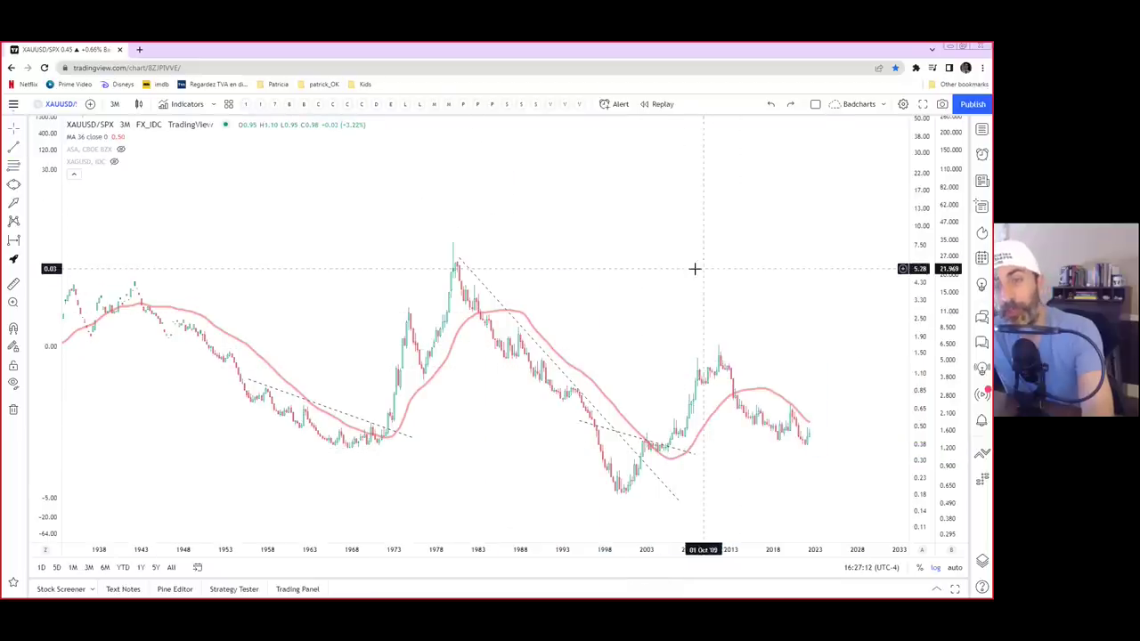
- Draw a falling XAUUSD/SPX trend line along the highs from about early 2010 to mid-2026
left_click(13, 165)
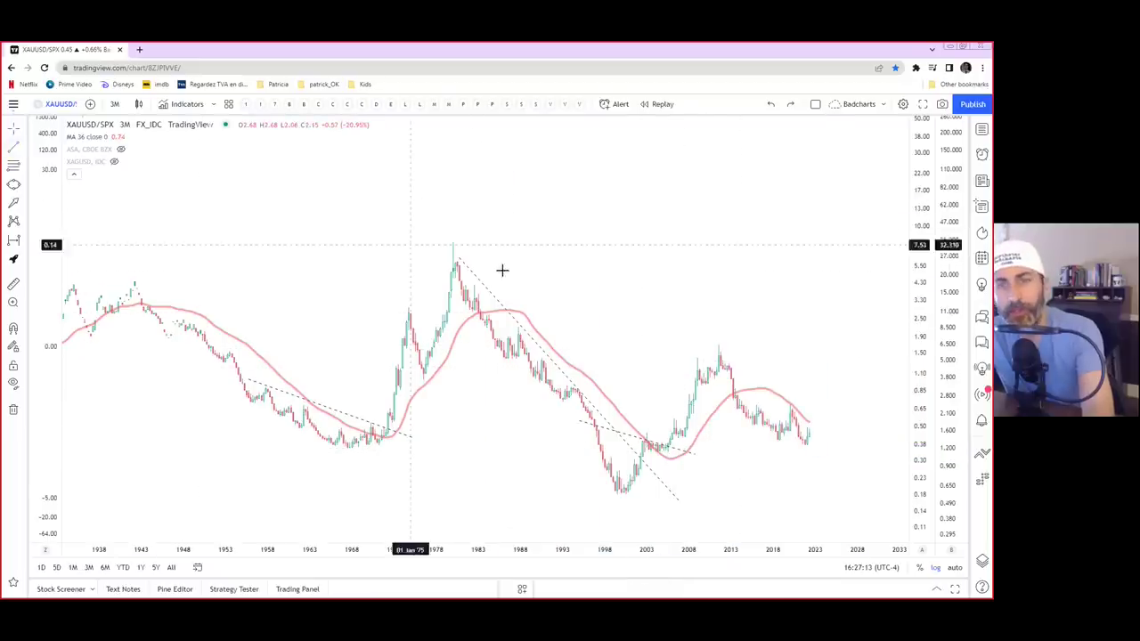
left_click(705, 348)
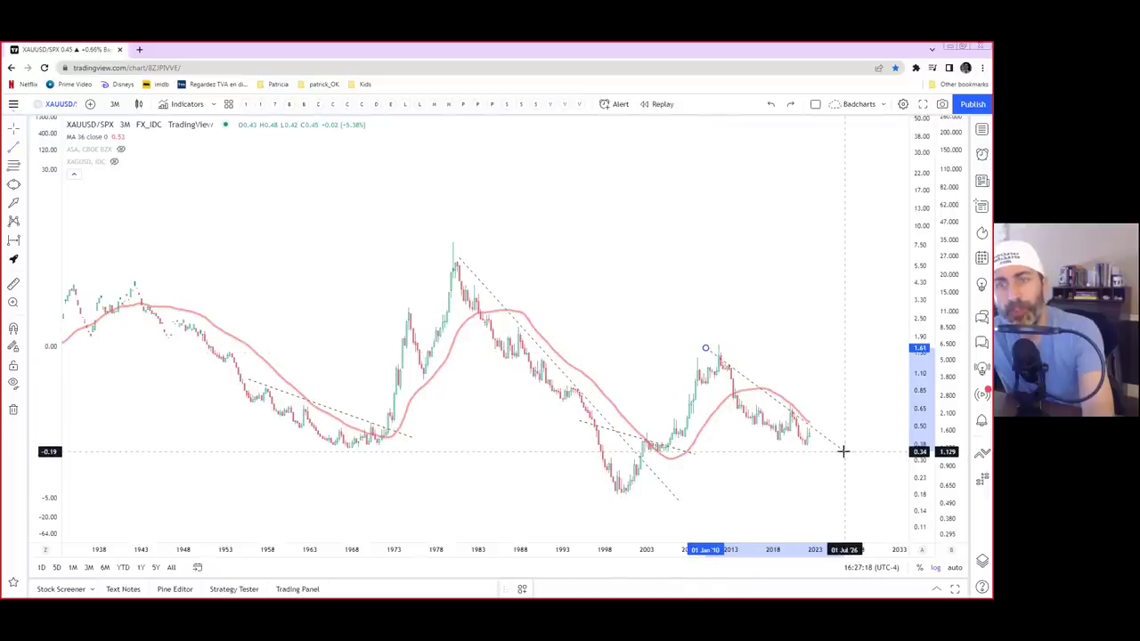
left_click(844, 452)
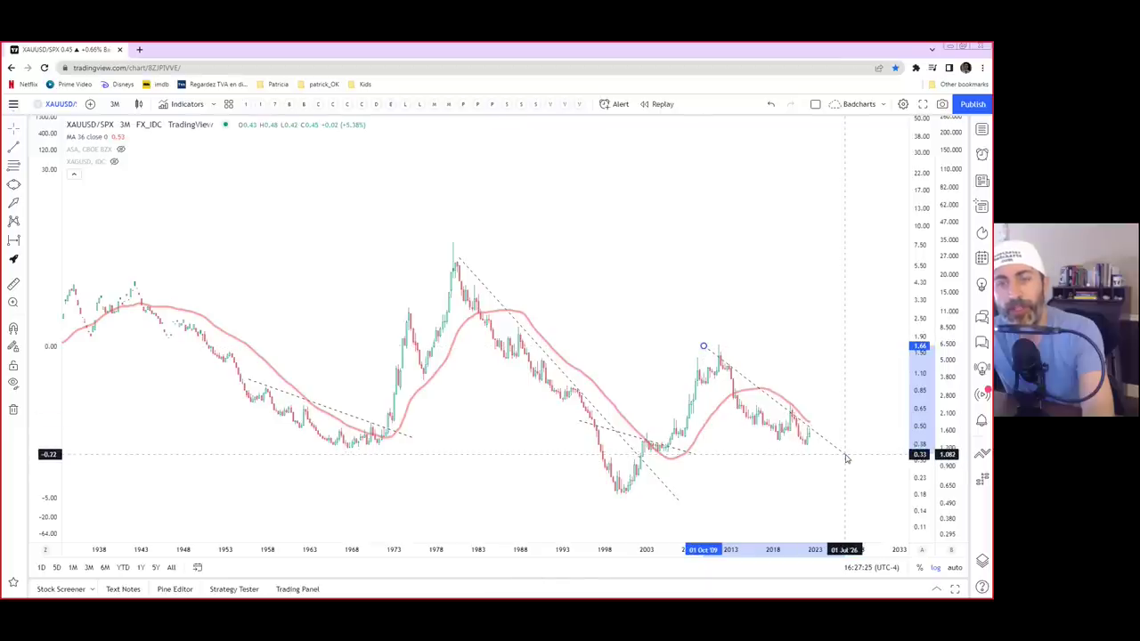
- Fit the newest falling trend line to closing values using the Line chart style, ending it at about 0.32, and restore hollow candles
scroll(851, 400, "up", 4)
left_click_drag(918, 450, 910, 311)
left_click_drag(789, 407, 840, 270)
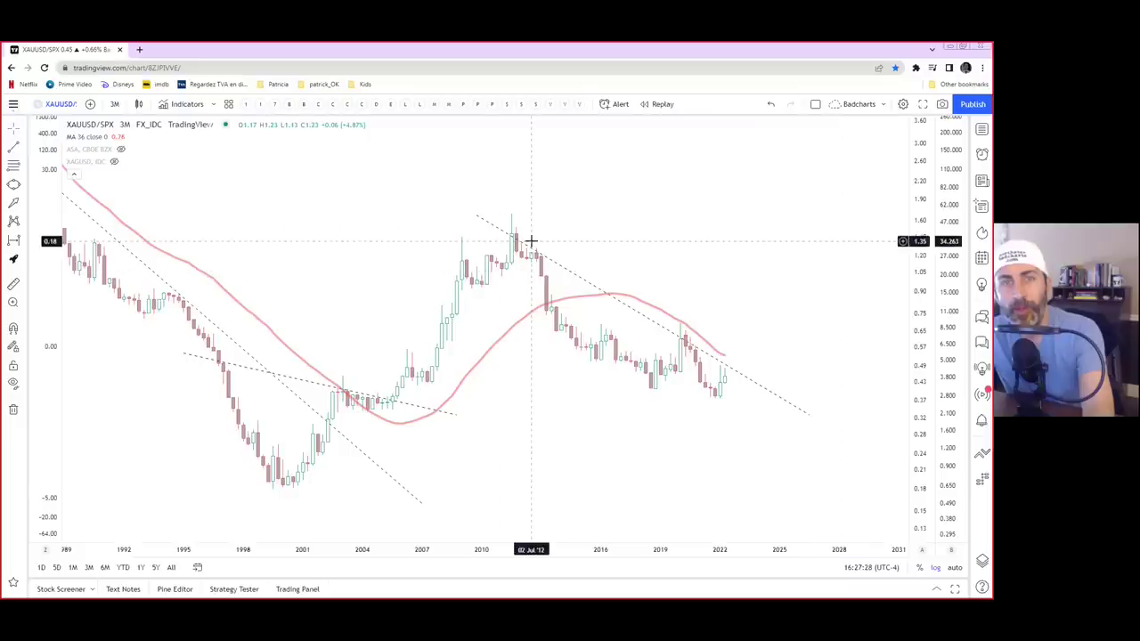
left_click(478, 215)
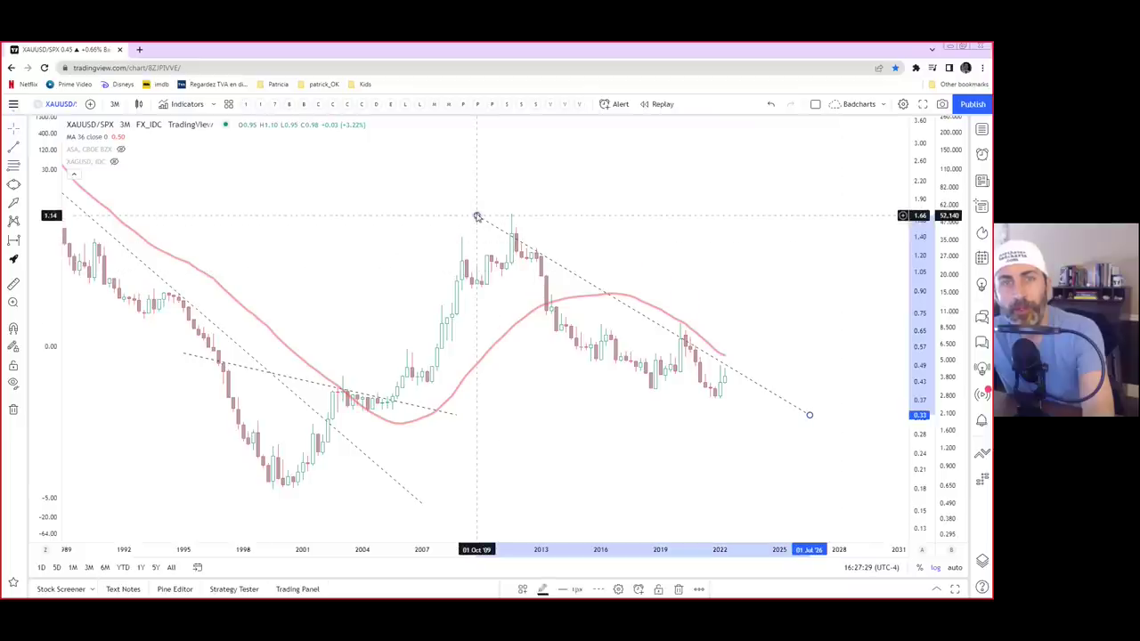
left_click(138, 104)
left_click(143, 187)
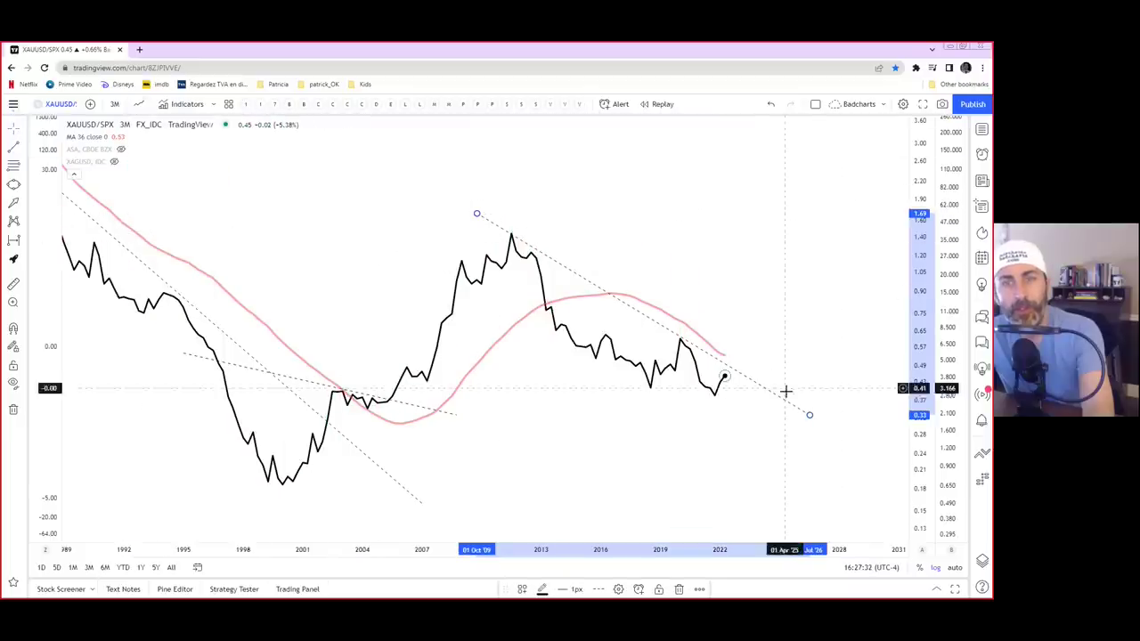
left_click_drag(810, 415, 810, 419)
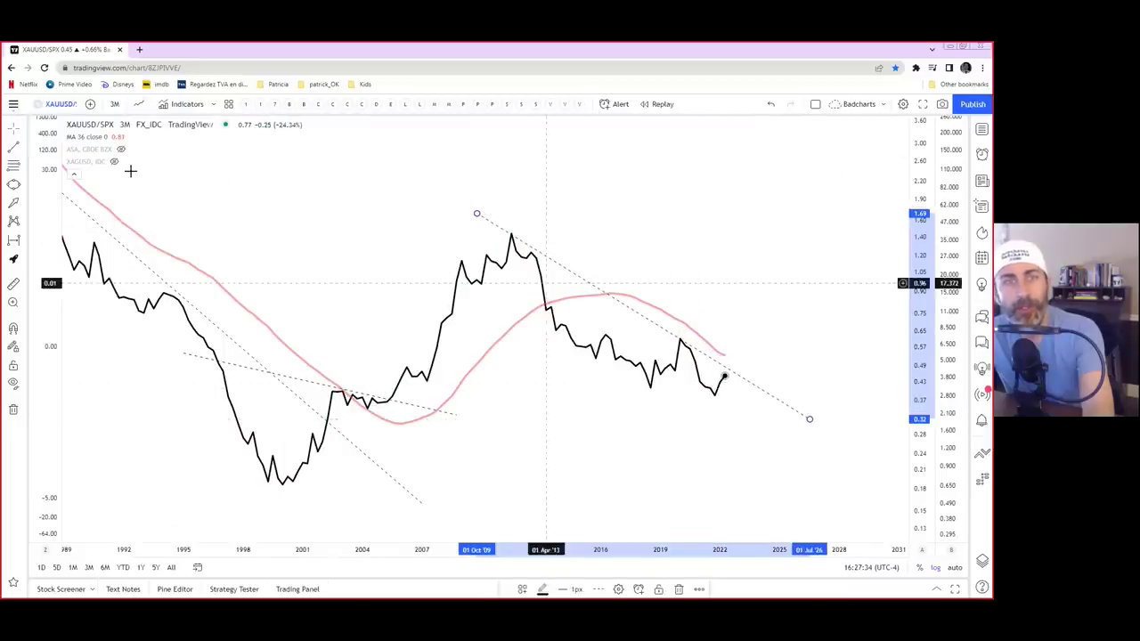
left_click(138, 104)
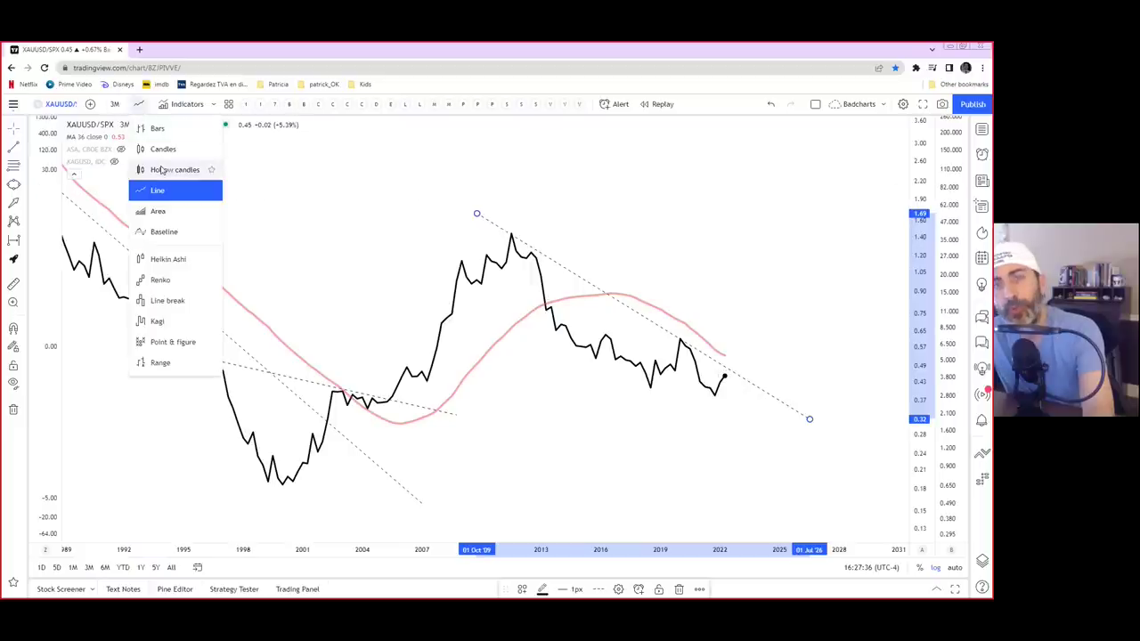
left_click(147, 167)
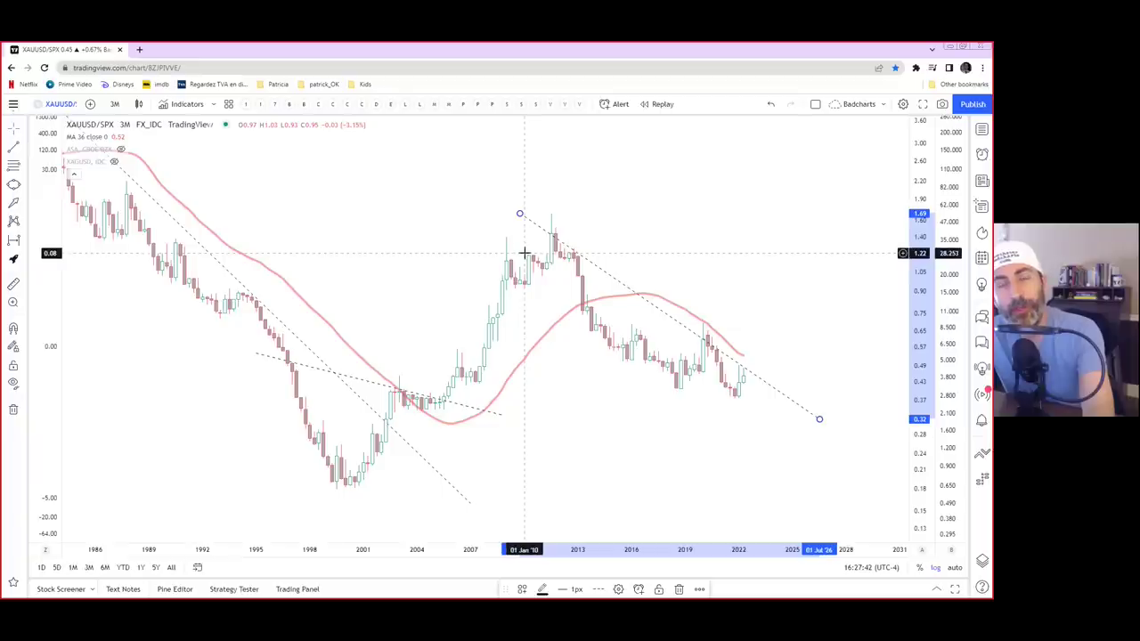
- Show the XAGUSD overlay and compare it with XAUUSD/SPX from about 1960 to 2022
scroll(712, 281, "down", 1)
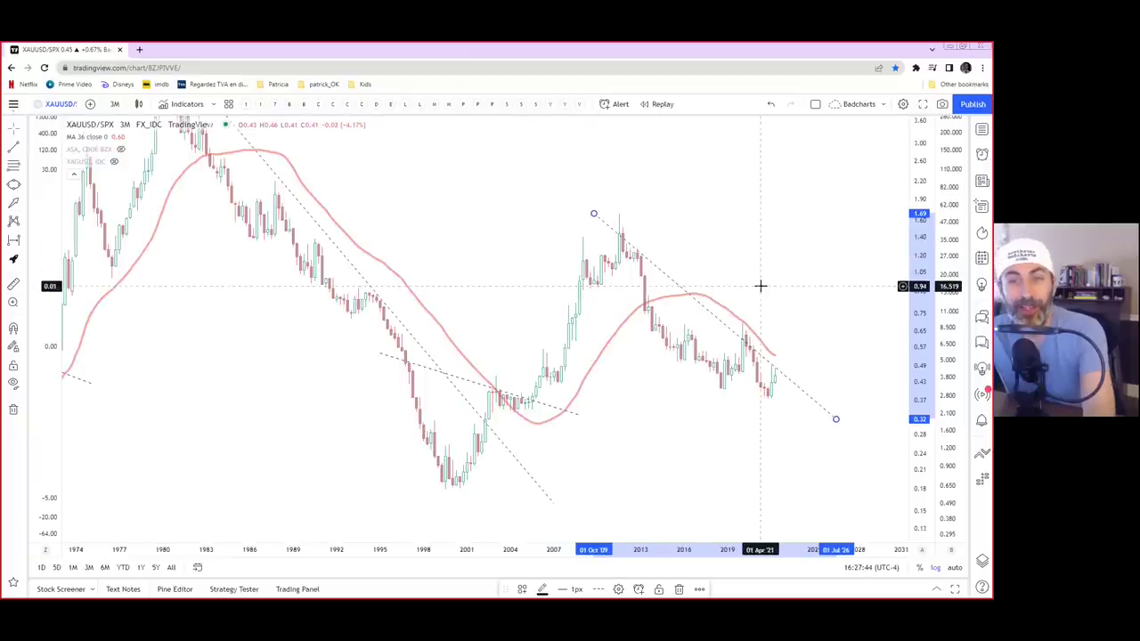
left_click_drag(919, 285, 919, 328)
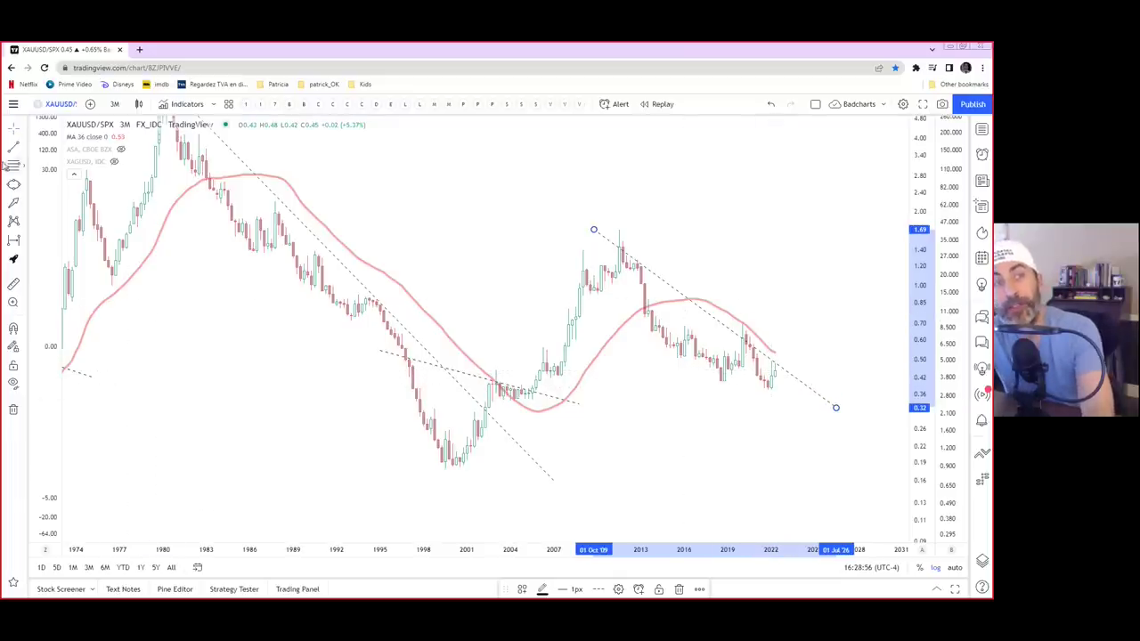
left_click(114, 161)
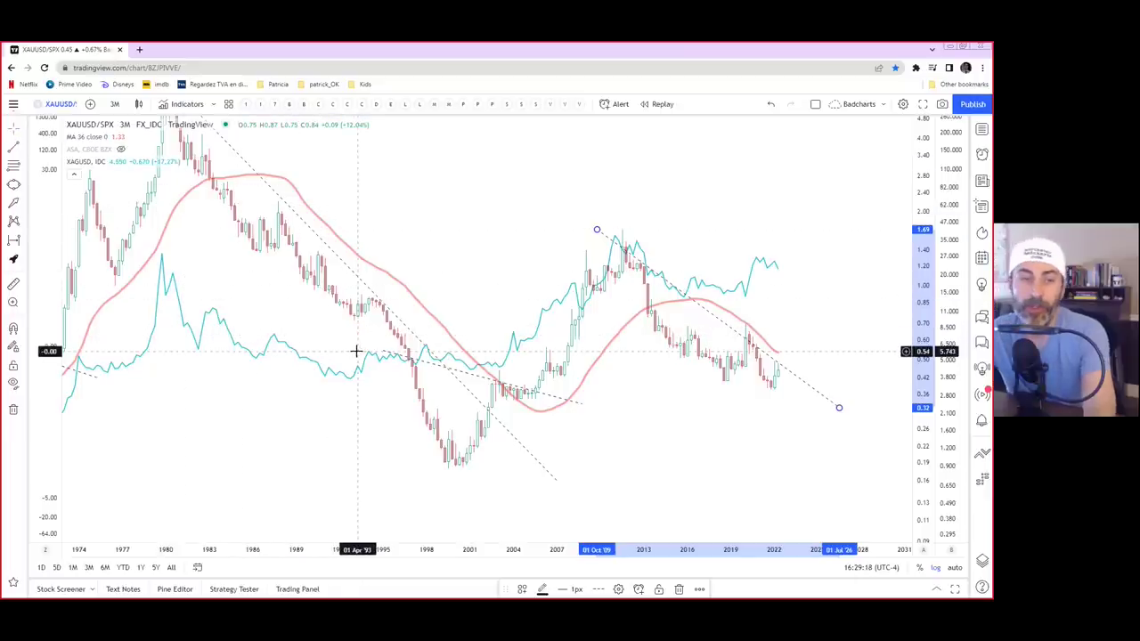
scroll(488, 280, "down", 2)
scroll(491, 290, "up", 2)
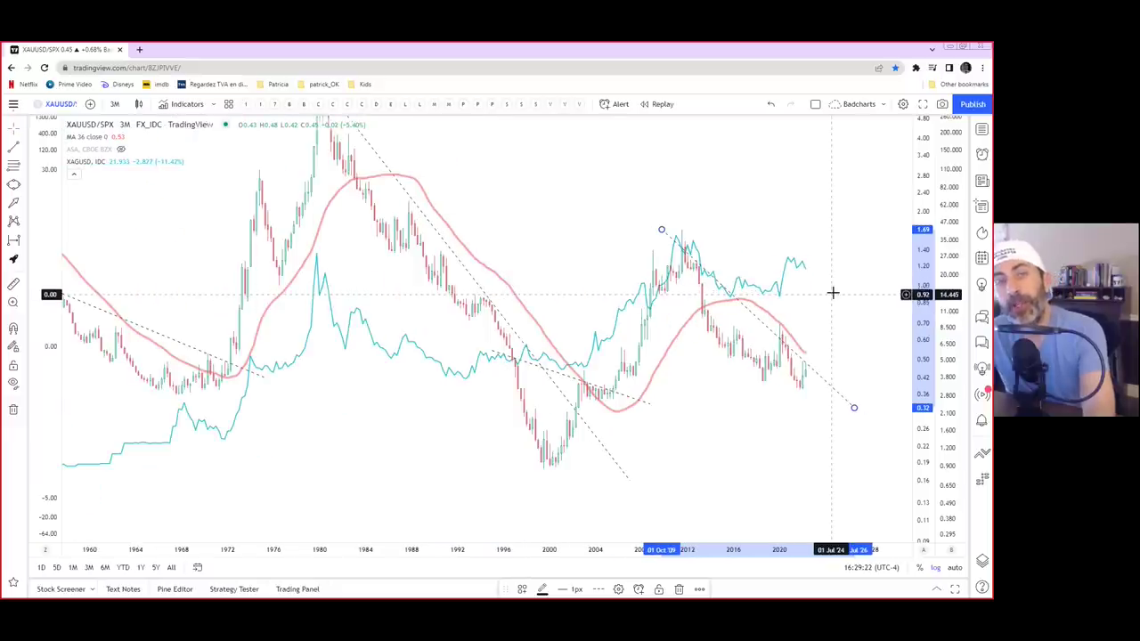
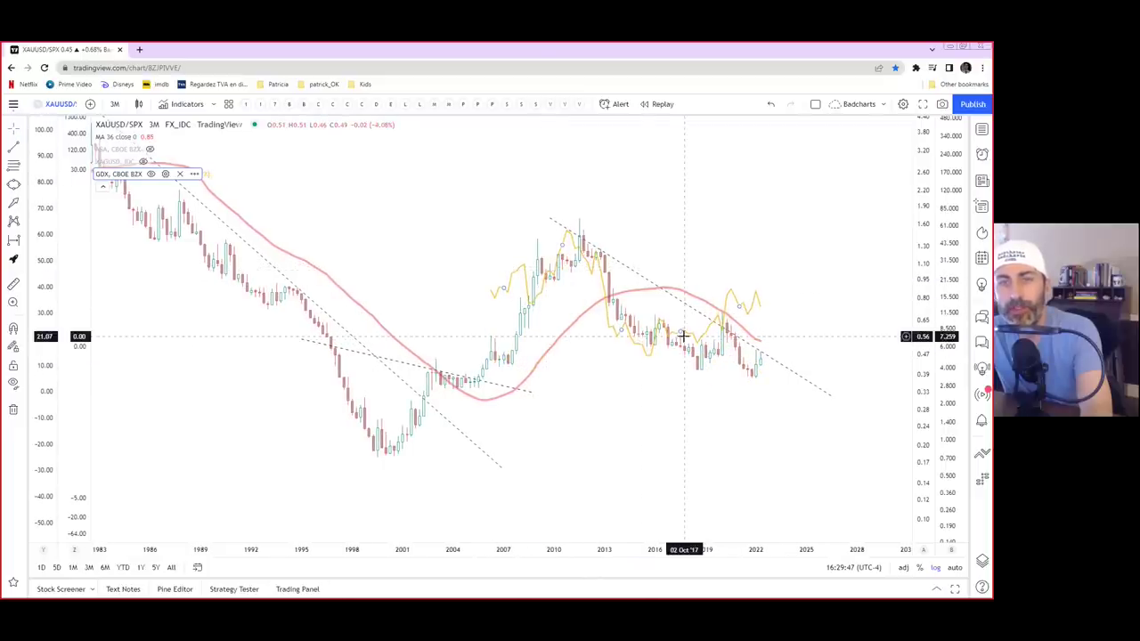
- Rescale the GDX overlay against XAUUSD/SPX, and show the XAGUSD overlay stretched to line up with the ratio's 2011 peak
left_click_drag(688, 333, 694, 365)
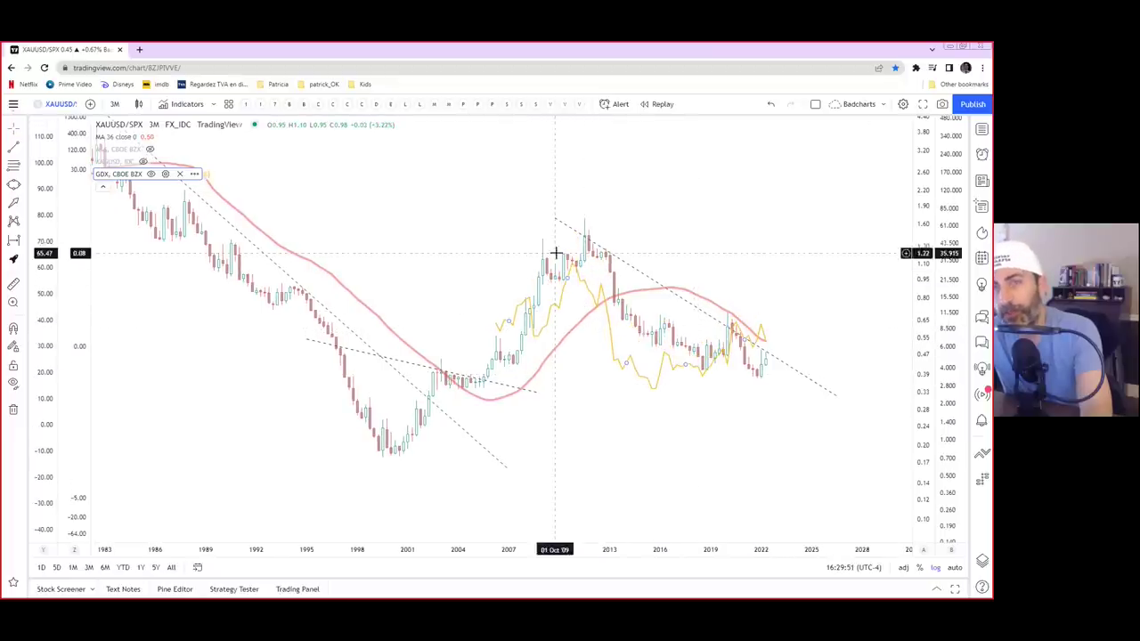
left_click_drag(40, 352, 44, 275)
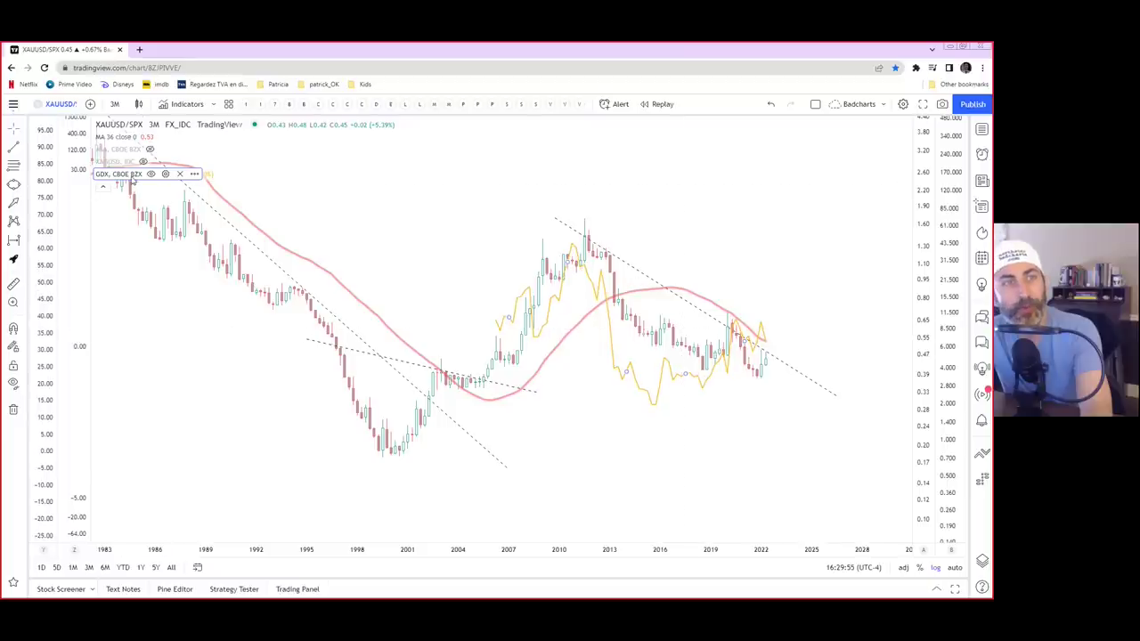
left_click(144, 162)
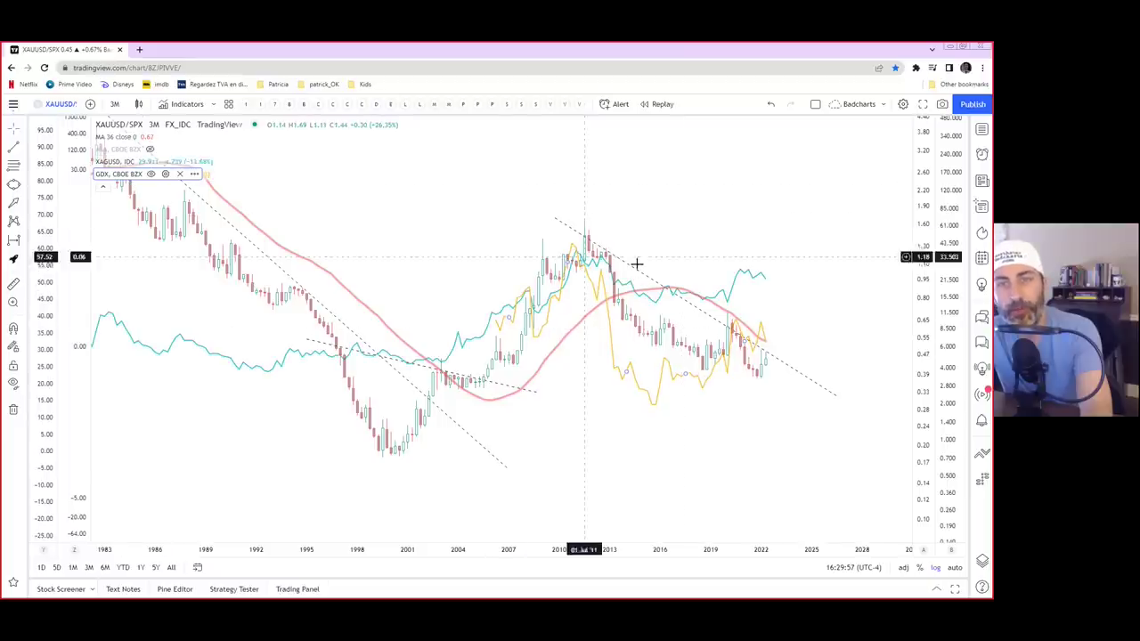
left_click_drag(951, 428, 951, 370)
left_click_drag(717, 259, 702, 367)
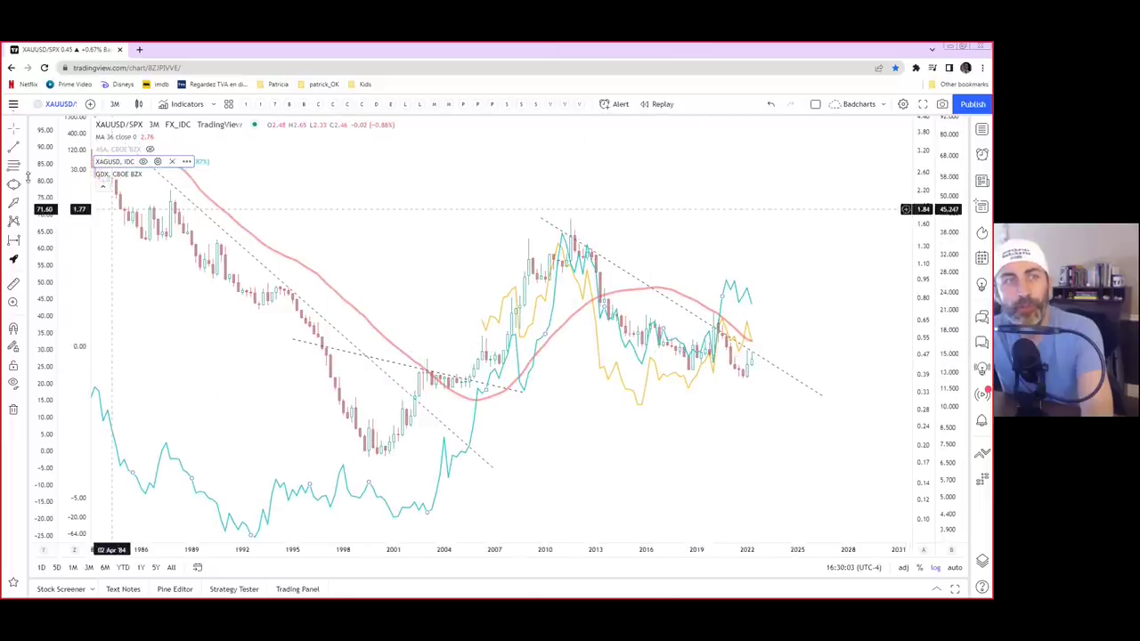
left_click(60, 105)
type("CADUSD")
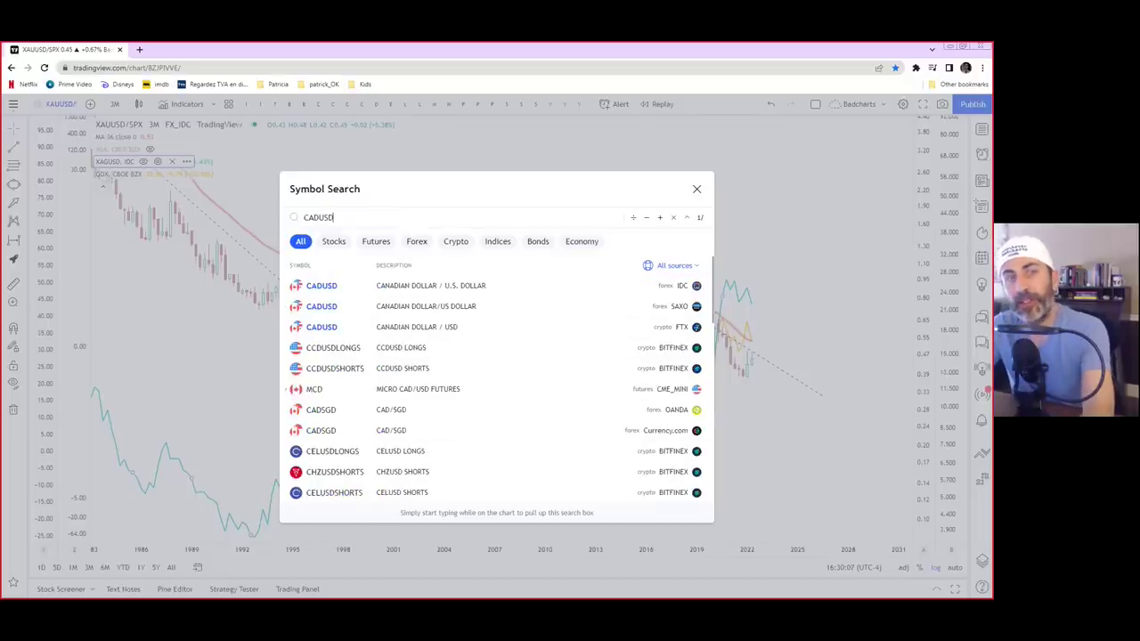
left_click(494, 292)
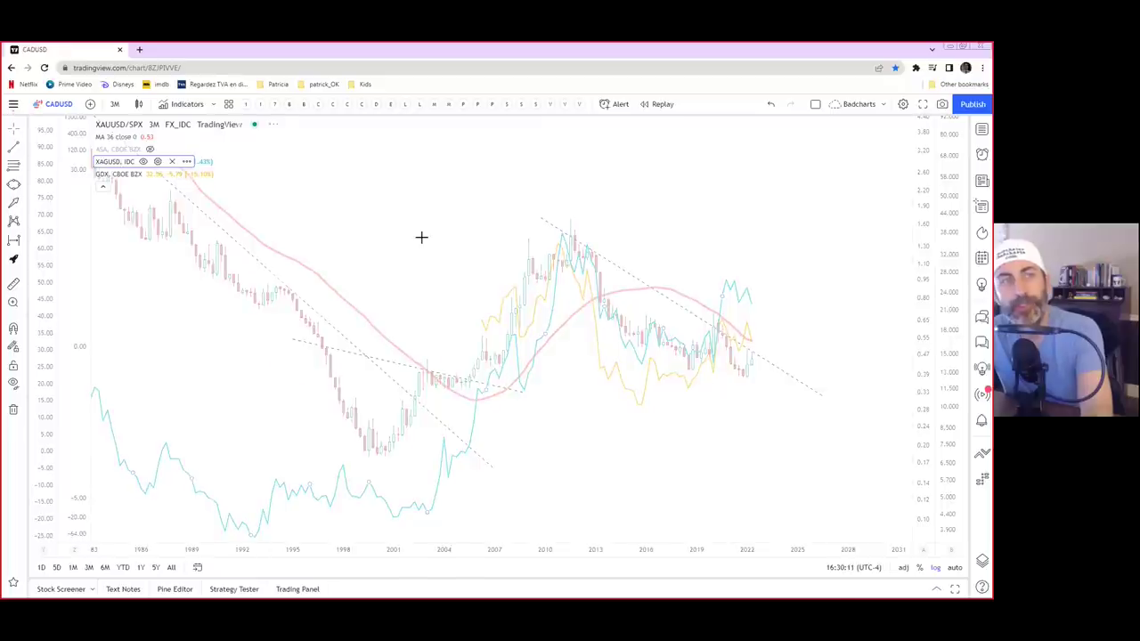
left_click(142, 162)
left_click(150, 174)
key("ctrl+z")
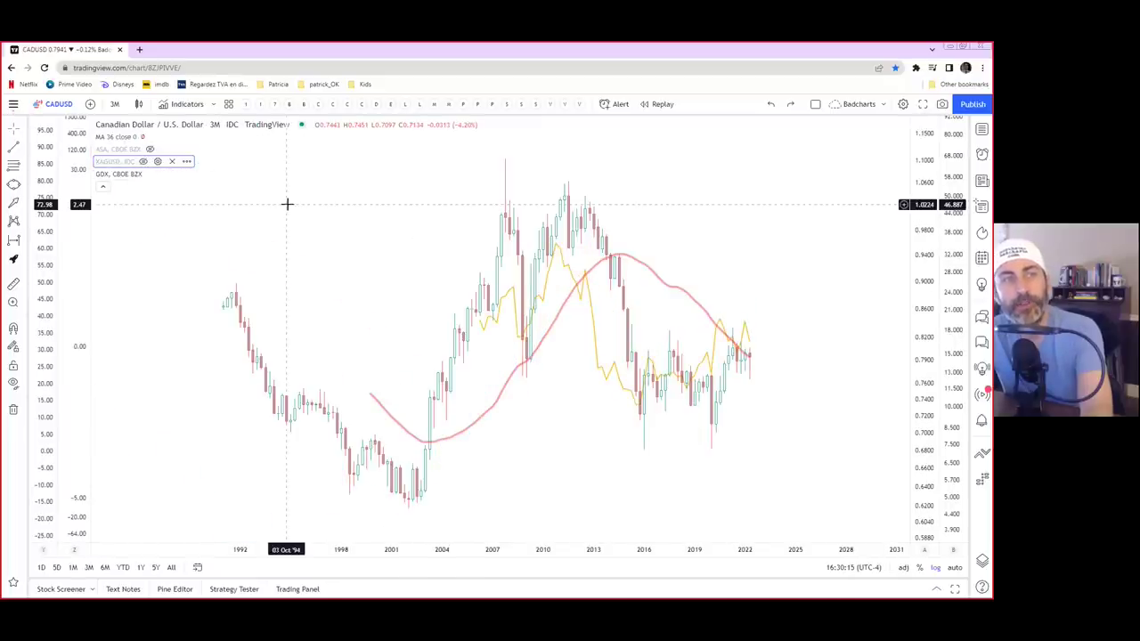
key("ctrl+z")
key("ctrl+z")
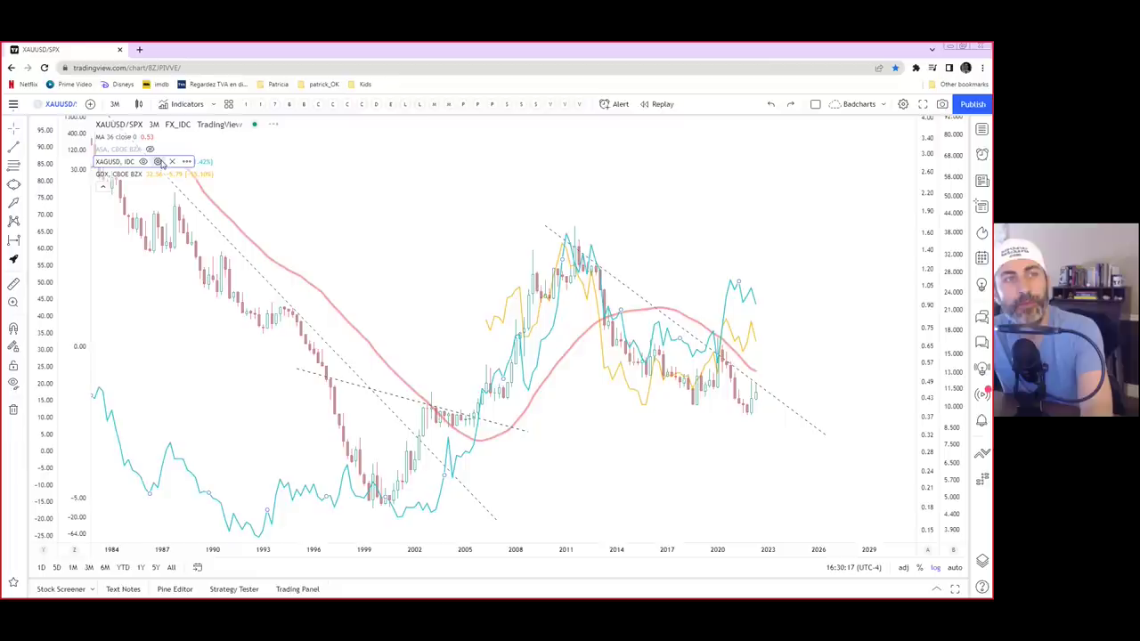
- Add the IDC CADUSD symbol to the XAUUSD/SPX chart as a comparison on a new price scale
left_click(90, 104)
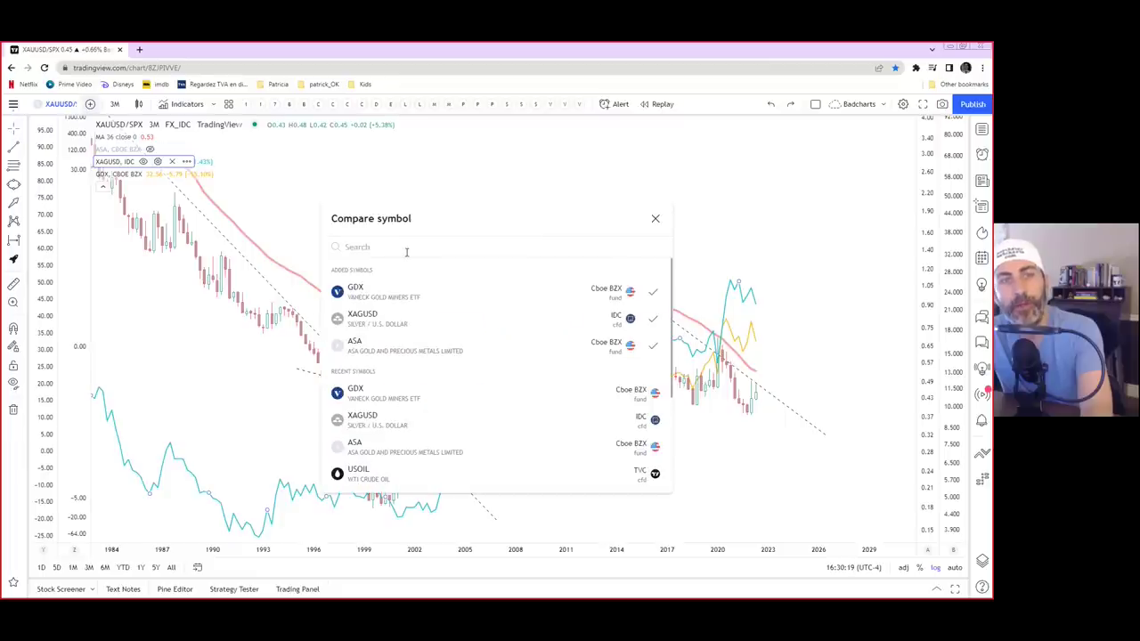
type("cadusd")
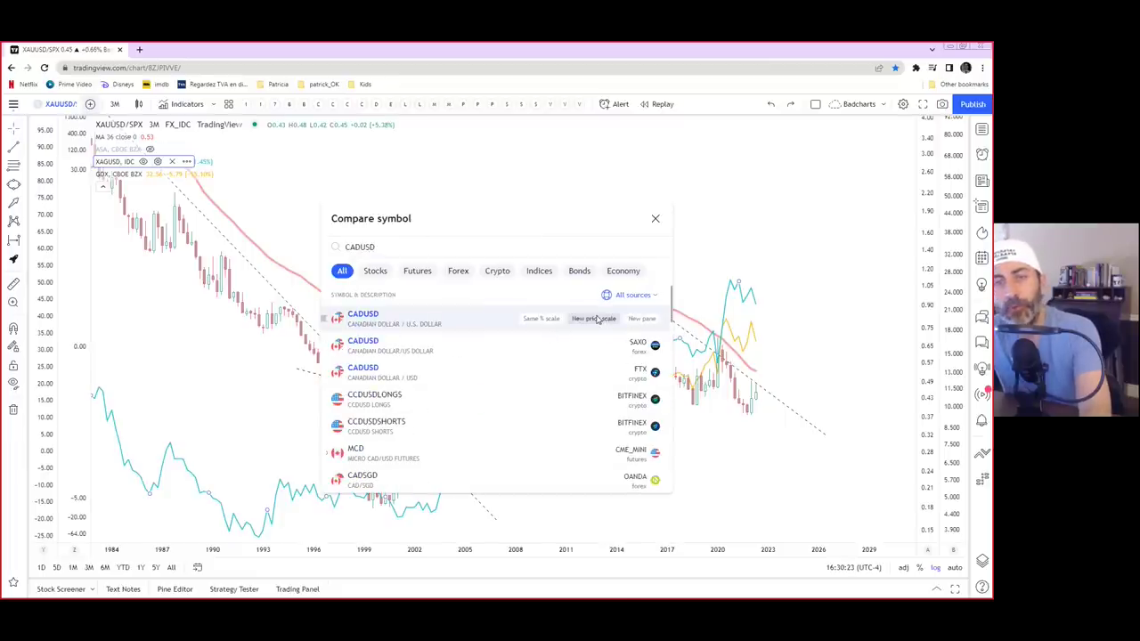
left_click(597, 319)
left_click(656, 219)
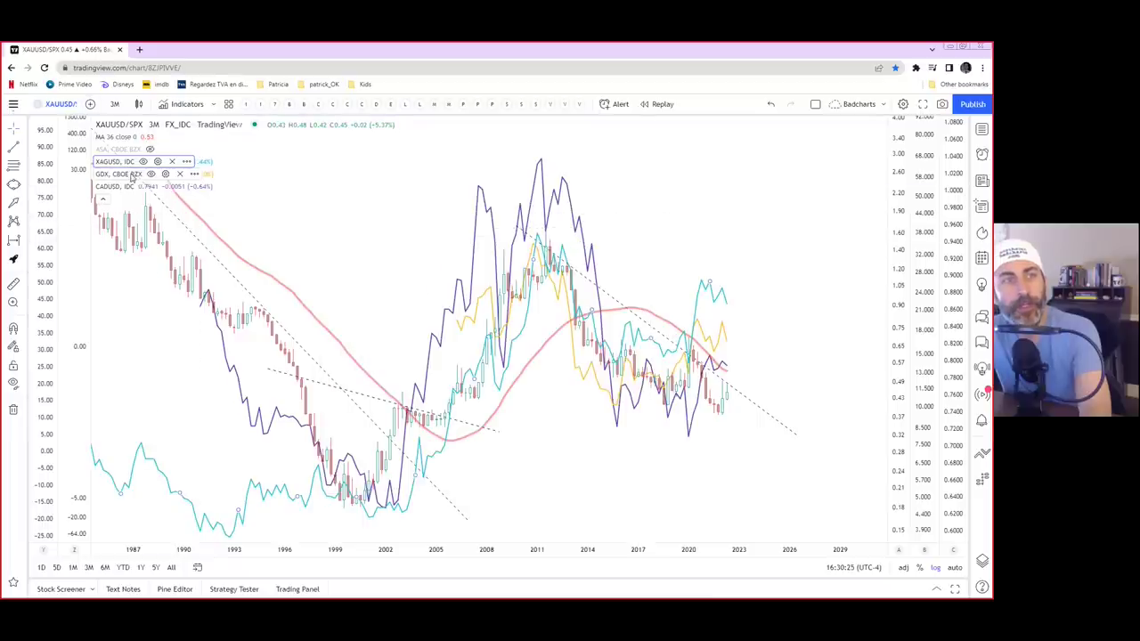
- Hide the GDX and XAGUSD overlays and compress the CADUSD scale to line its 2011 peak up with XAUUSD/SPX
left_click(151, 174)
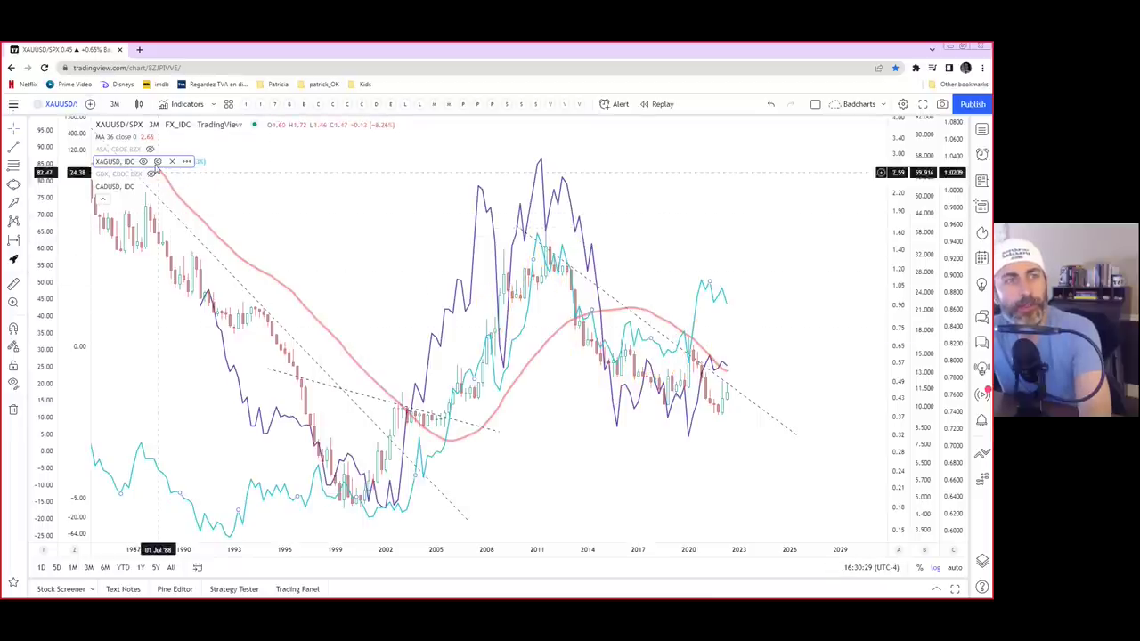
left_click(152, 162)
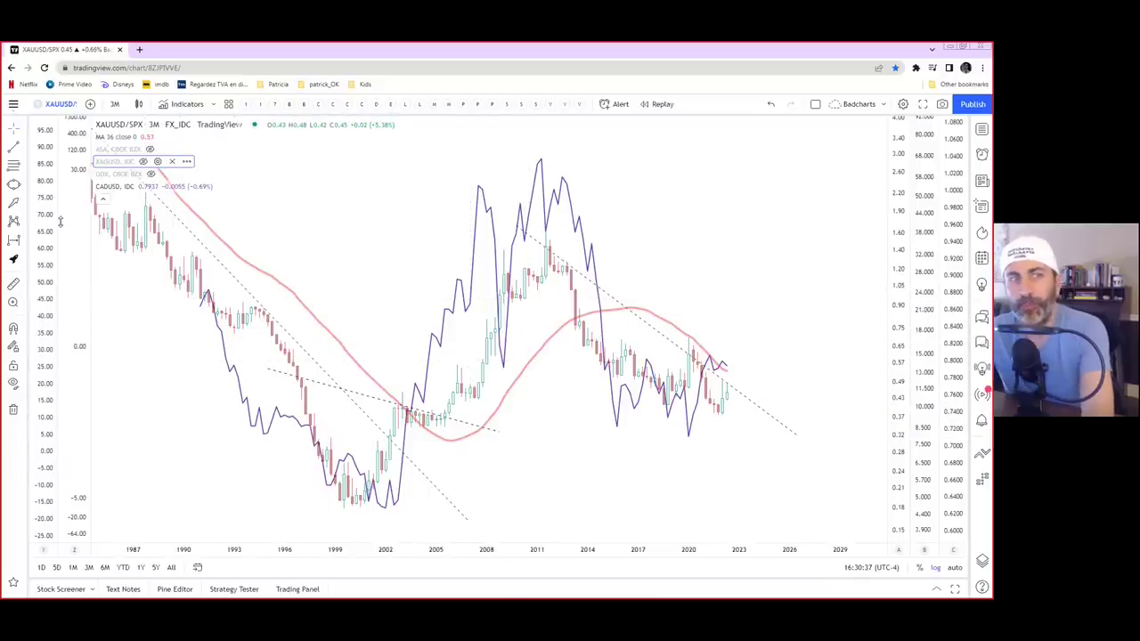
left_click_drag(953, 259, 952, 426)
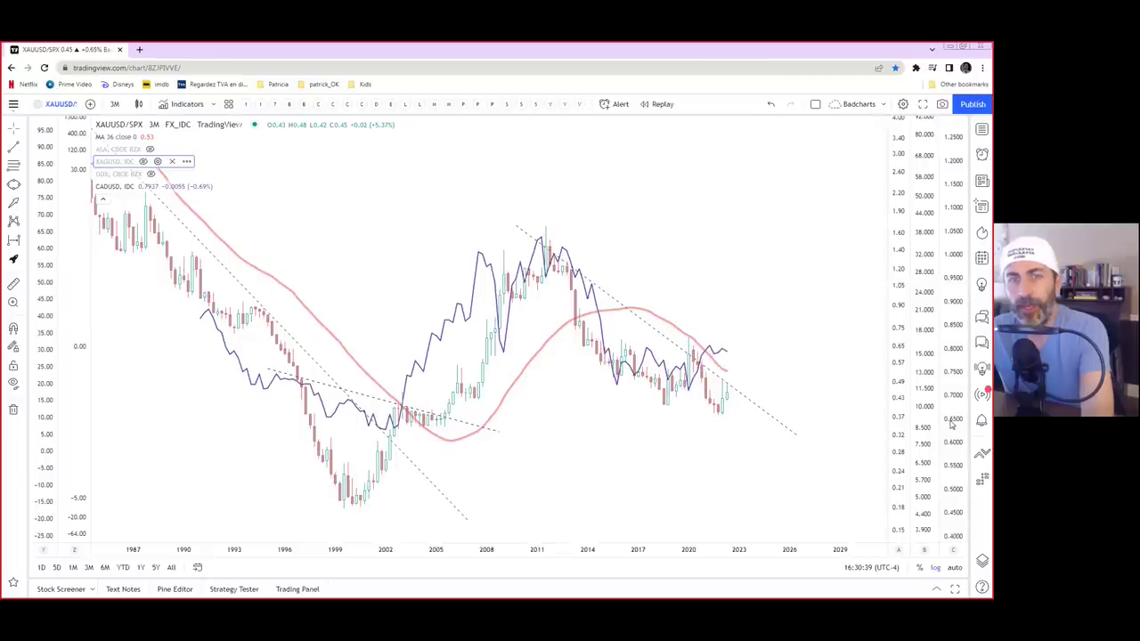
- Draw a short rising trend line beside CADUSD from about January 2020 to January 2023, and show the GDX and XAGUSD overlays again
mouse_move(676, 367)
left_mouse_down()
mouse_move(676, 392)
mouse_move(682, 370)
left_mouse_up()
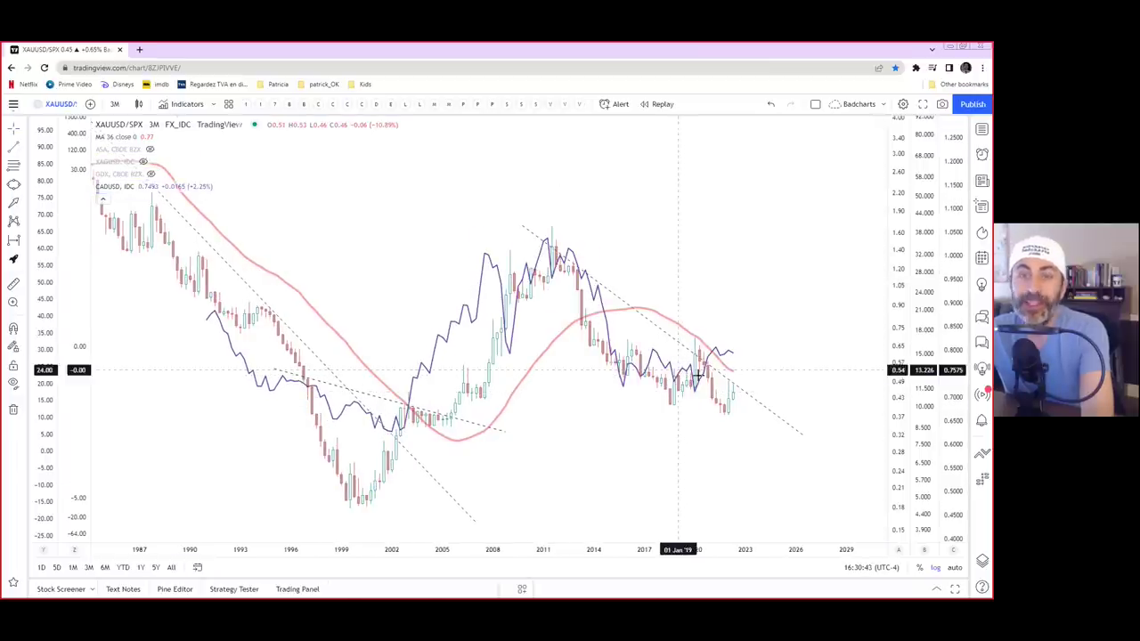
left_click(744, 350)
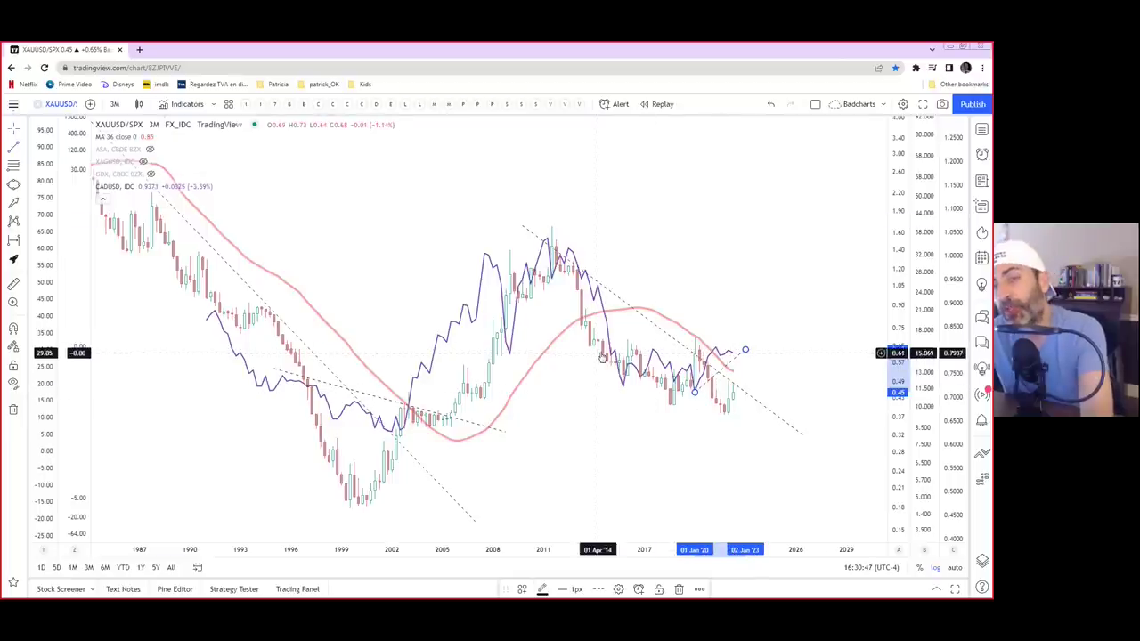
left_click(150, 175)
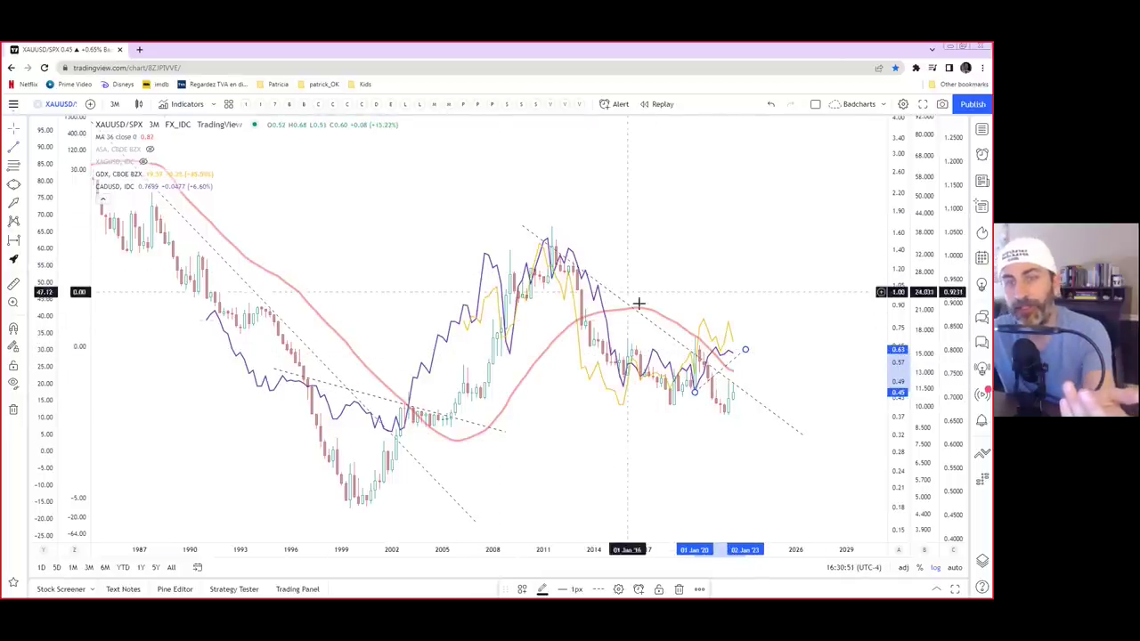
left_click(143, 162)
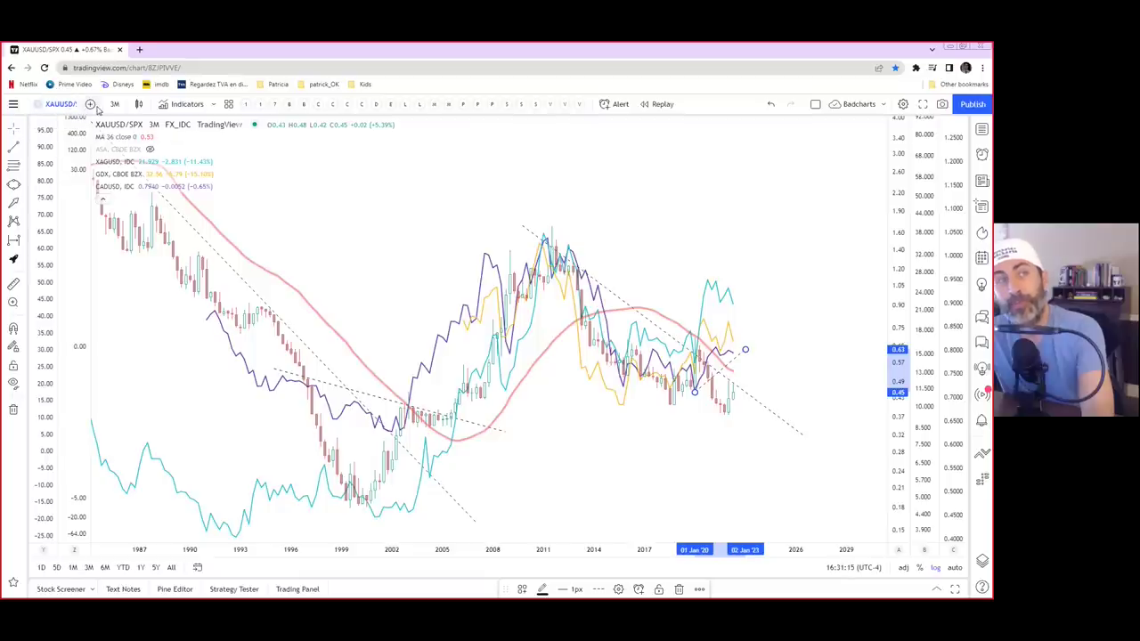
- Add the continuous platinum futures PL1! from NYMEX as a comparison on a new price scale
left_click(91, 104)
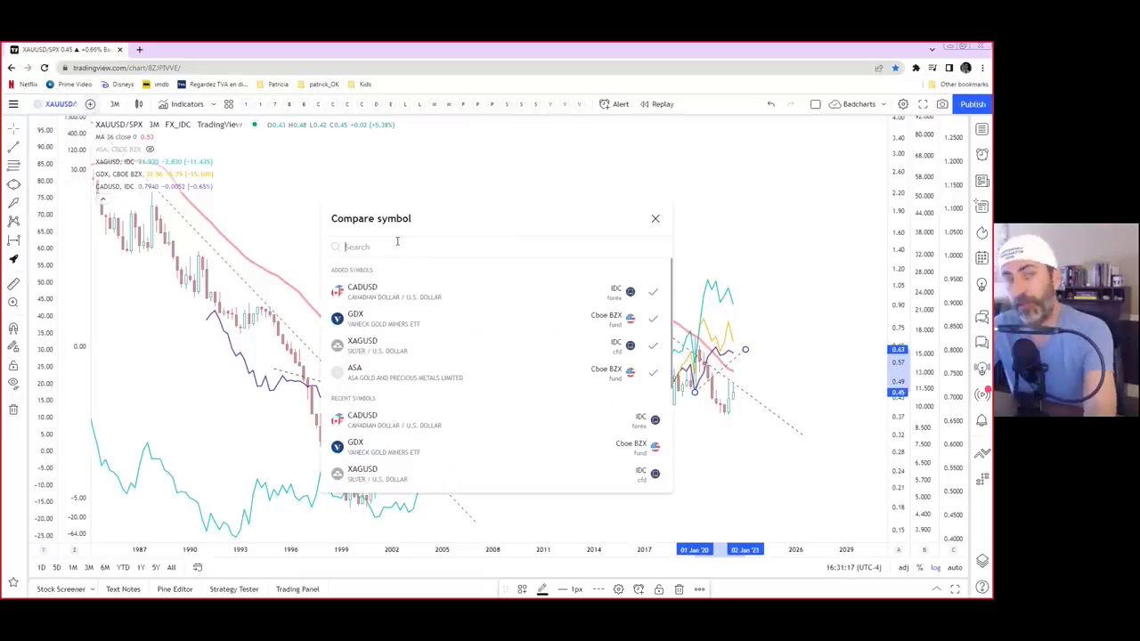
type("PL")
key("Down")
key("Down")
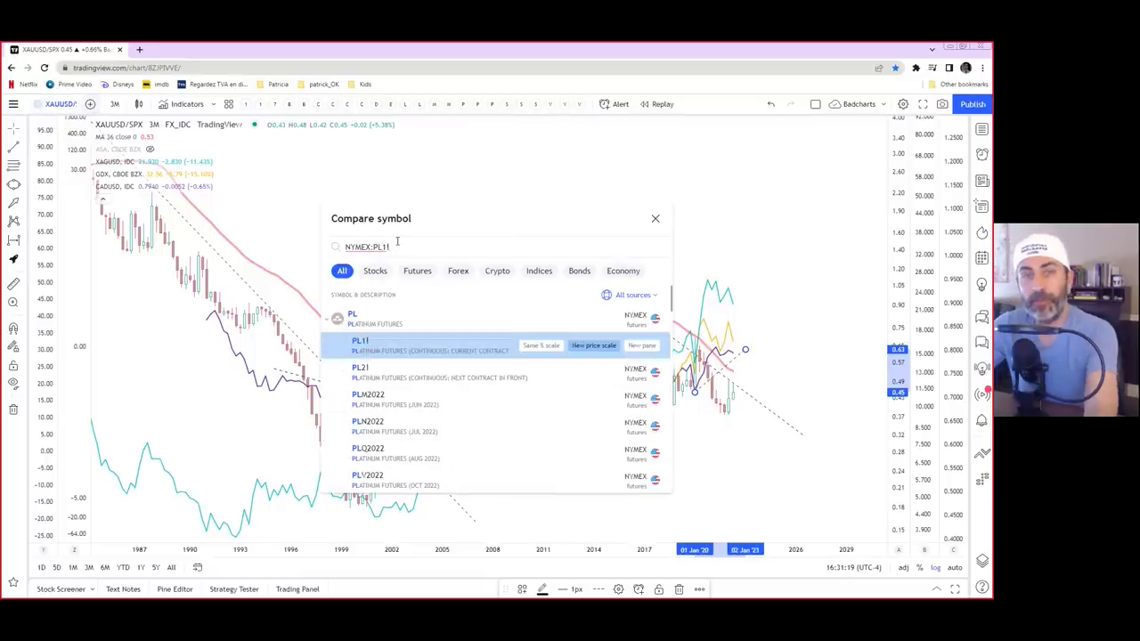
key("Return")
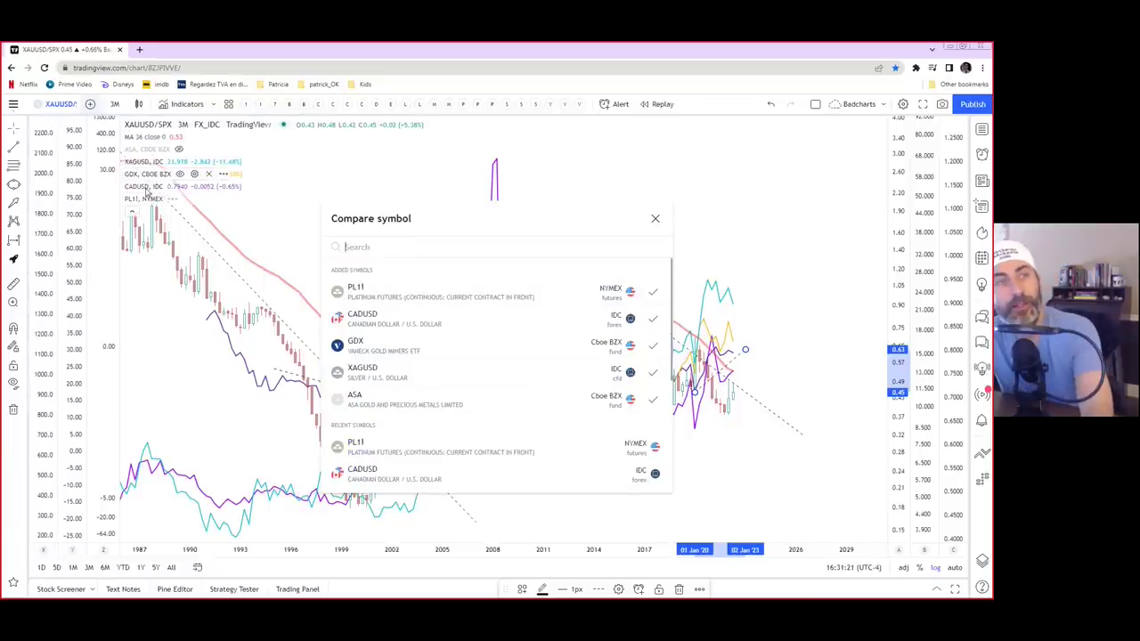
- Hide the CADUSD, GDX and XAGUSD overlays and set the PL1! price scale to logarithmic
left_click(176, 190)
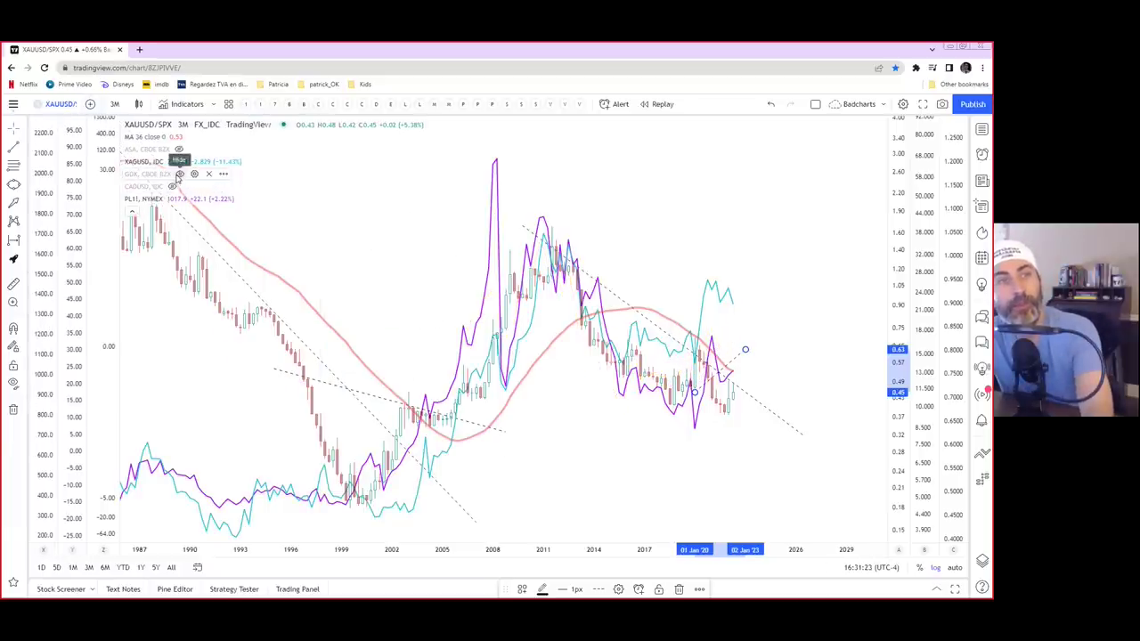
left_click(176, 161)
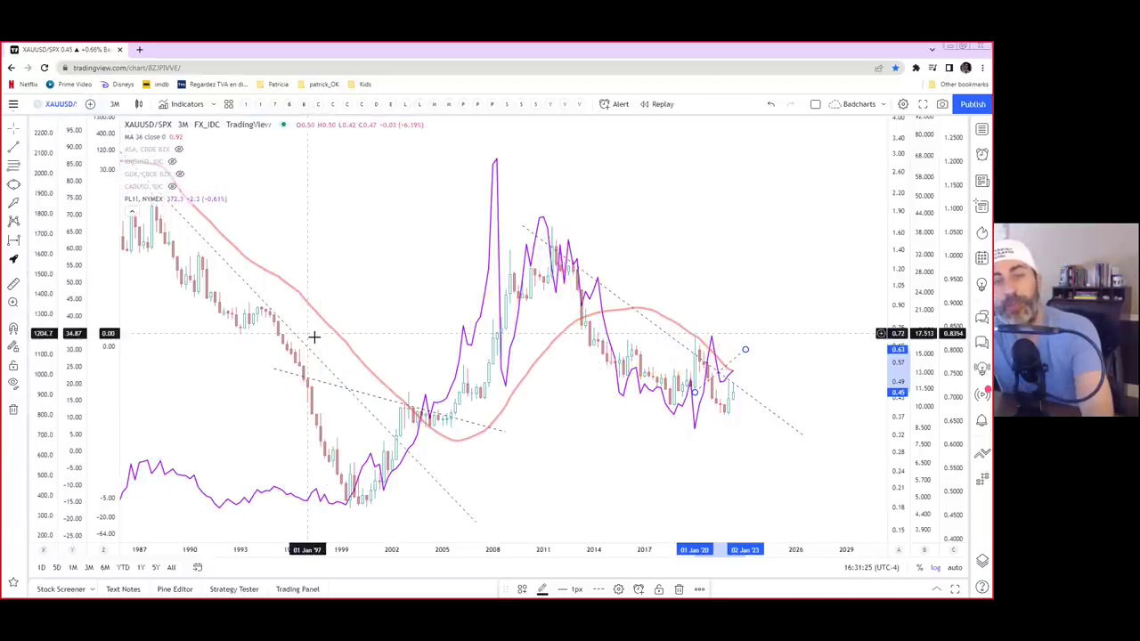
right_click(49, 314)
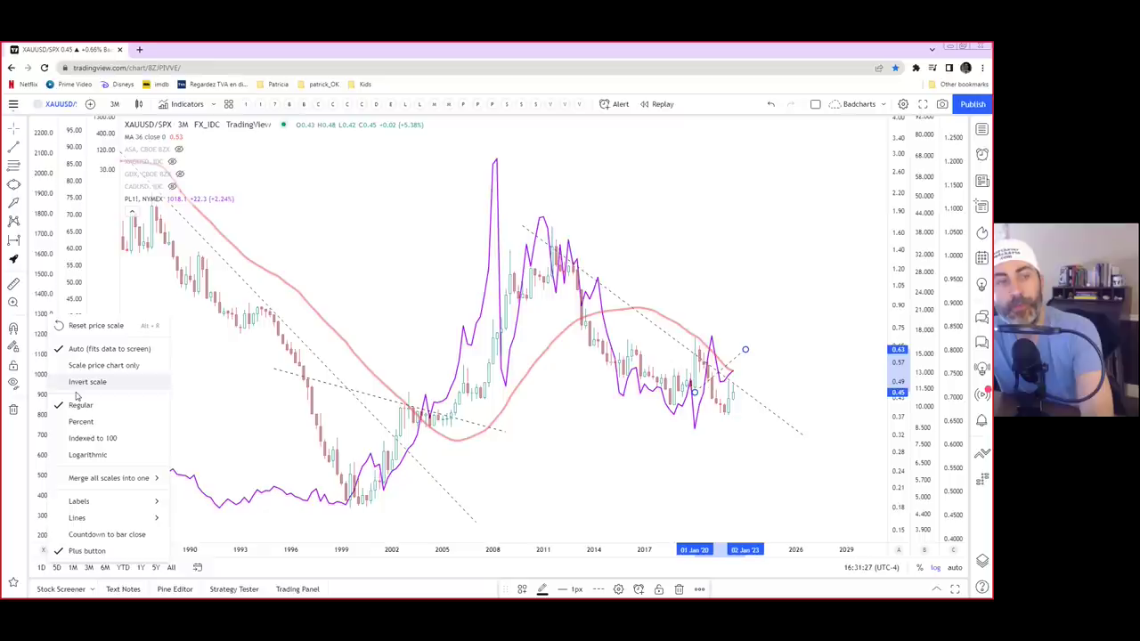
left_click(87, 450)
- Draw two converging trend lines around PL1!, the lower from about 1991 to 2000 and the upper from about April 1987 to October 2000
left_click_drag(41, 266, 46, 407)
scroll(262, 338, "down", 4)
left_click_drag(402, 386, 416, 234)
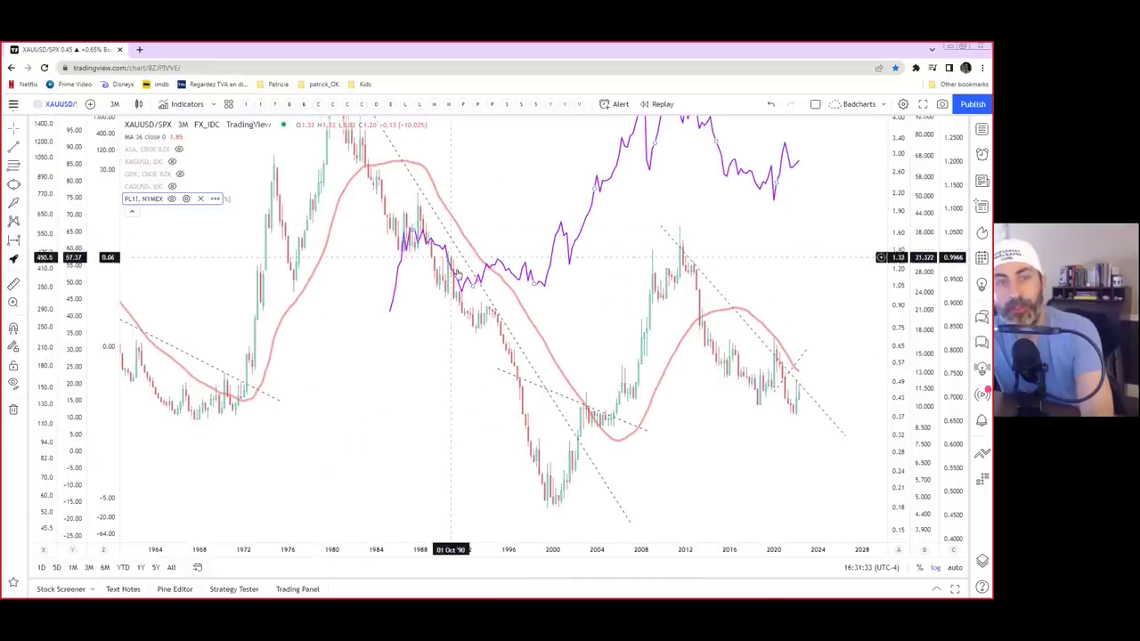
left_click_drag(481, 276, 517, 339)
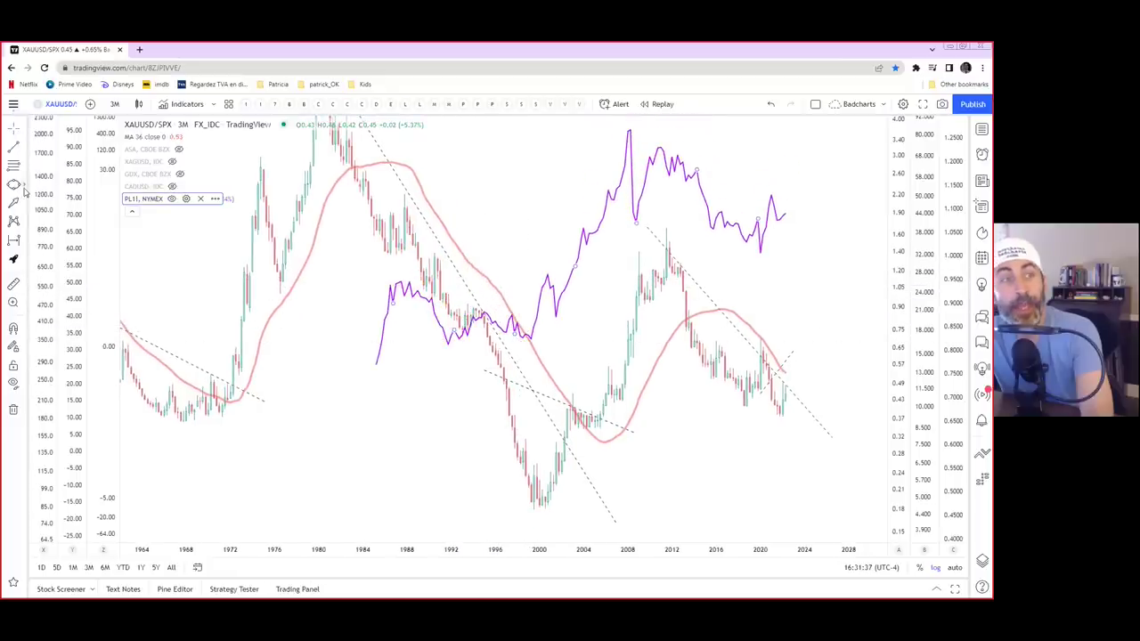
left_click(440, 345)
left_click(545, 340)
left_click(13, 151)
left_click(398, 281)
left_click(547, 325)
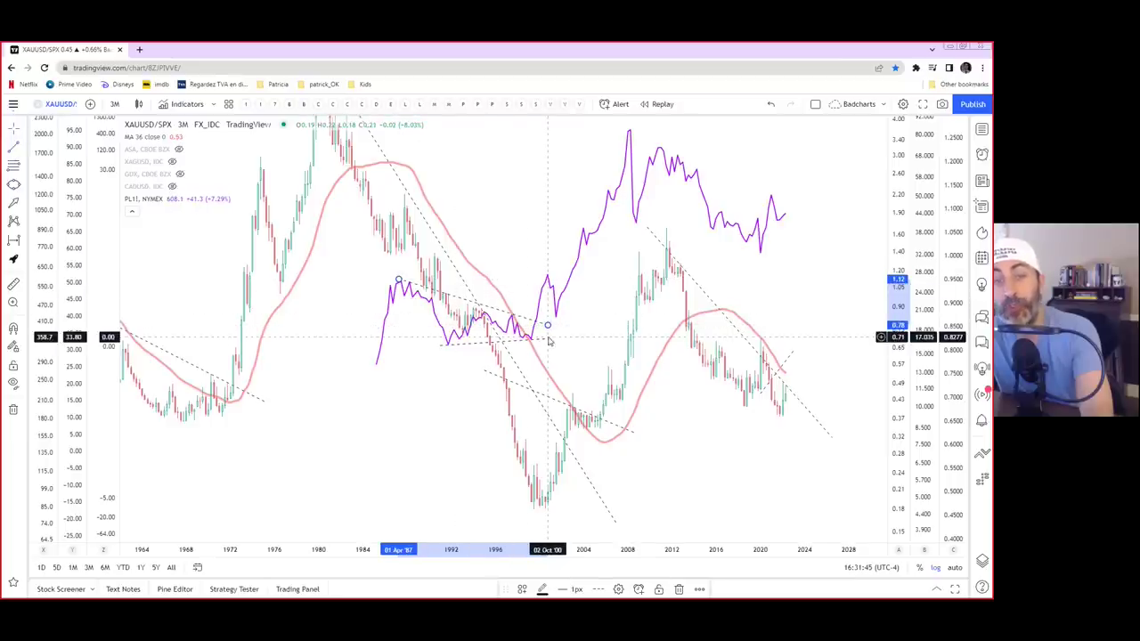
left_click(595, 318)
- Reposition PL1! against XAUUSD/SPX and draw a falling trend line across the PL1! peaks from about April 2007 to April 2013
left_click_drag(562, 300, 537, 458)
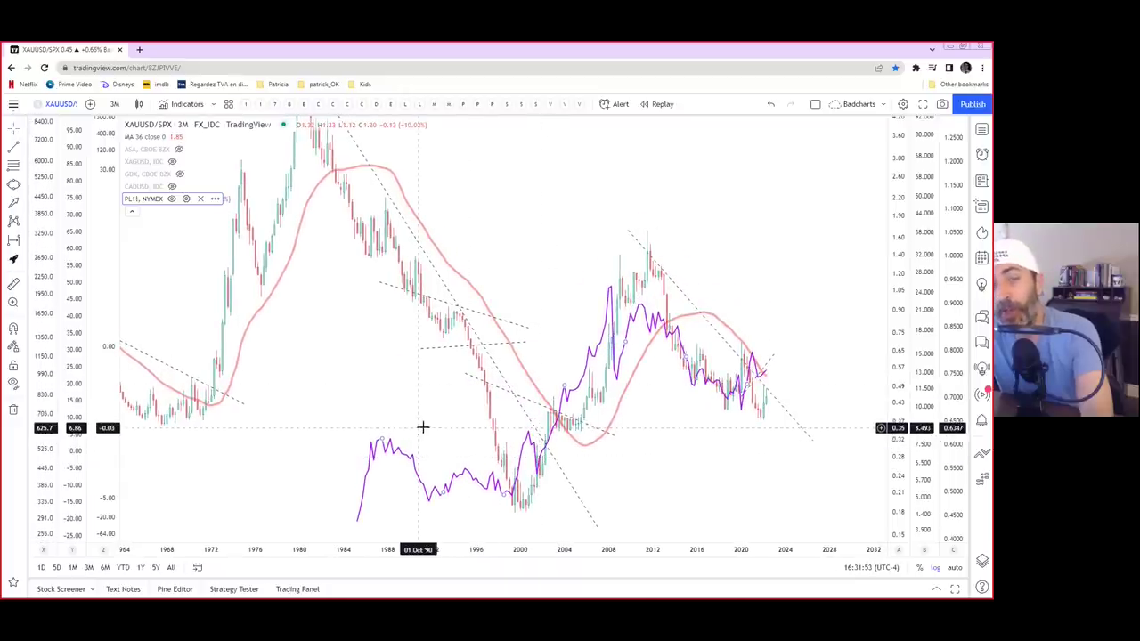
mouse_move(554, 436)
left_mouse_down()
mouse_move(550, 405)
mouse_move(539, 433)
left_mouse_up()
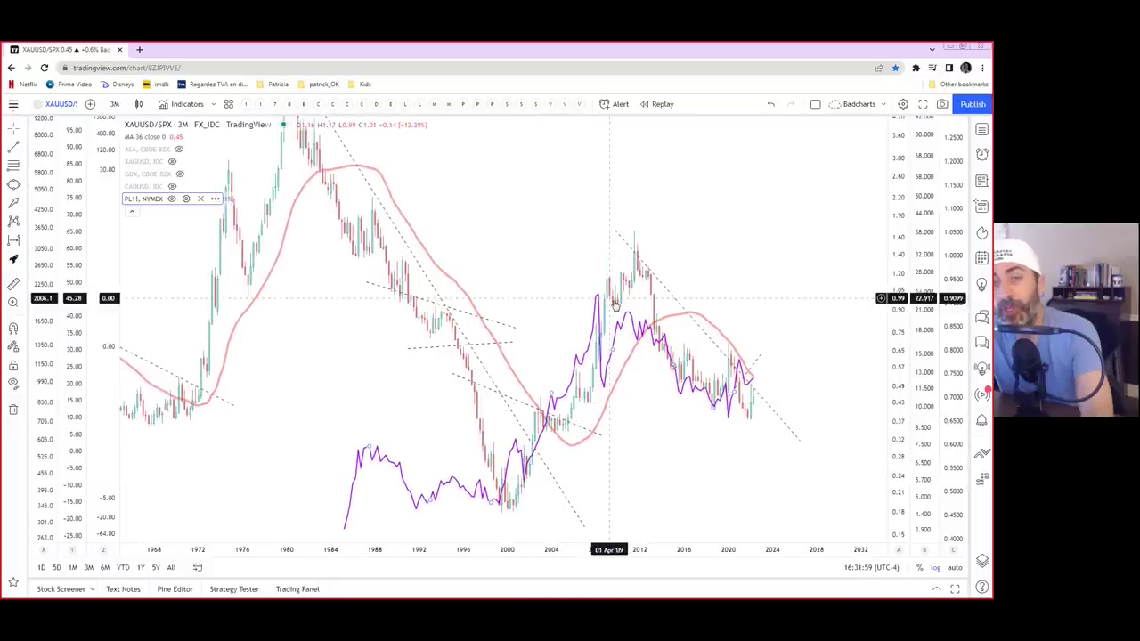
left_click_drag(614, 312, 615, 219)
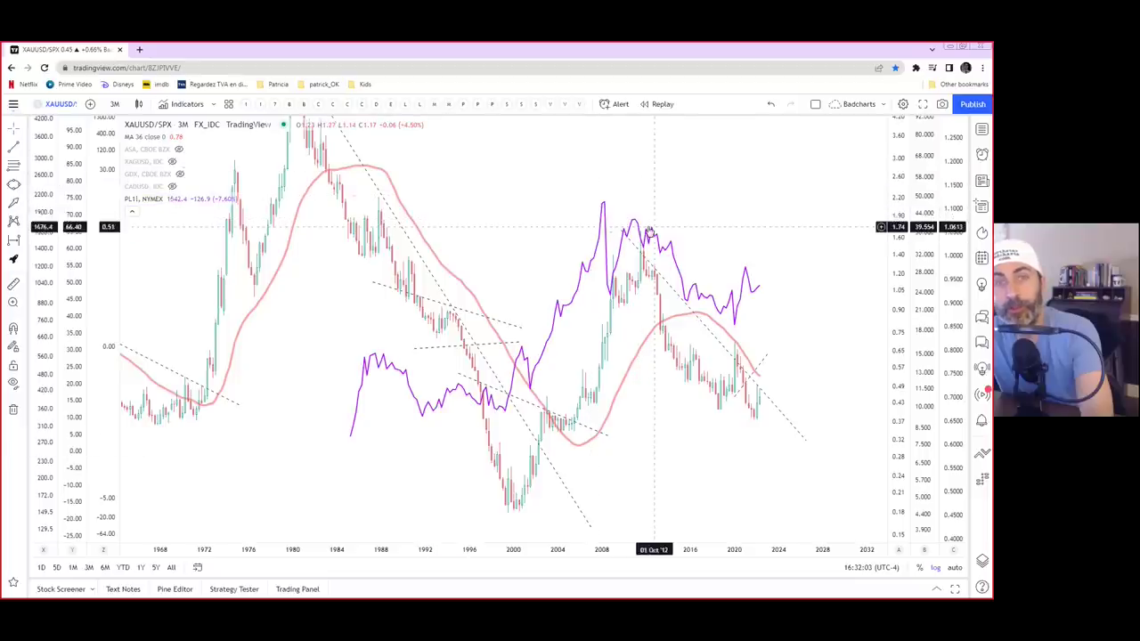
left_click(593, 200)
left_click(660, 232)
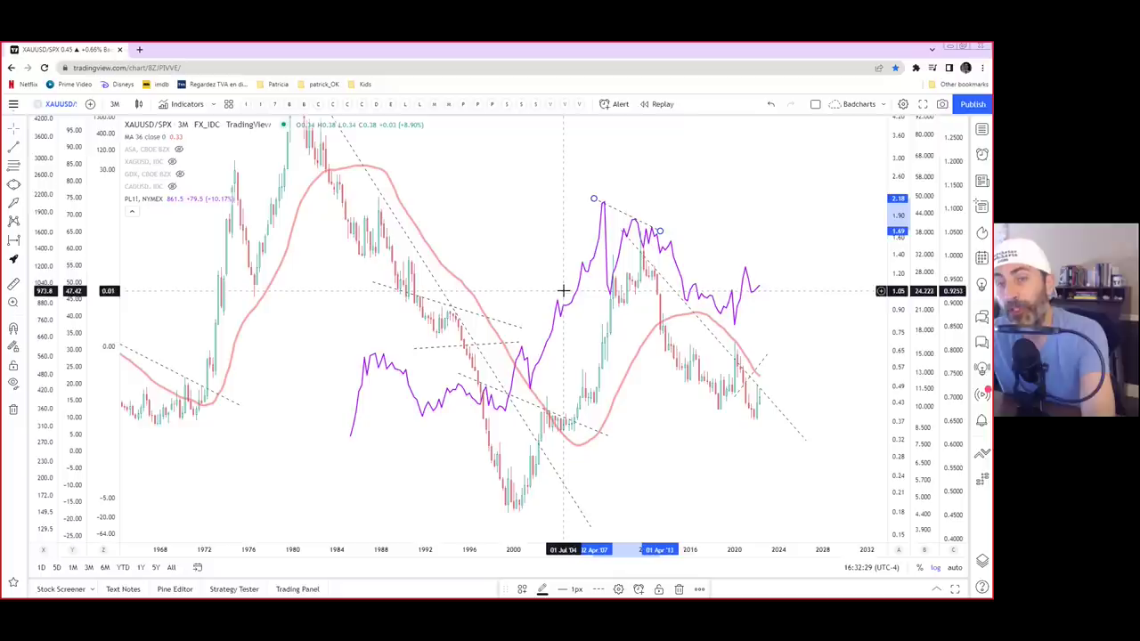
- Draw a rising trend line under PL1! from about April 1999 to October 2014
left_click(14, 147)
left_click(505, 414)
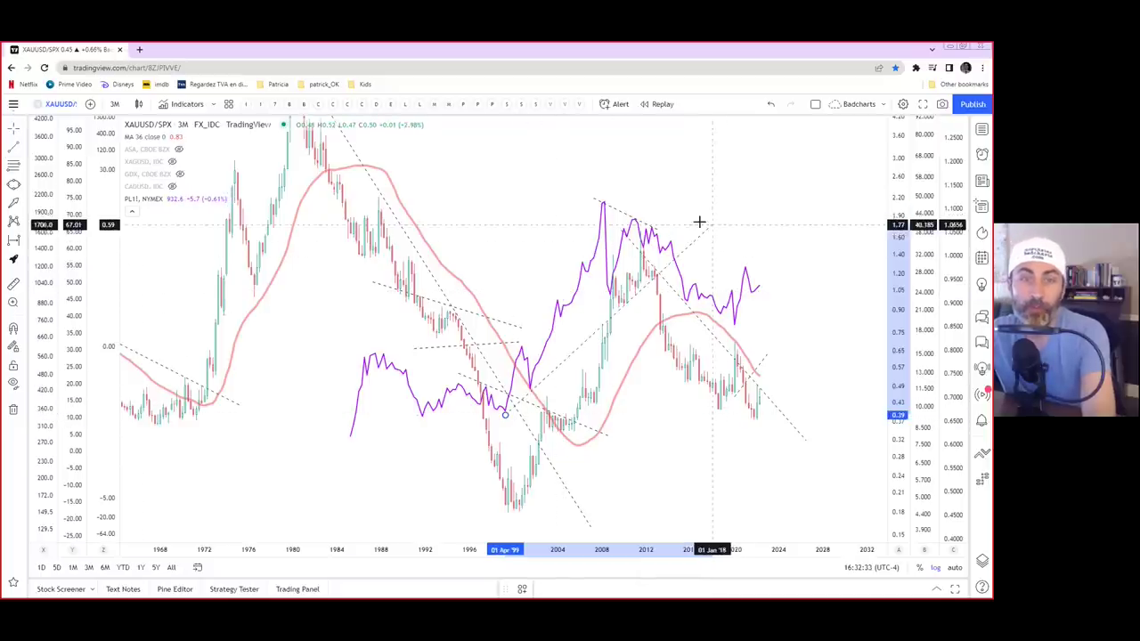
left_click(676, 209)
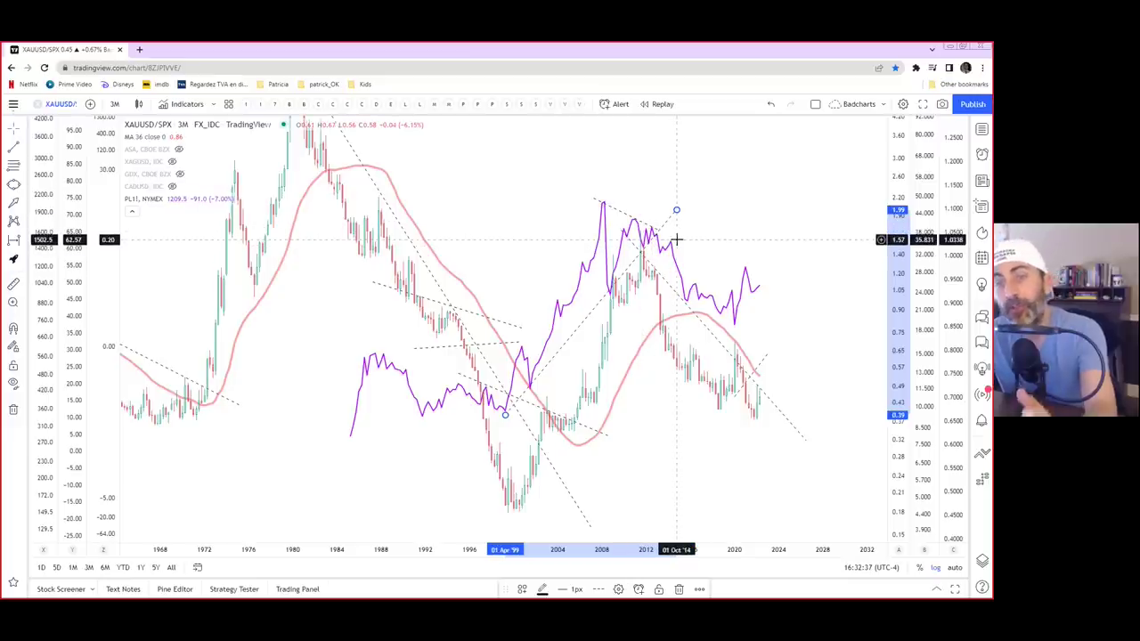
- Hide the PL1! overlay and remove all indicators and drawings from the chart
right_click(753, 226)
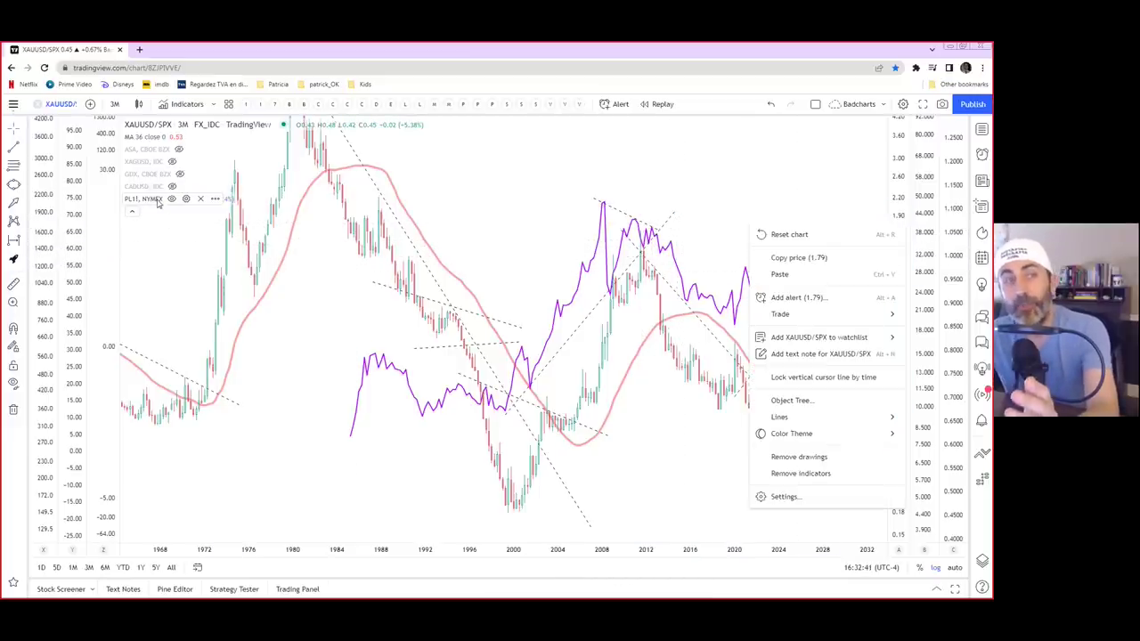
left_click(172, 199)
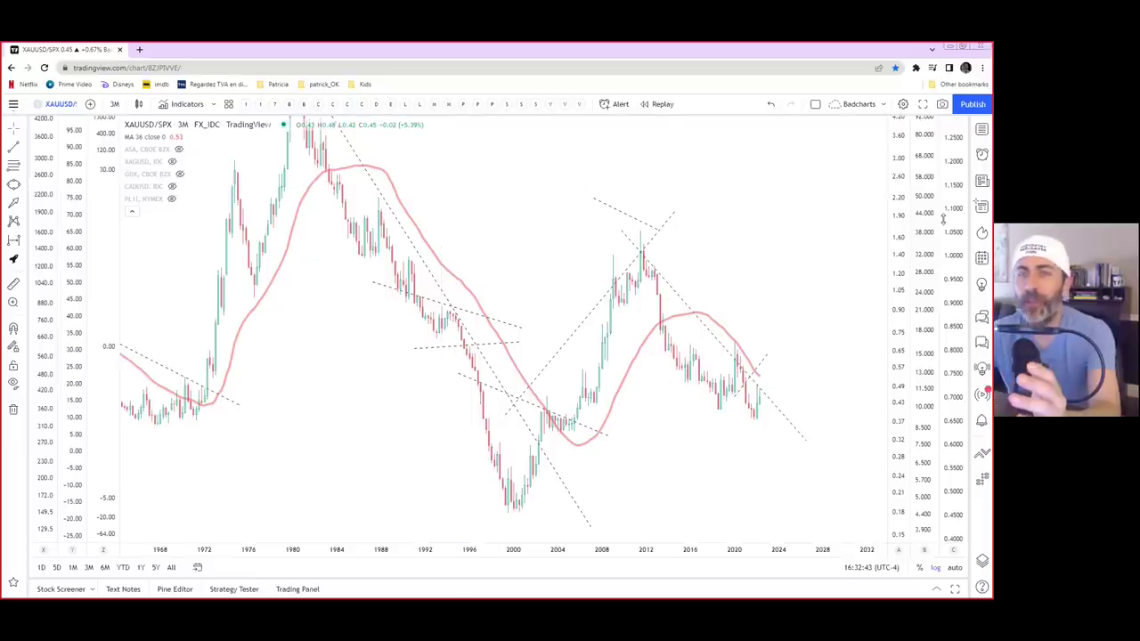
right_click(903, 264)
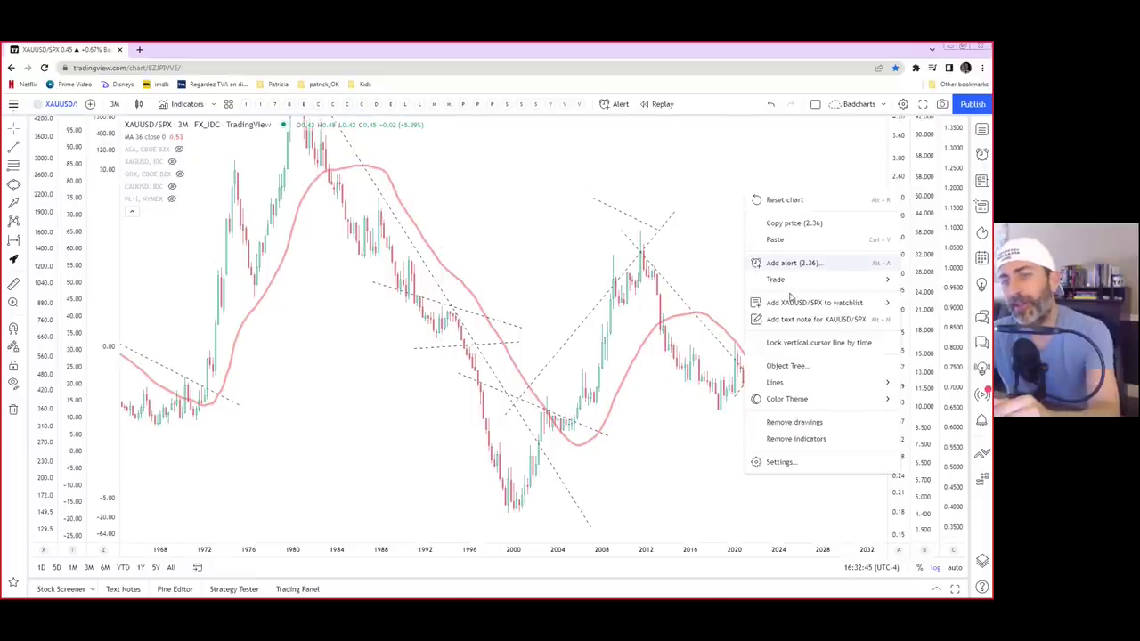
left_click(864, 437)
right_click(781, 274)
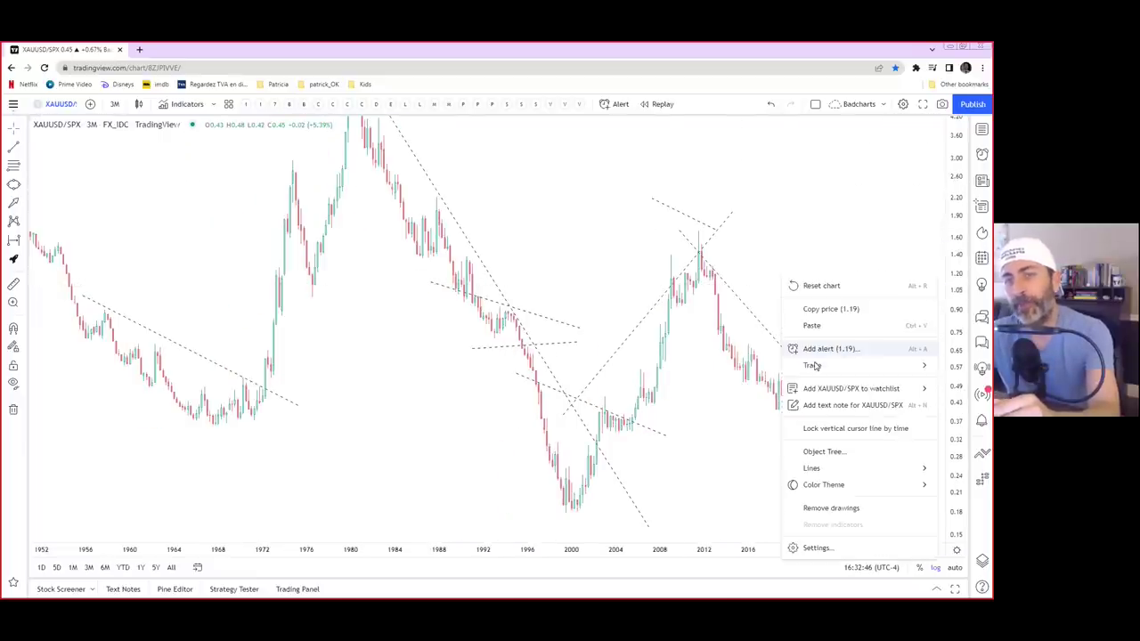
left_click(840, 509)
- Draw a falling trend line along the XAUUSD/SPX decline from about April 1979 to April 2007
left_click_drag(960, 250, 948, 382)
scroll(736, 297, "down", 2)
left_click_drag(752, 196, 742, 210)
scroll(742, 210, "up", 2)
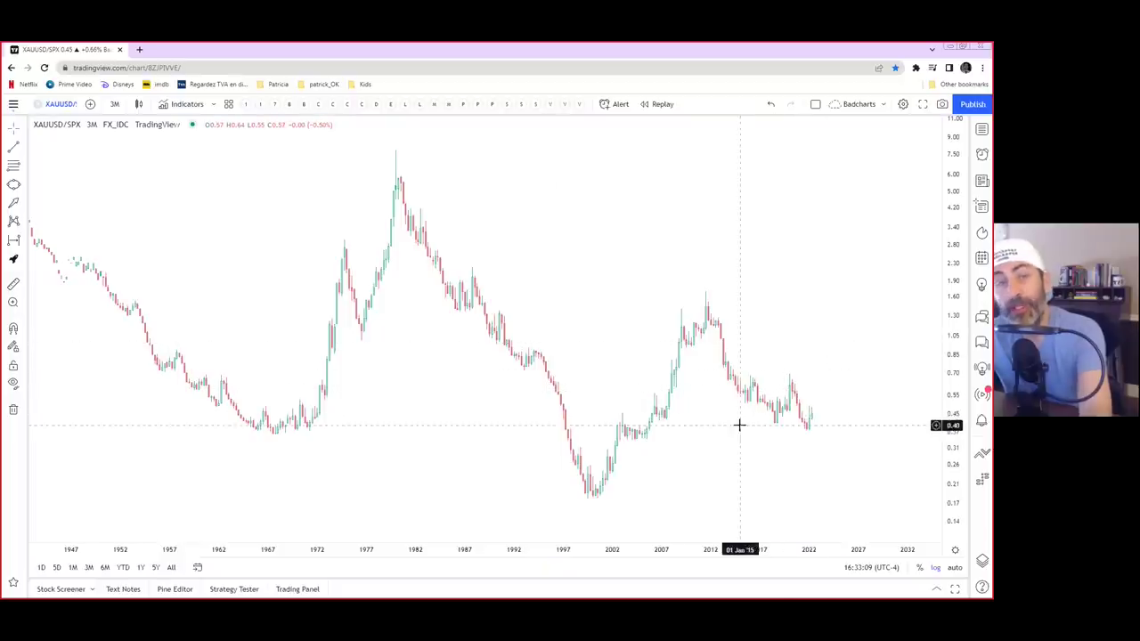
left_click(9, 148)
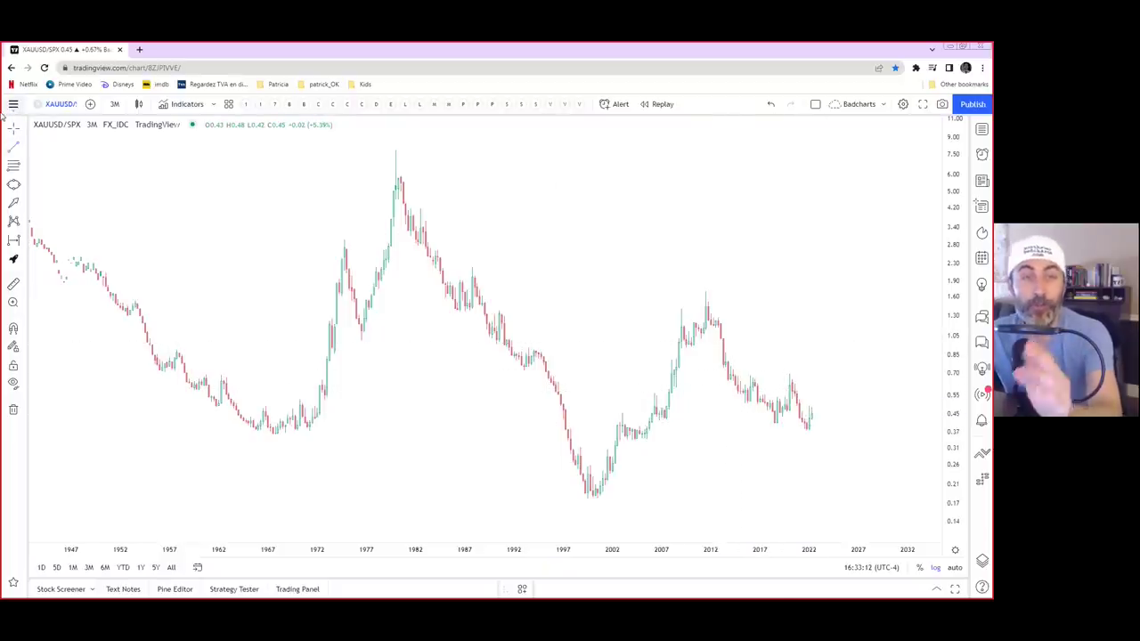
left_click(394, 168)
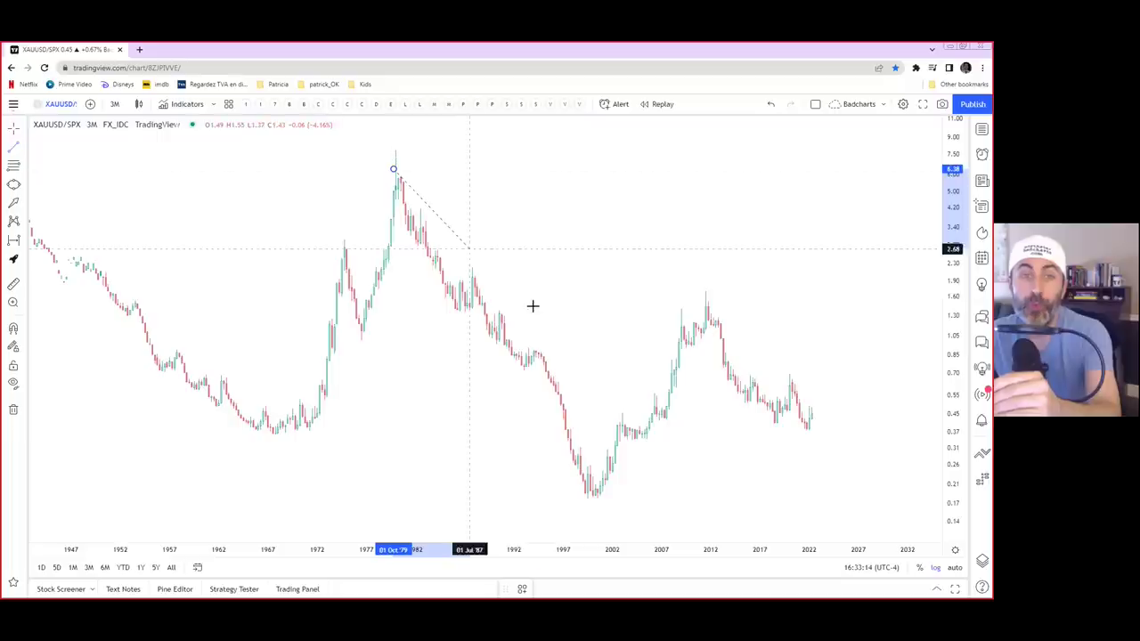
left_click(664, 503)
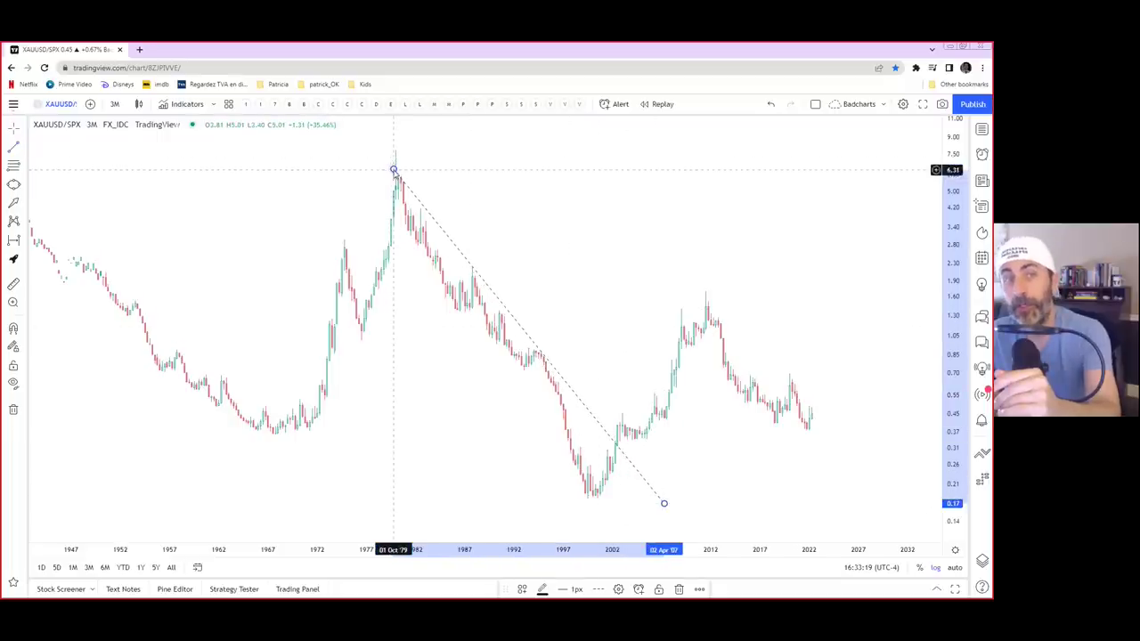
left_click_drag(394, 168, 388, 170)
left_click(389, 169)
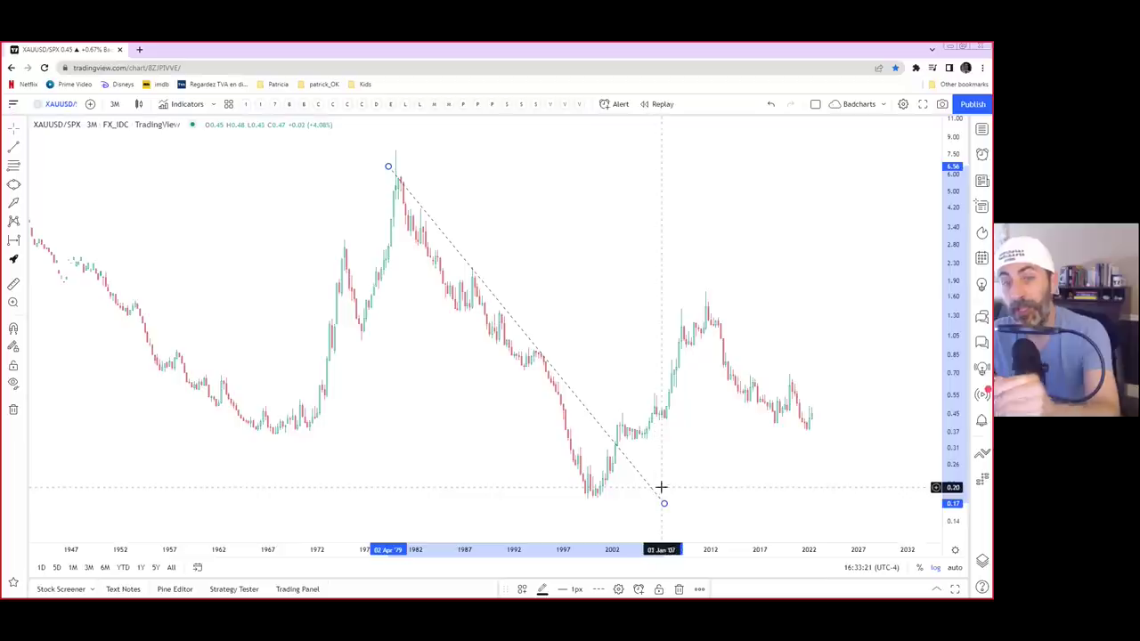
- Draw a short falling trend line over the XAUUSD/SPX consolidation from about October 2001 to October 2006
left_click(620, 434)
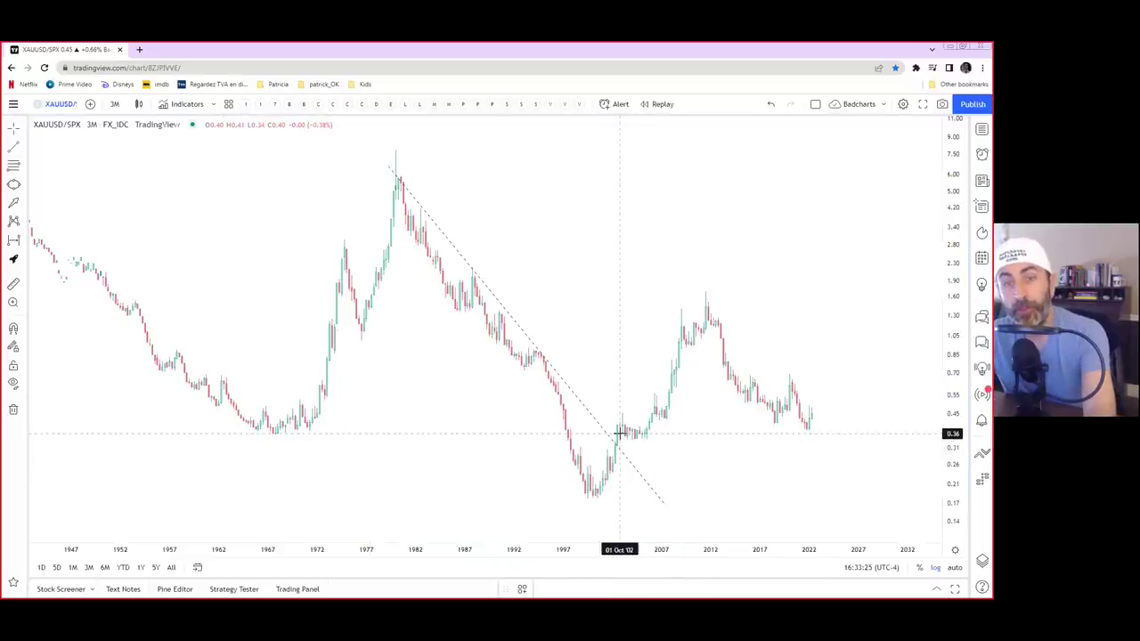
left_click(609, 419)
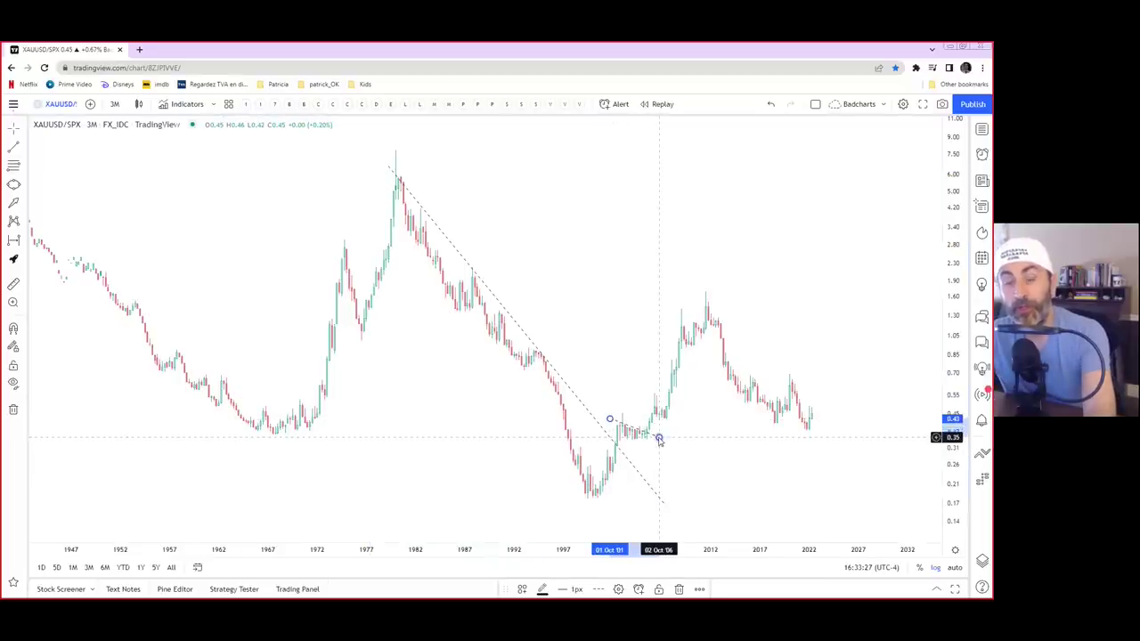
left_click(659, 437)
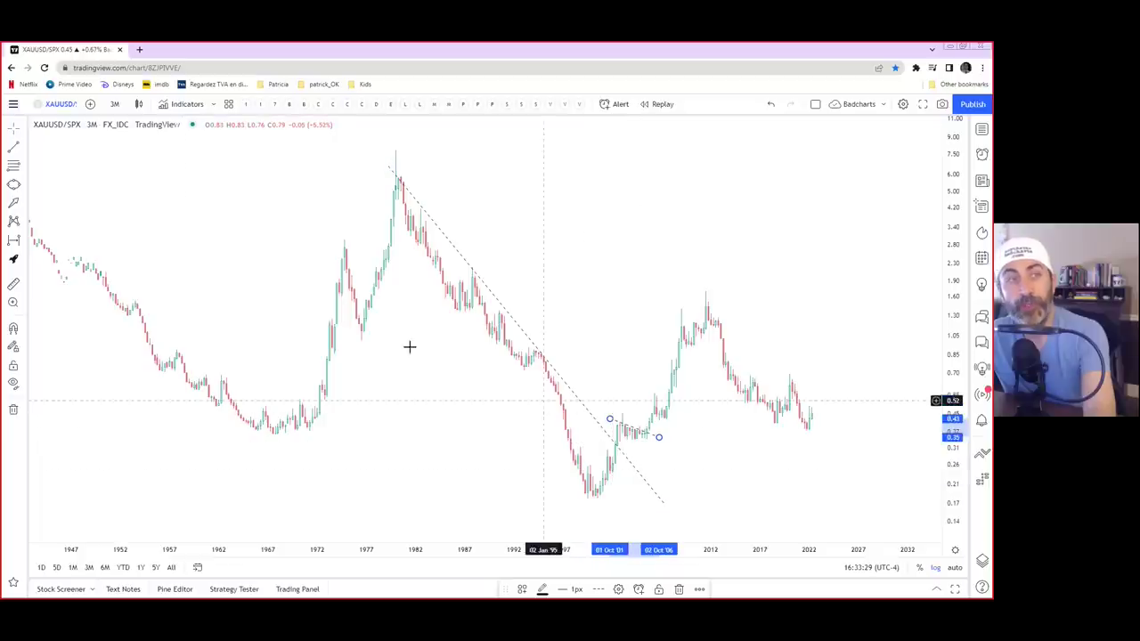
left_click(137, 155)
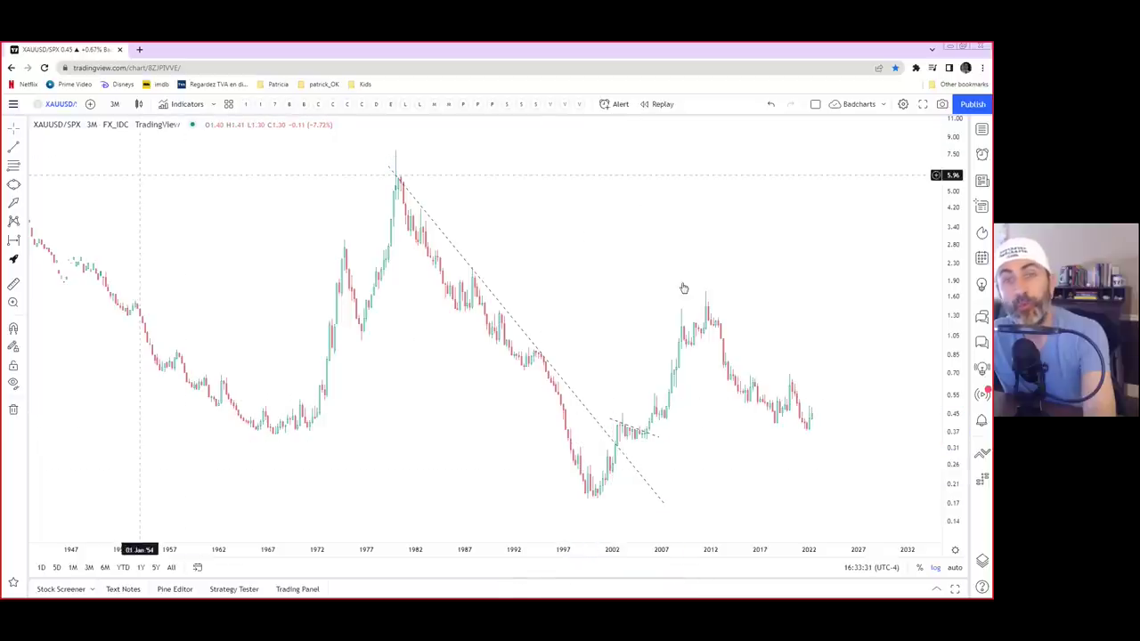
- Draw a falling trend line along the XAUUSD/SPX highs from about April 2010 and adjust its lower end to about April 2029
left_click(882, 462)
left_click_drag(693, 304, 694, 298)
left_click(685, 255)
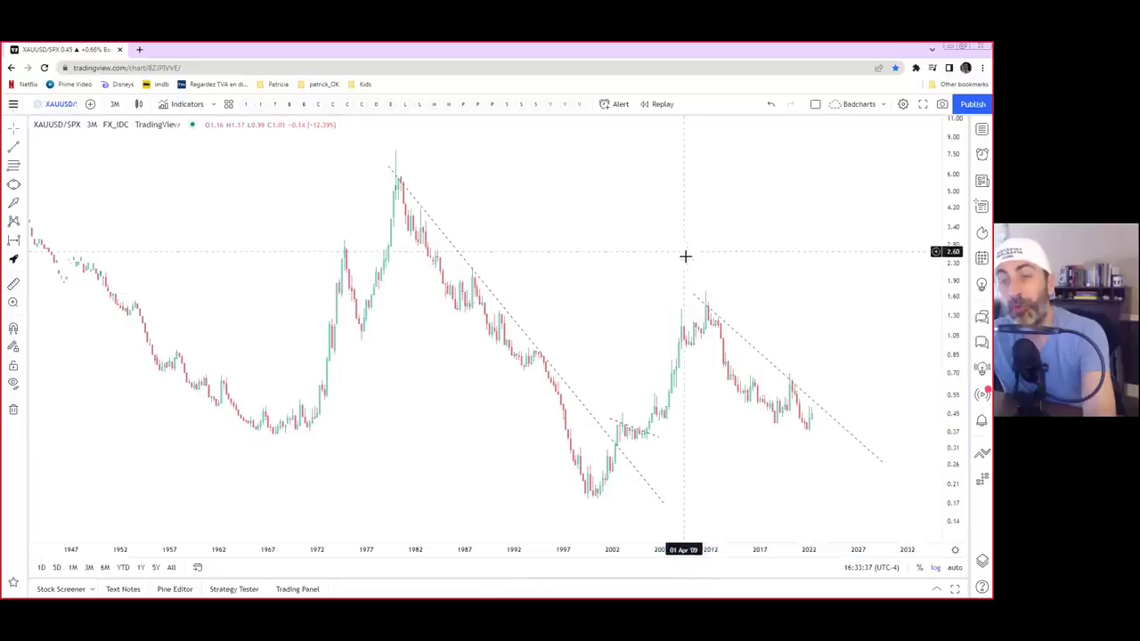
left_click(879, 466)
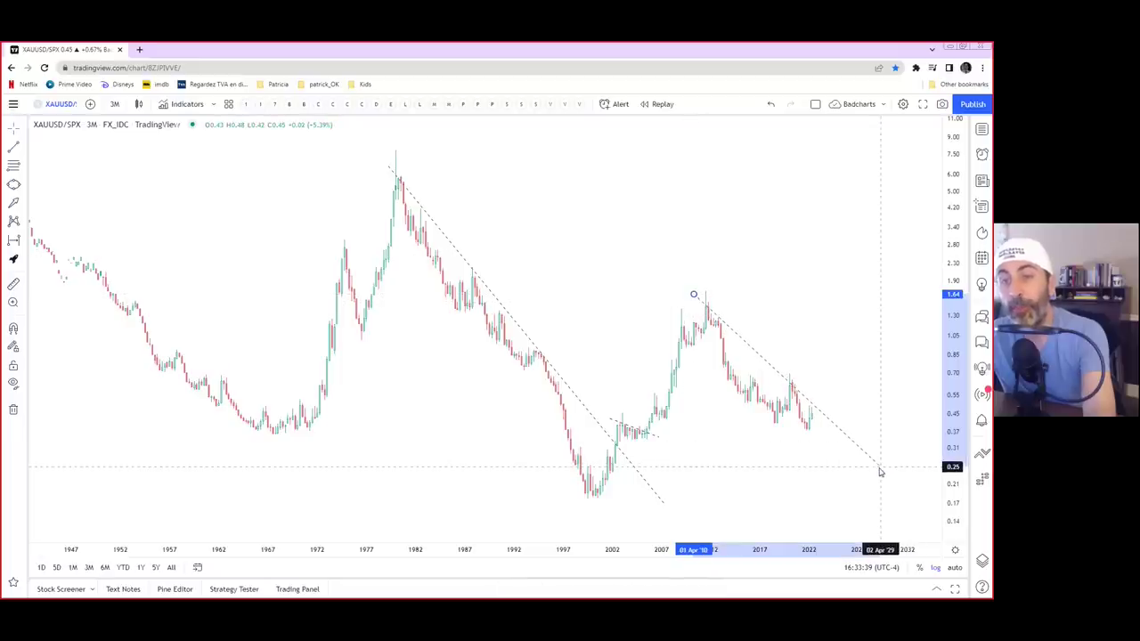
left_click(838, 422)
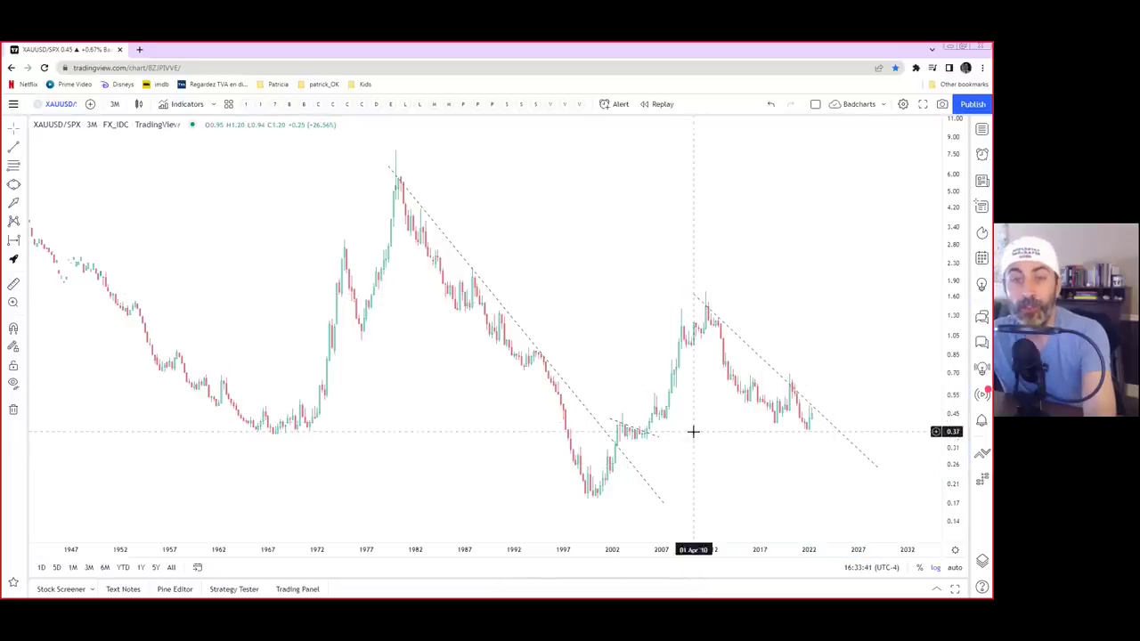
scroll(683, 371, "up", 2)
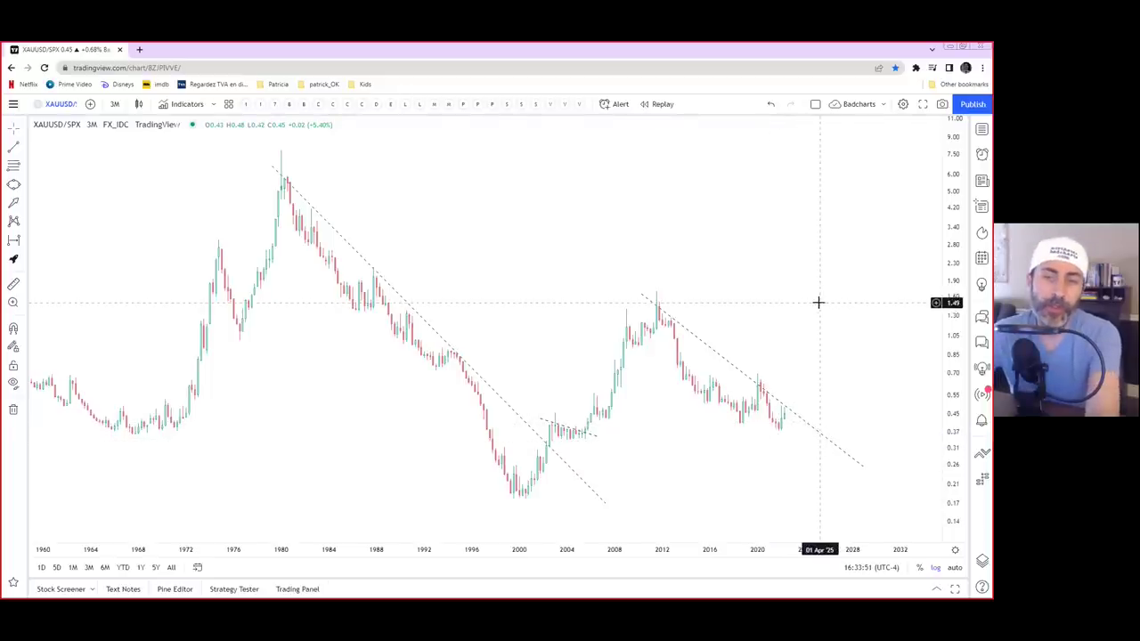
right_click(633, 259)
left_click(435, 235)
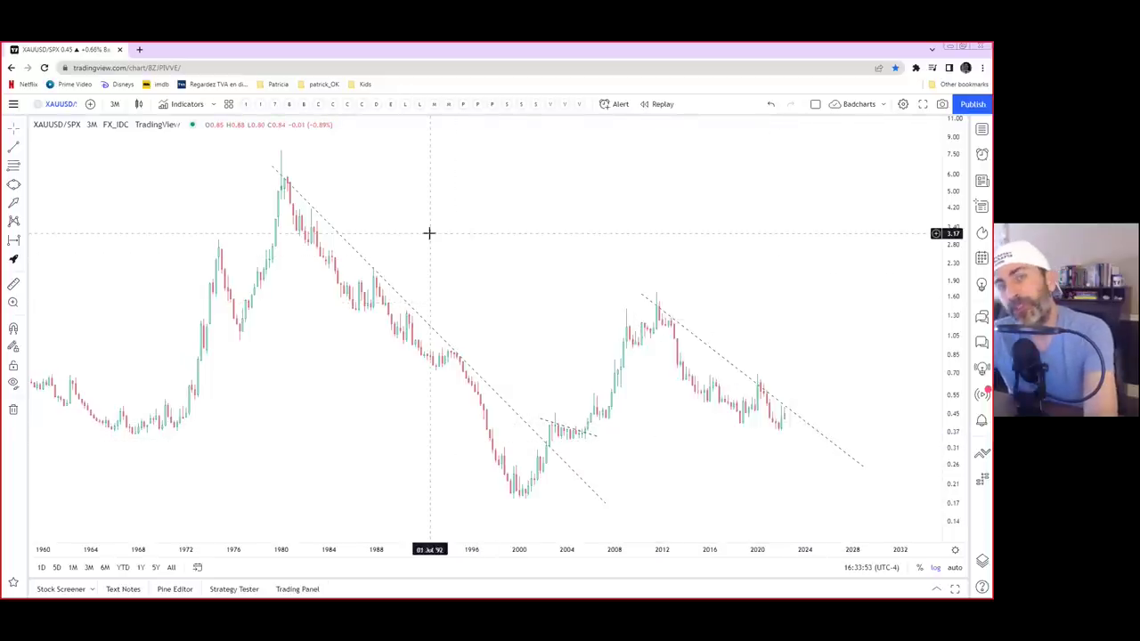
left_click_drag(427, 234, 525, 240)
- Try loading the IDC CADGBP symbol as the main chart, and undo the change to return to XAUUSD/SPX
left_click(67, 105)
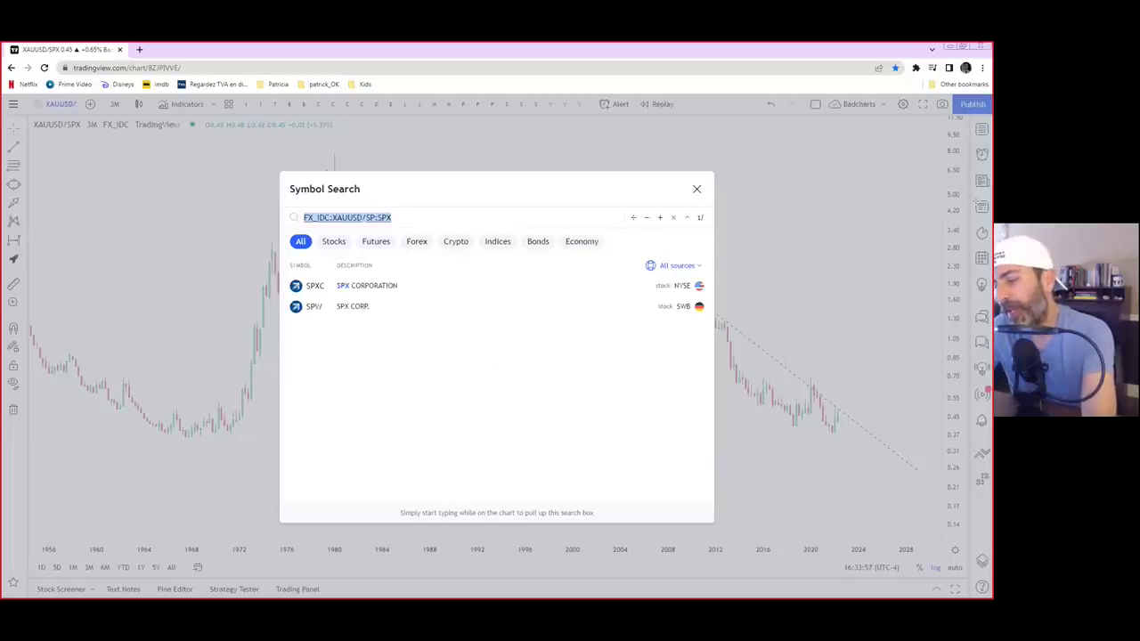
type("CADGBP")
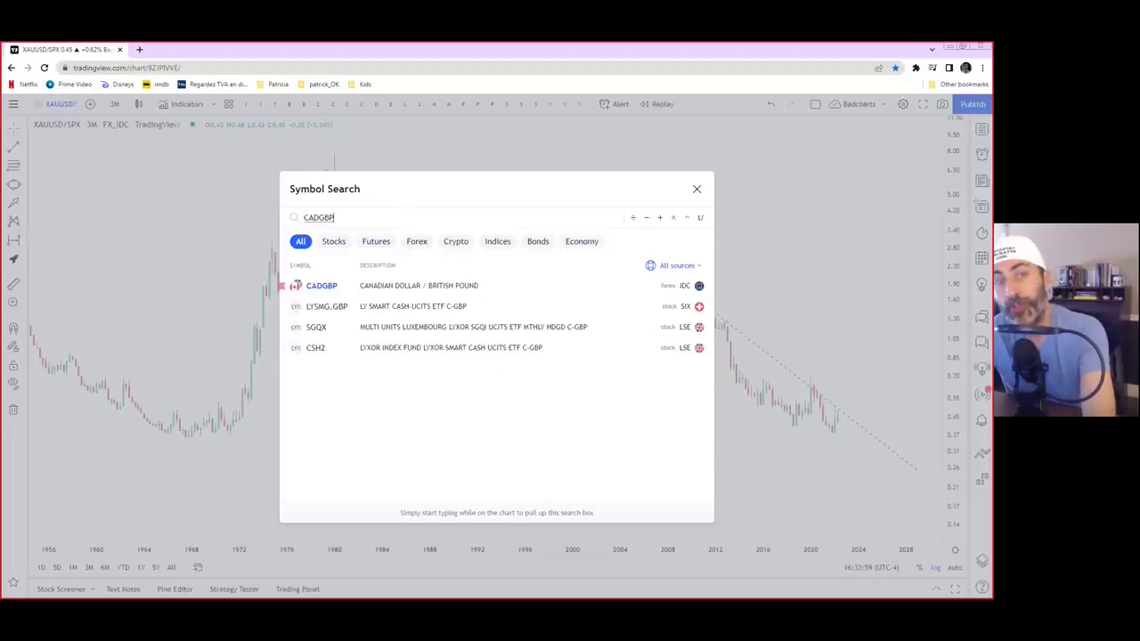
left_click(475, 285)
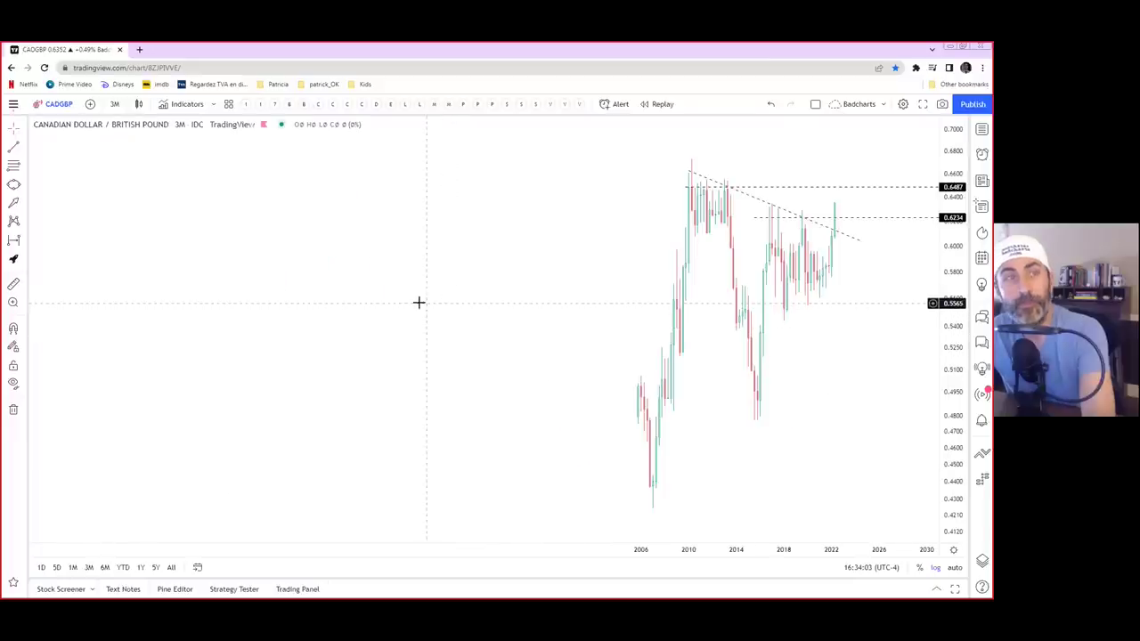
key("ctrl+z")
- Add the IDC CADGBP symbol as a comparison on a new price scale over XAUUSD/SPX
left_click(93, 105)
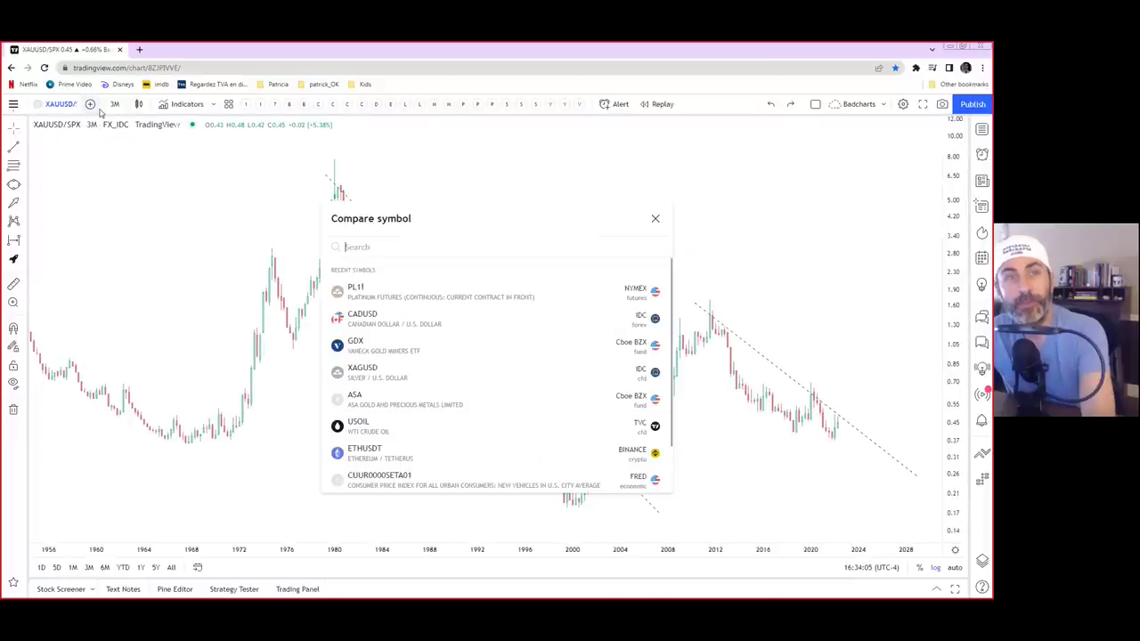
type("CADGBP")
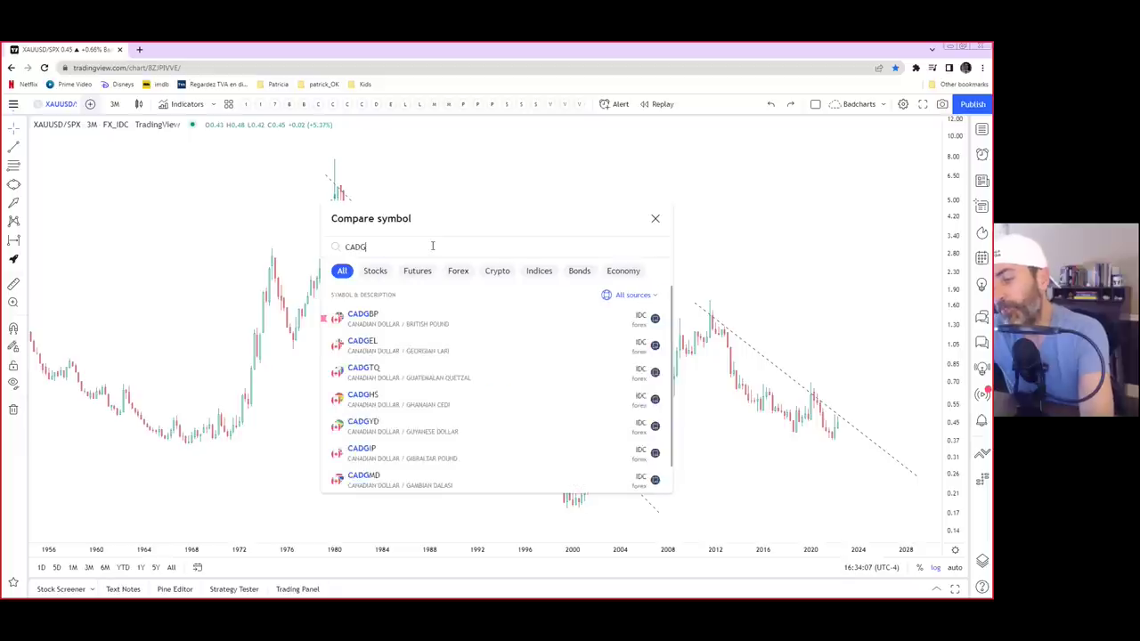
mouse_move(596, 329)
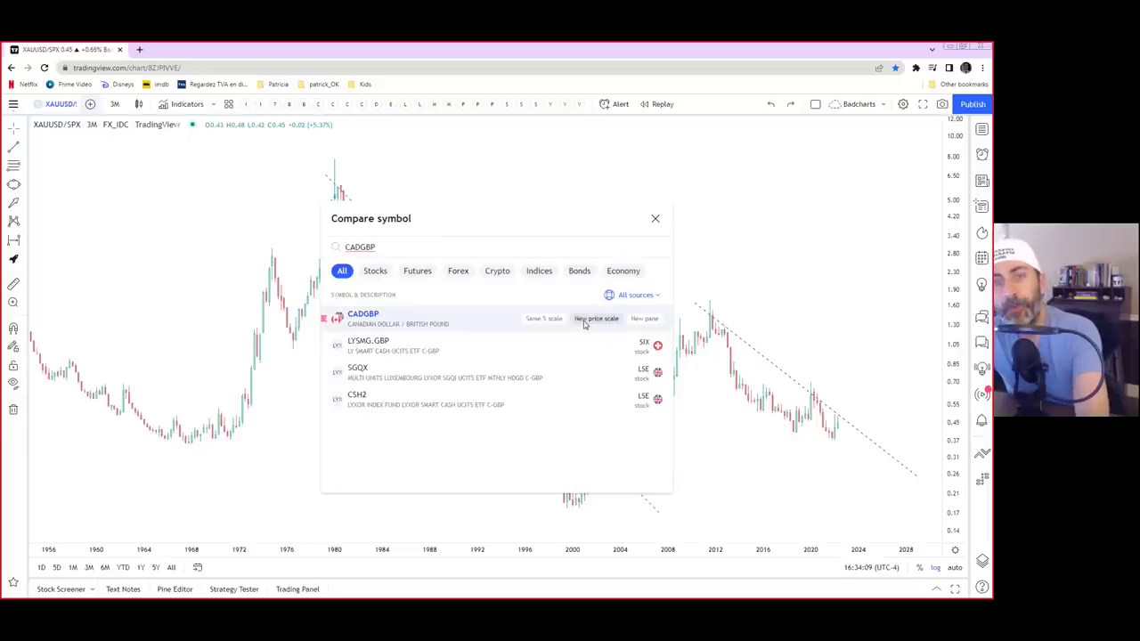
left_click(596, 318)
left_click(655, 218)
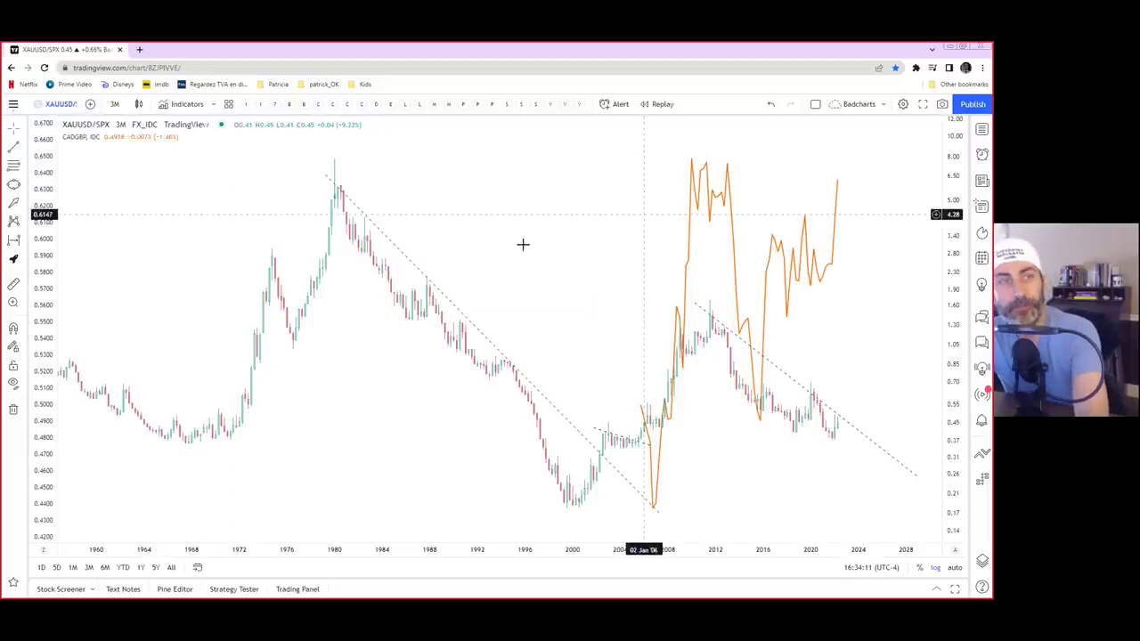
- Compress the CADGBP price scale and reposition its line above the XAUUSD/SPX candles
left_click_drag(47, 207, 49, 490)
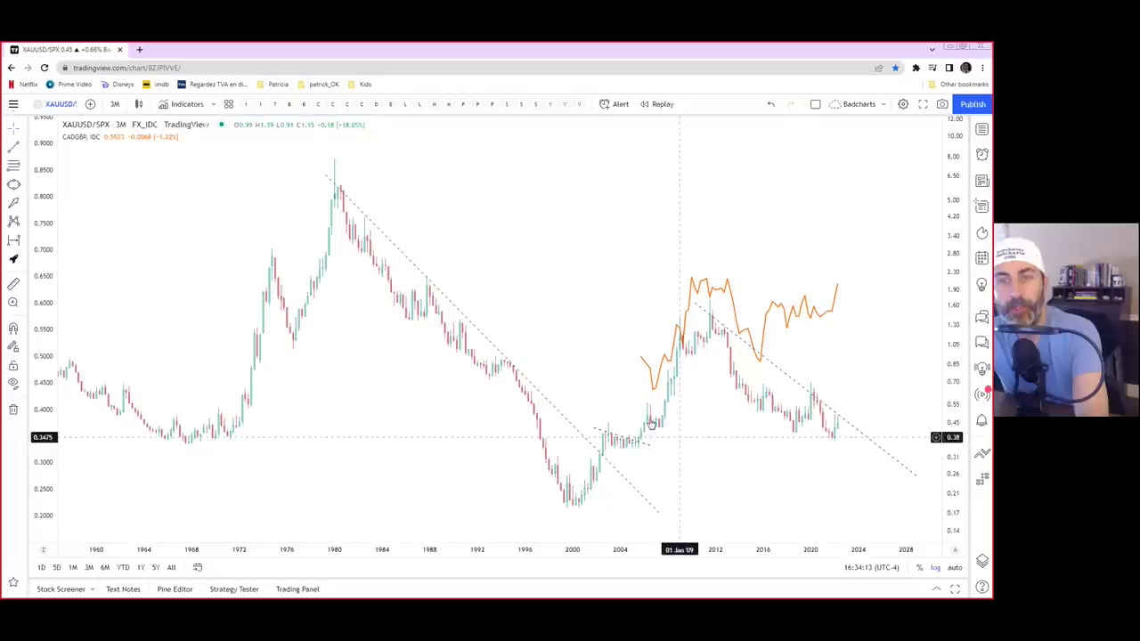
left_click_drag(760, 363, 754, 413)
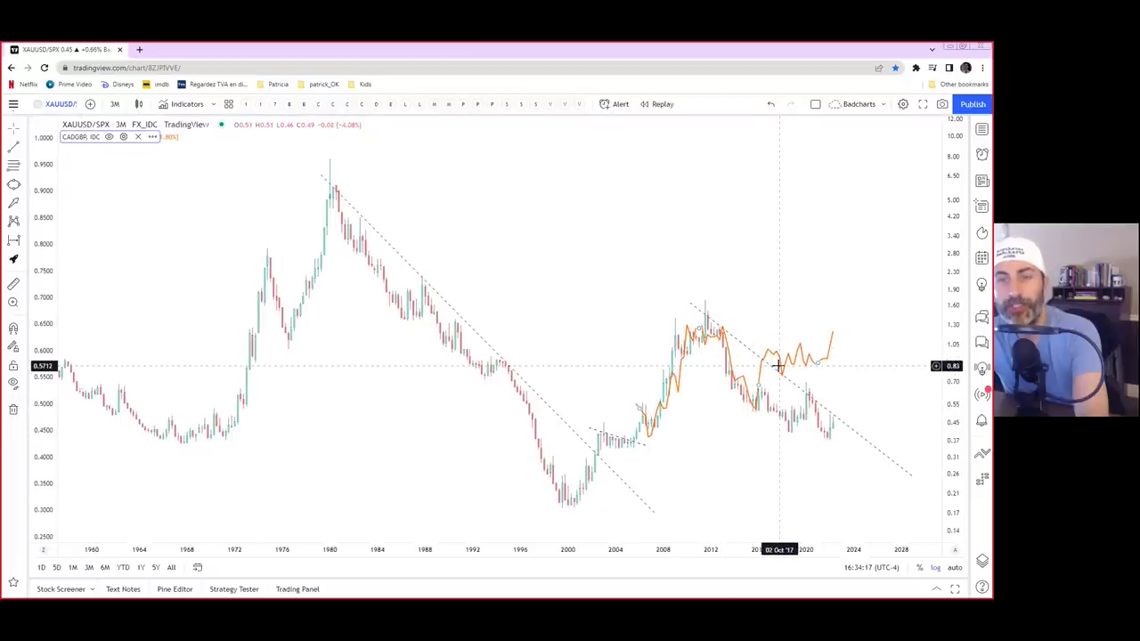
left_click_drag(776, 373, 787, 246)
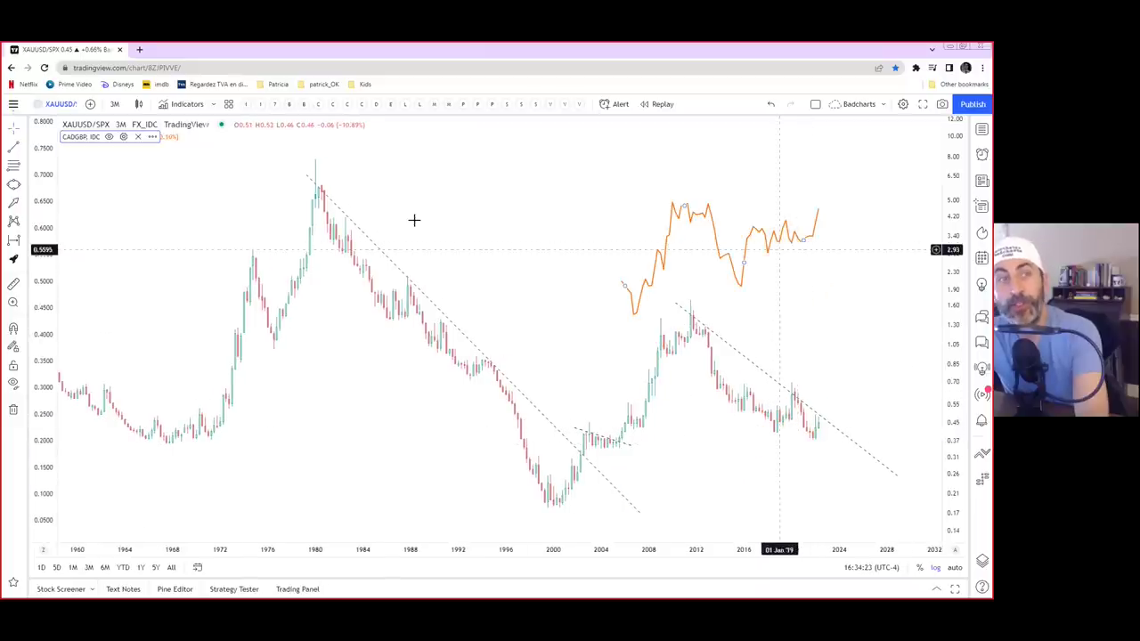
- Change the CADGBP comparison's style to hollow candles
left_click(123, 137)
left_click(414, 257)
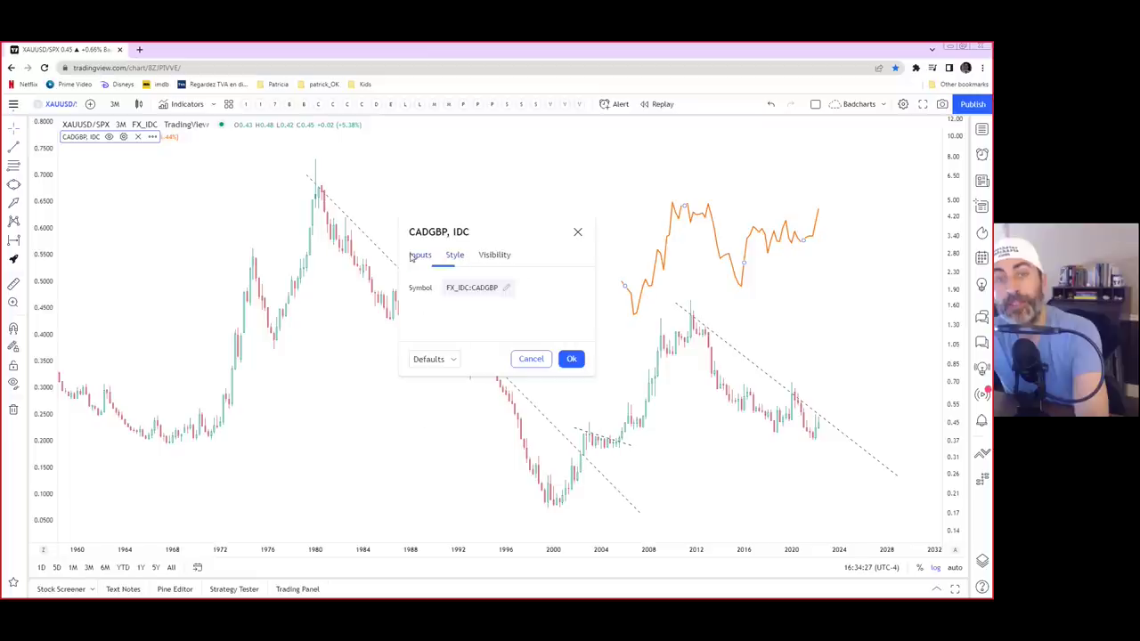
left_click(457, 257)
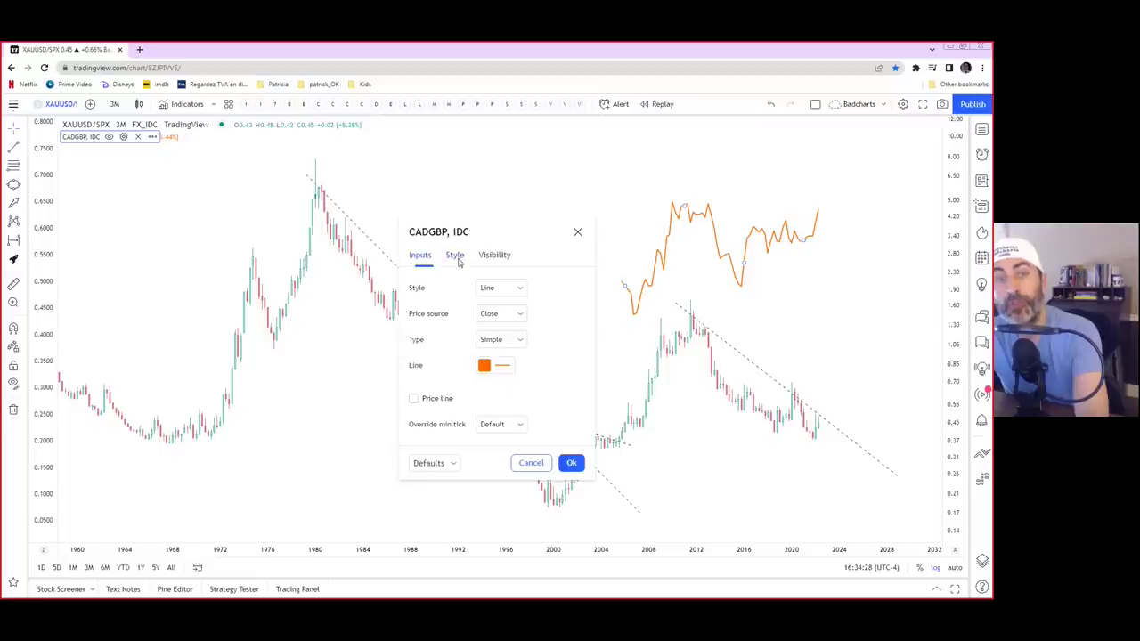
left_click(495, 315)
left_click(493, 289)
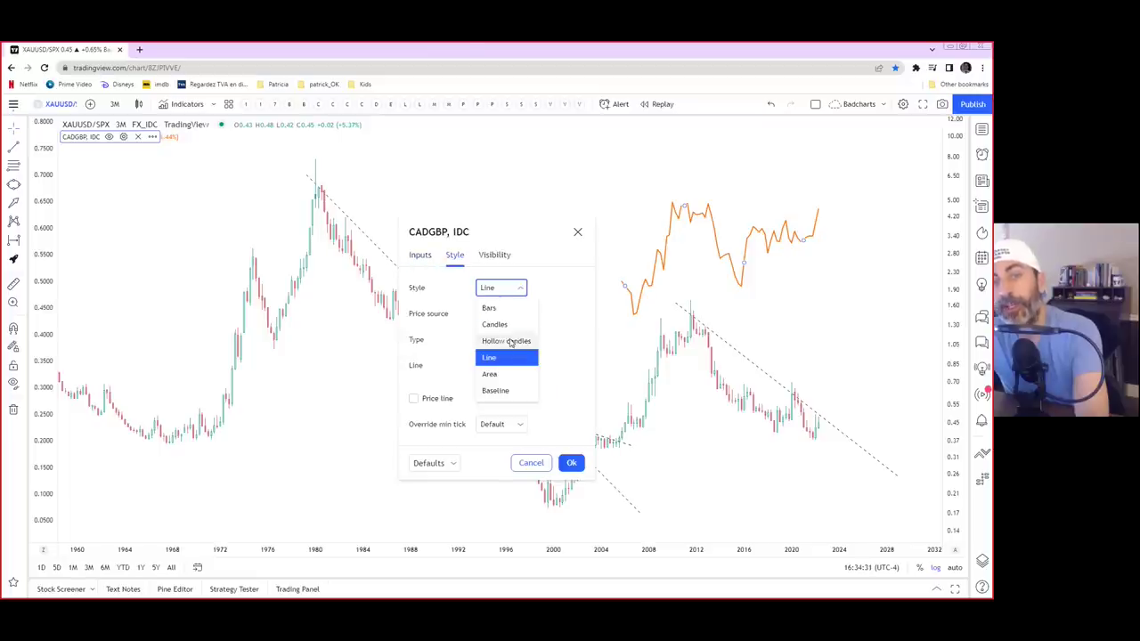
left_click(511, 343)
- Draw a slightly falling trend line across the CADGBP highs from about January 2009 to October 2023, adjusting both ends
scroll(740, 295, "up", 4)
left_click(13, 149)
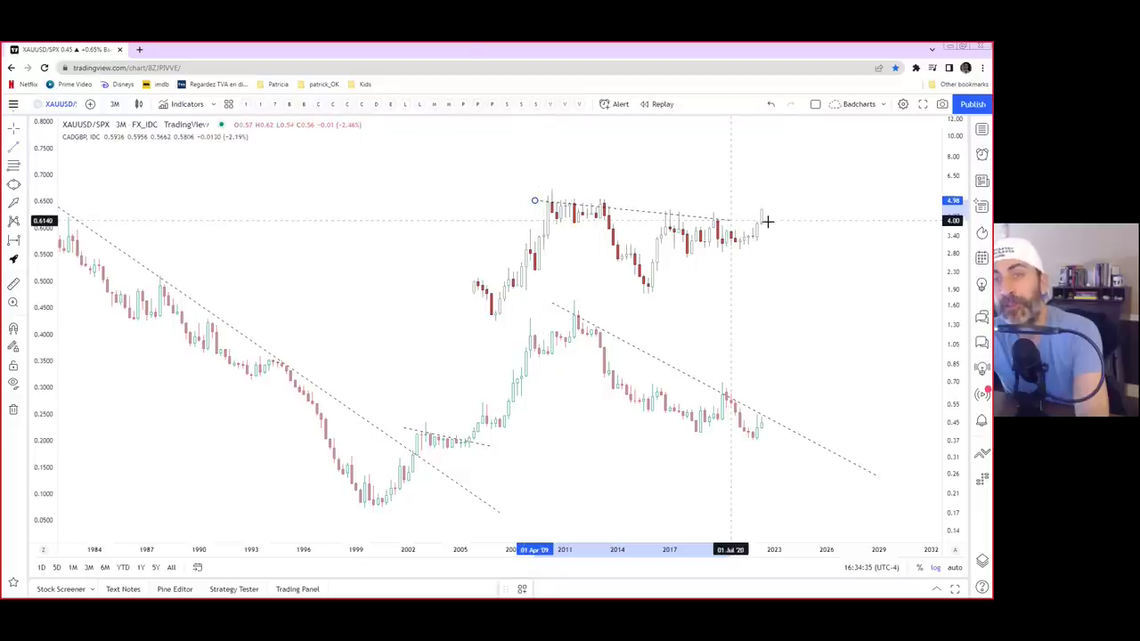
left_click_drag(784, 223, 787, 220)
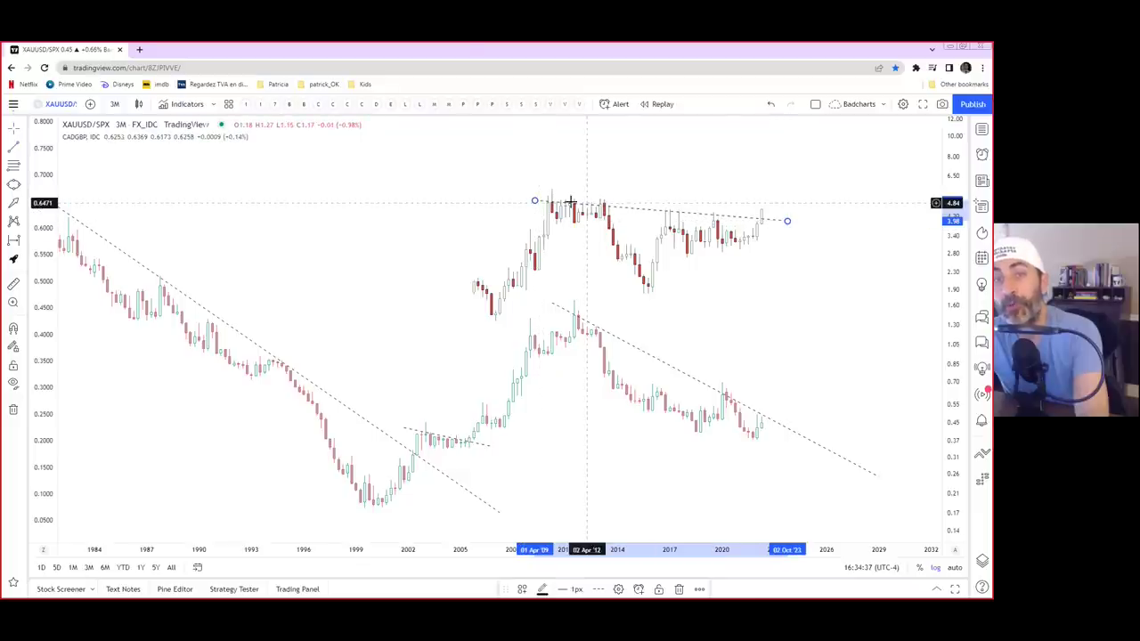
left_click_drag(535, 201, 531, 208)
left_click_drag(787, 221, 787, 216)
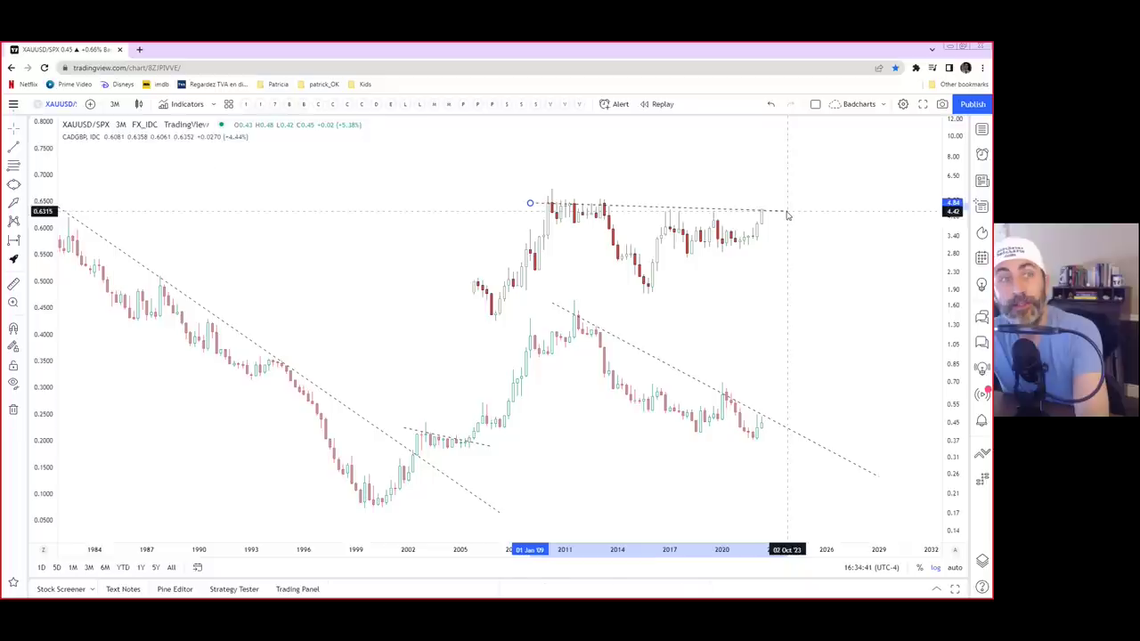
left_click(787, 214)
- Draw a steeper falling trend line along the CADGBP highs from about October 2012 to October 2023
left_click(24, 153)
left_click(24, 153)
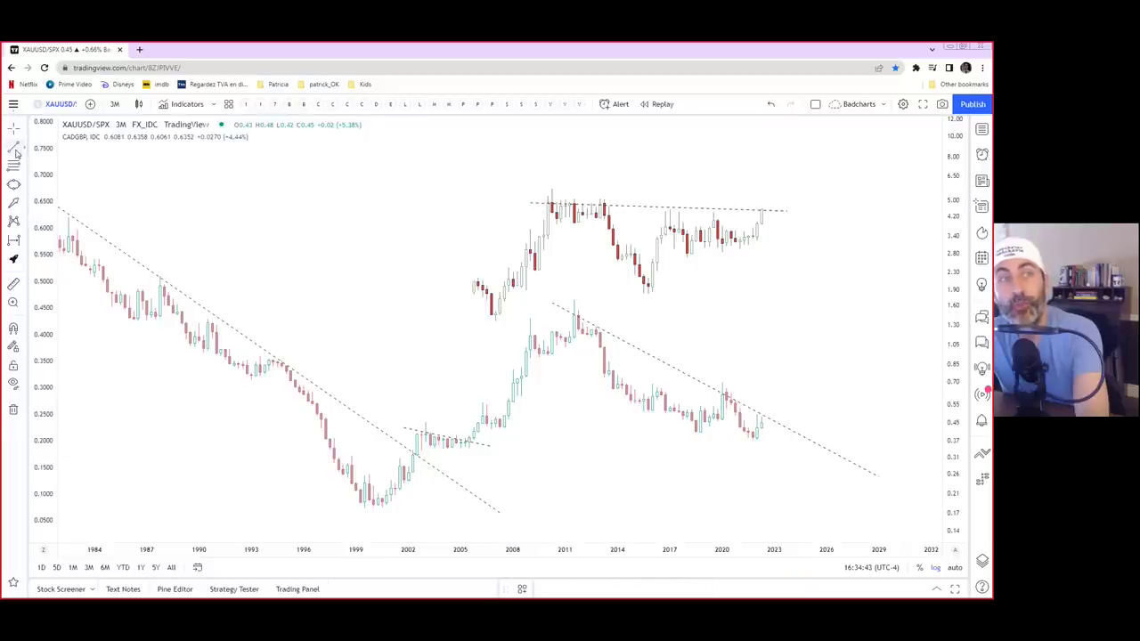
left_click(24, 153)
left_click(594, 202)
left_click(788, 233)
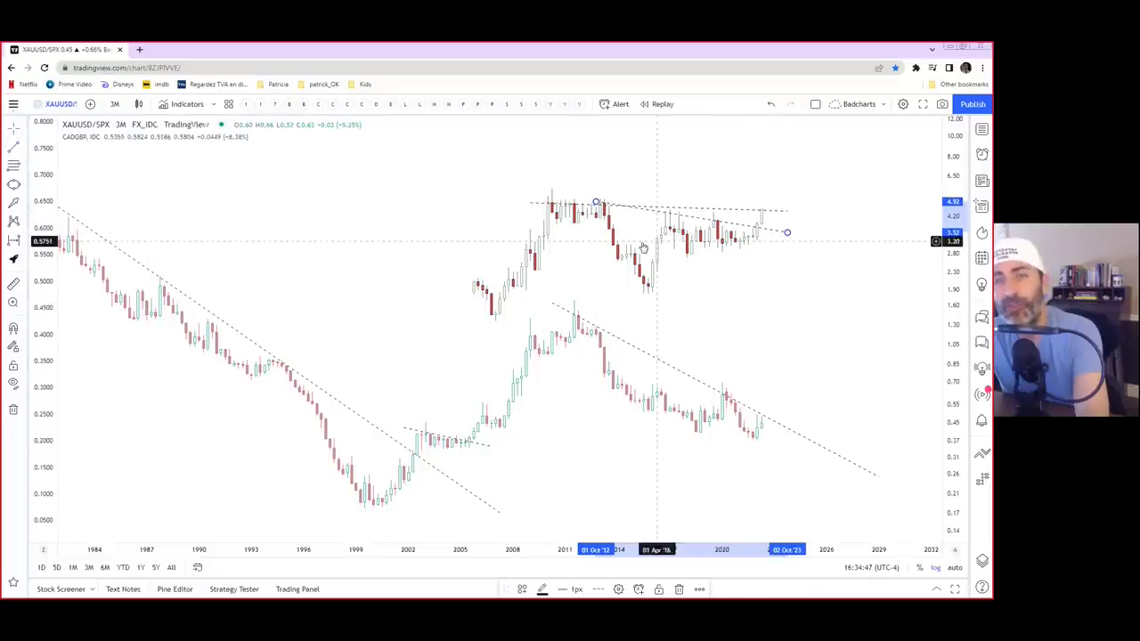
left_click(739, 236)
mouse_move(740, 238)
left_mouse_down()
mouse_move(740, 365)
mouse_move(751, 248)
left_mouse_up()
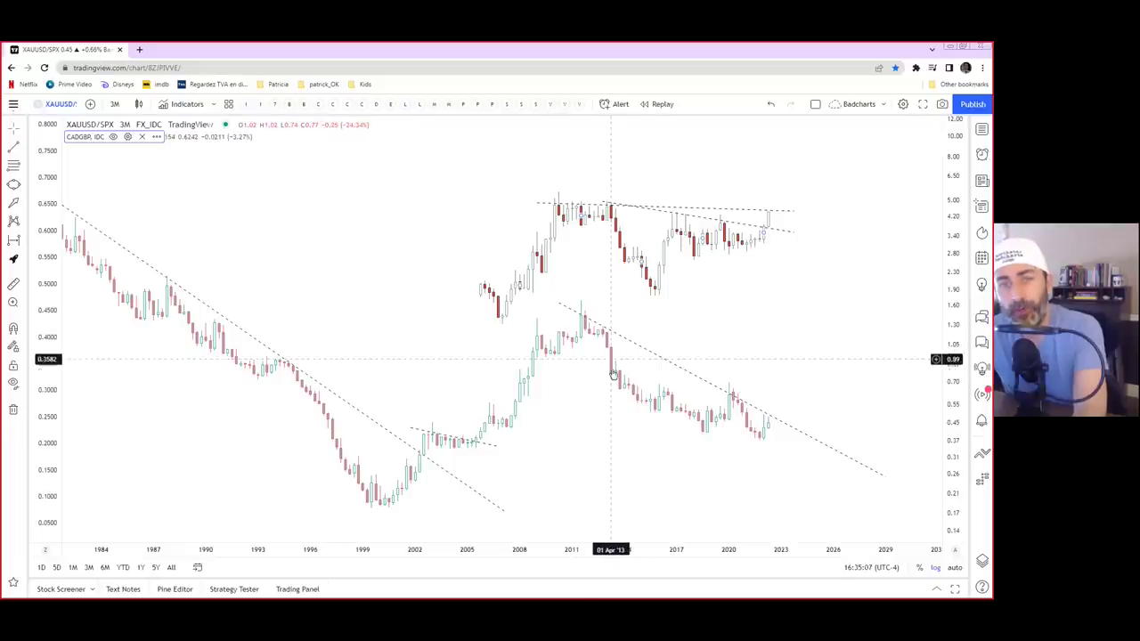
- Try loading the IDC AUDNZD symbol as the main chart, and undo the change to return to XAUUSD/SPX
left_click(57, 104)
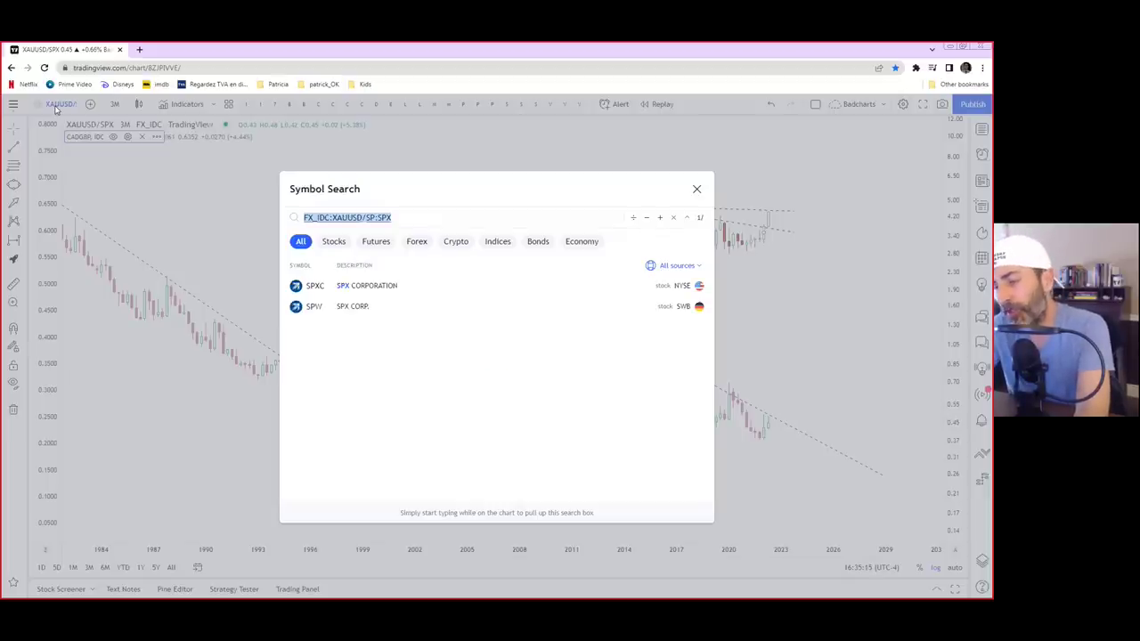
type("AUDNZD")
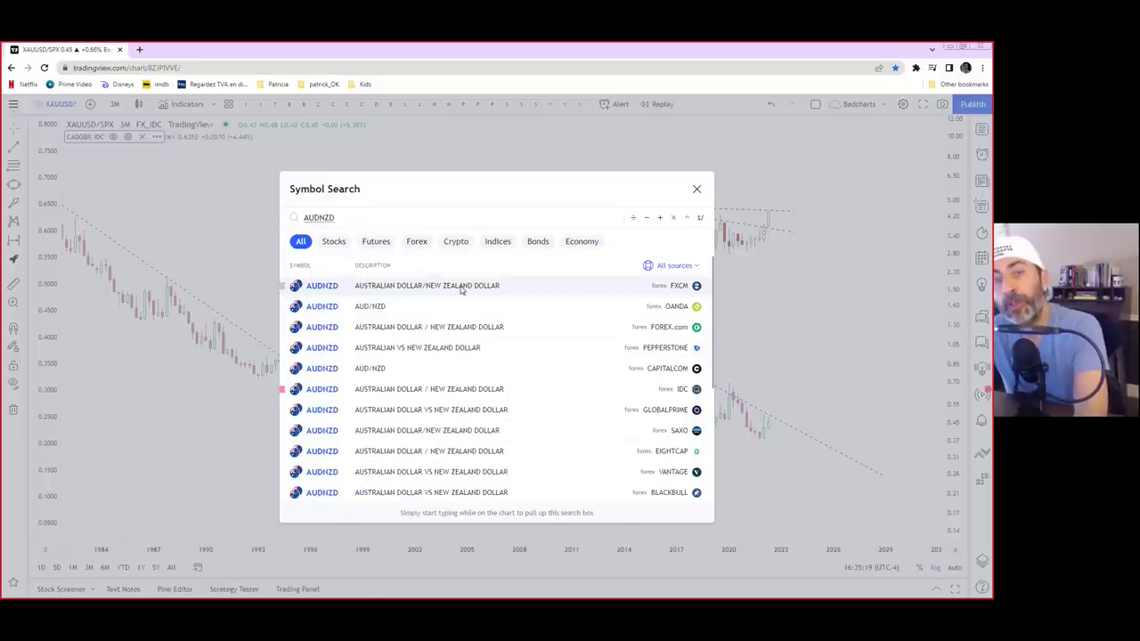
left_click(492, 394)
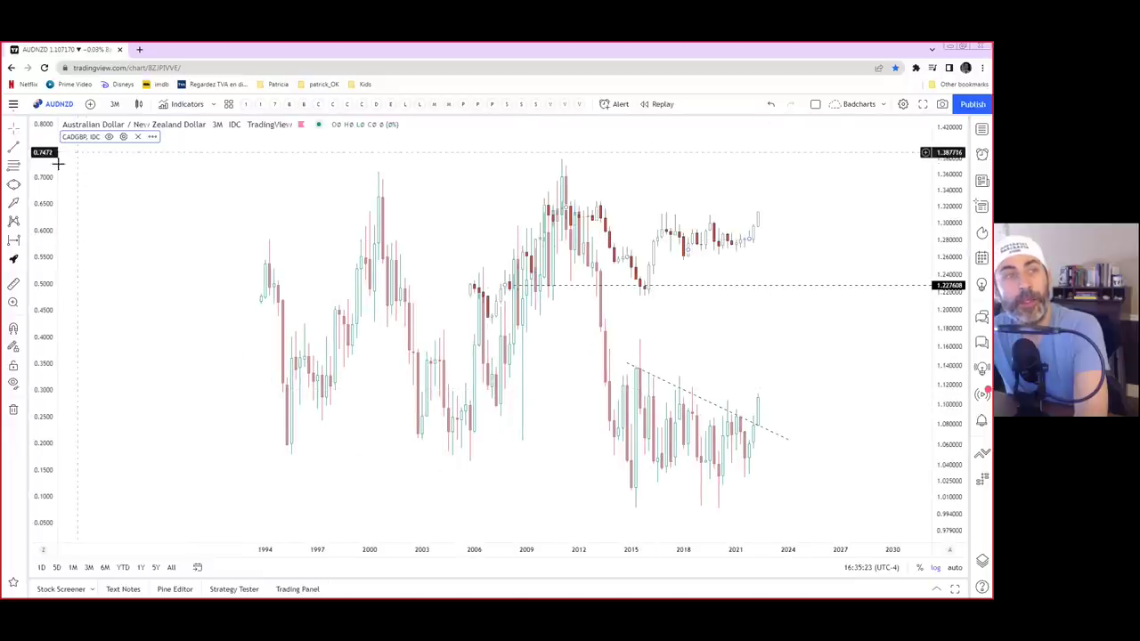
left_click_drag(40, 187, 37, 210)
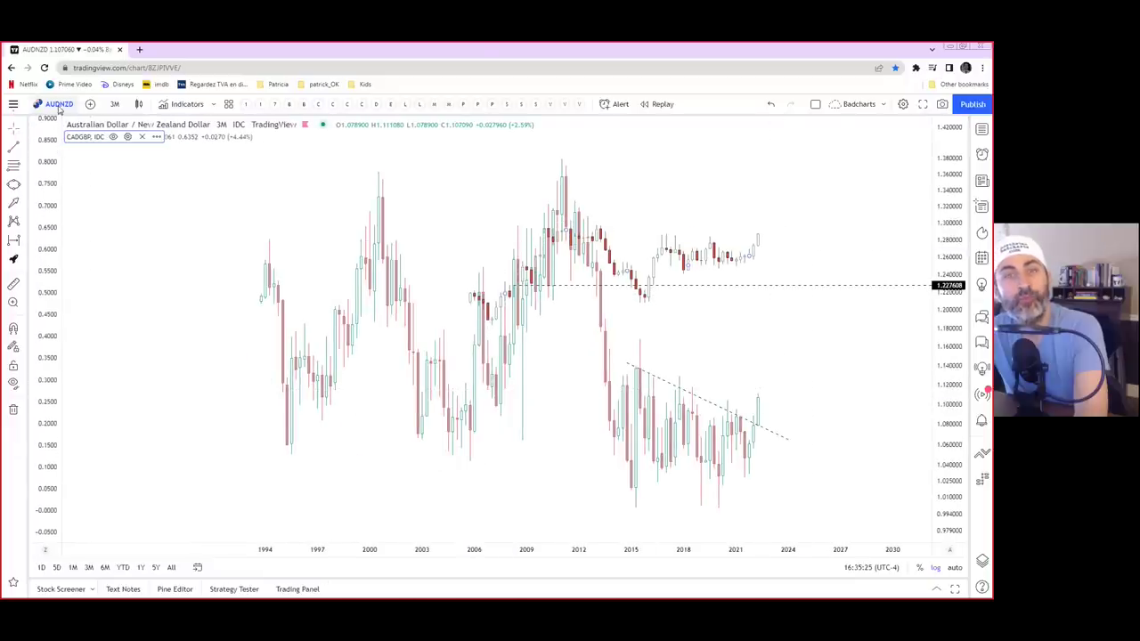
left_click(58, 104)
type("NZD")
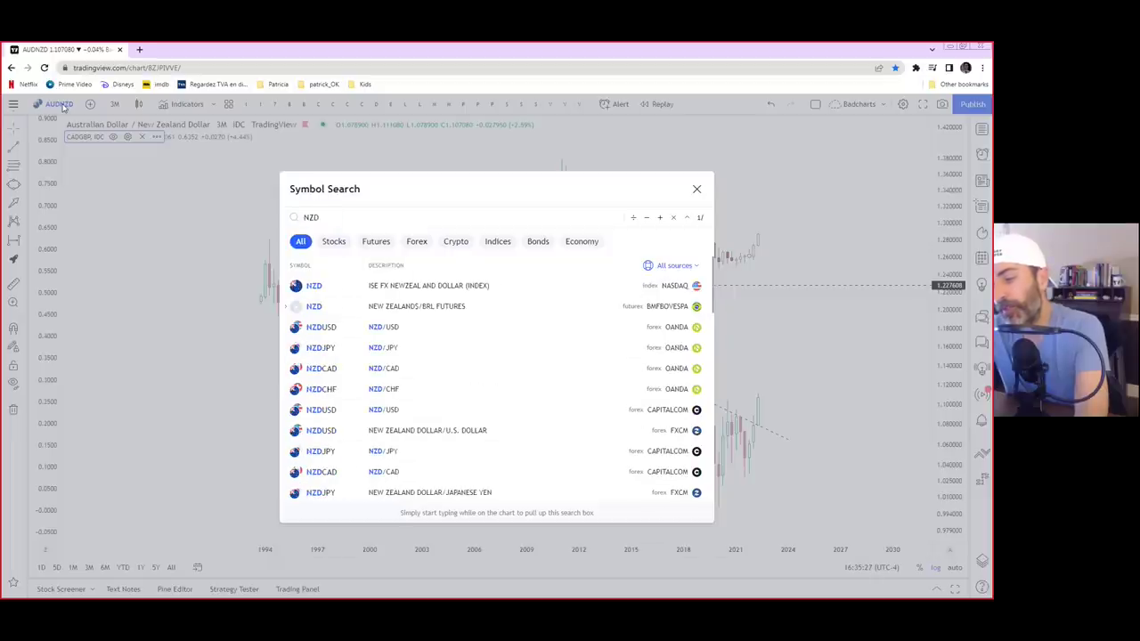
key("ctrl+z")
key("ctrl+z")
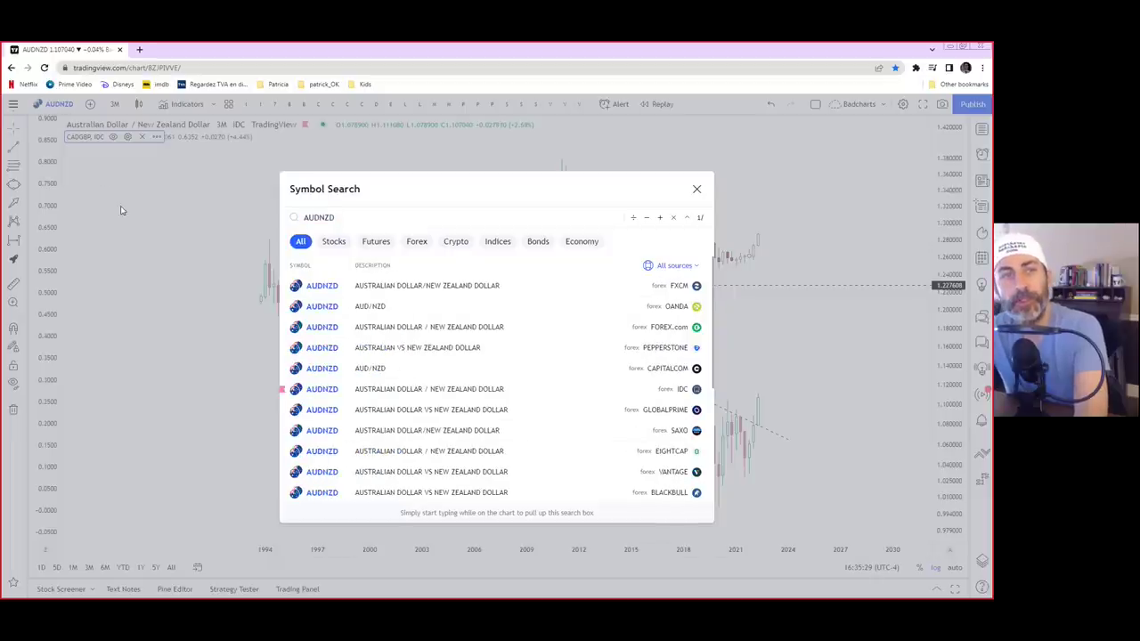
left_click(120, 209)
key("ctrl+z")
key("ctrl+z")
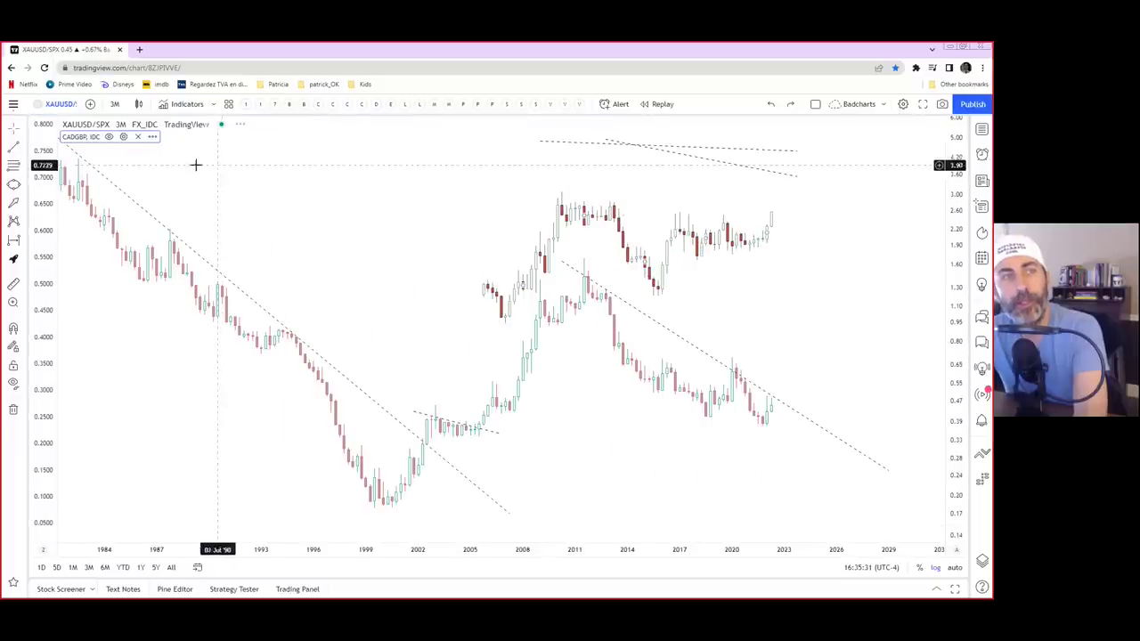
- Add the IDC NZDAUD symbol as a comparison on a new price scale over XAUUSD/SPX
left_click(90, 104)
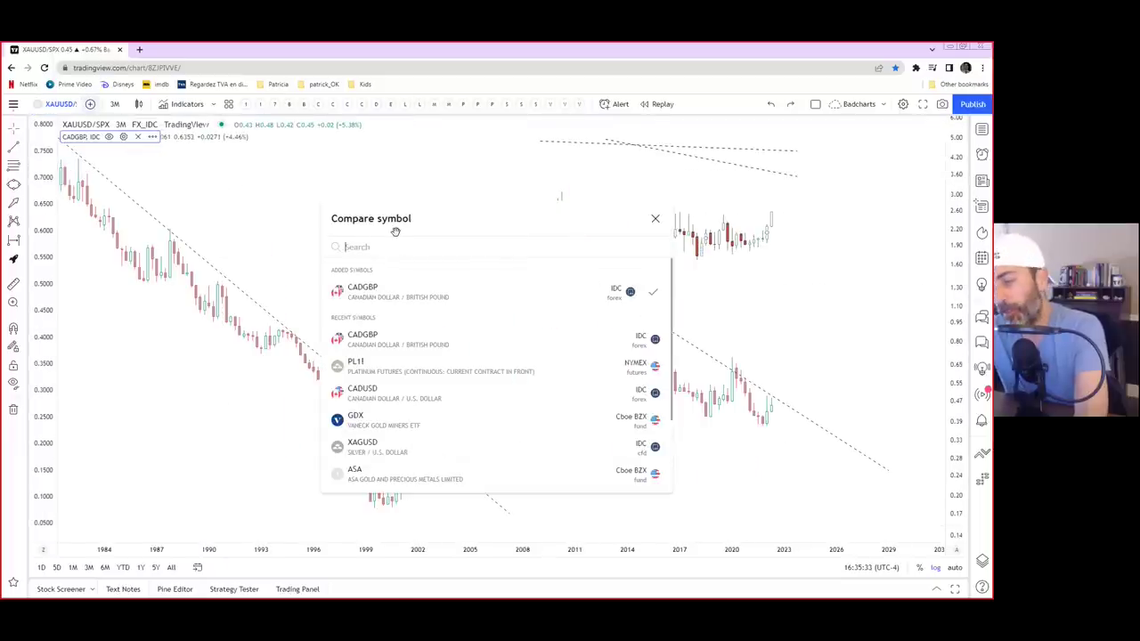
type("NZDAUD")
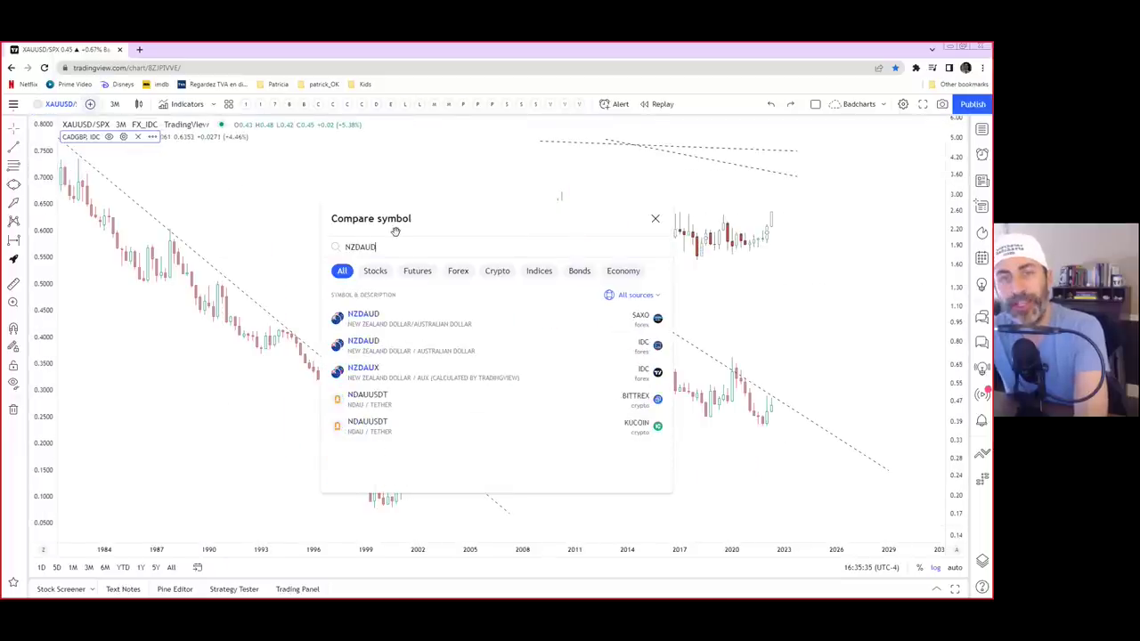
mouse_move(633, 356)
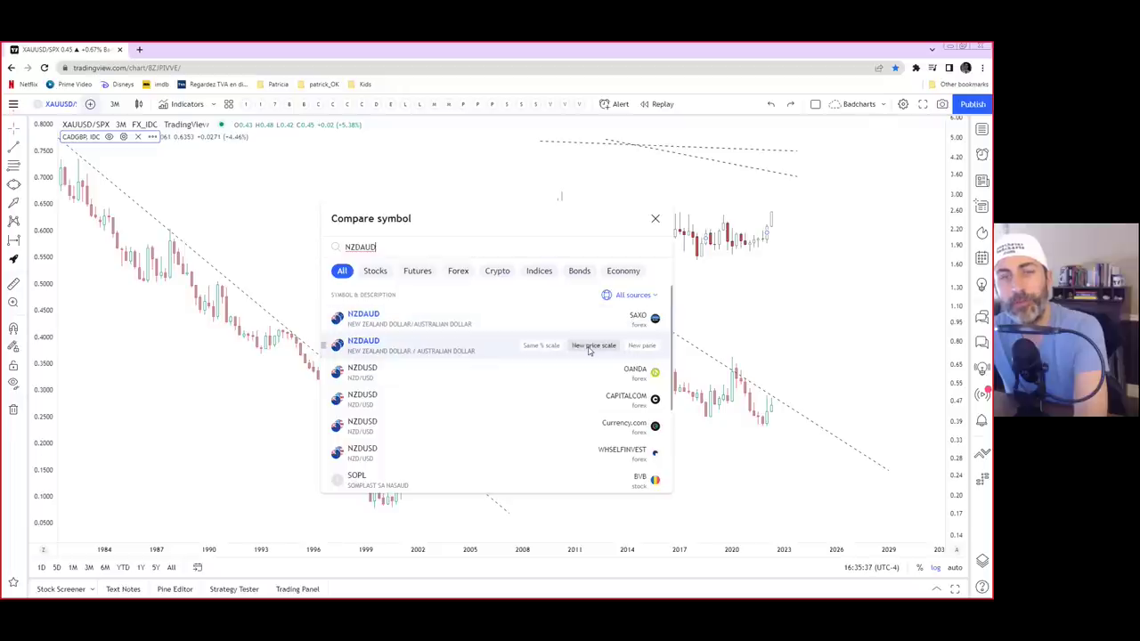
left_click(588, 350)
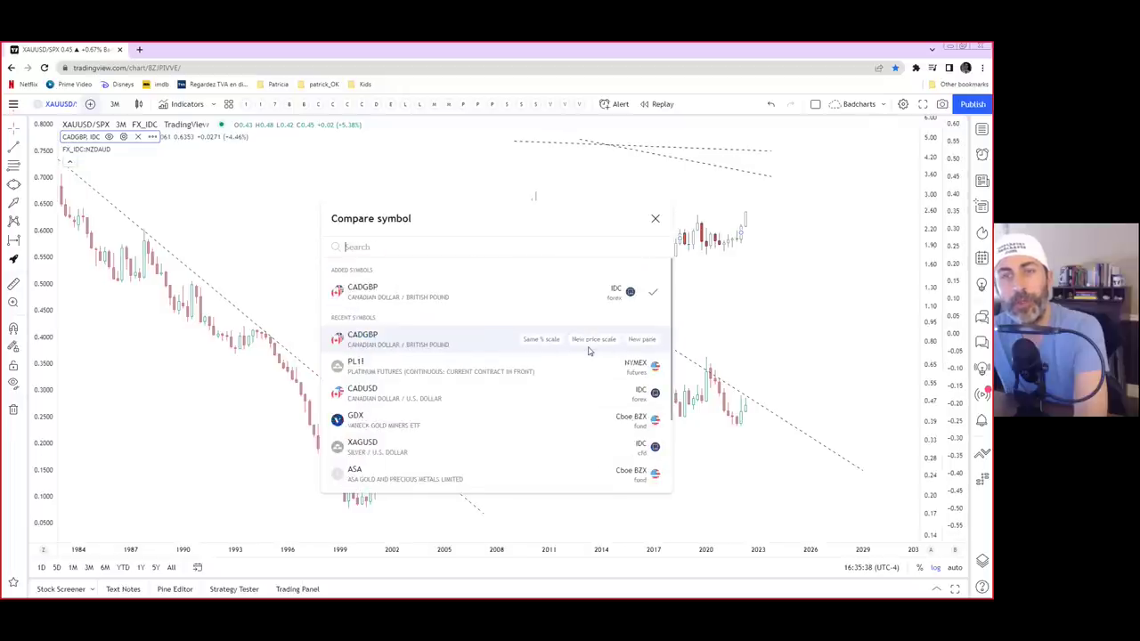
left_click(772, 223)
- Remove all trend line drawings and the CADGBP comparison from the XAUUSD/SPX chart
right_click(807, 259)
left_click(846, 491)
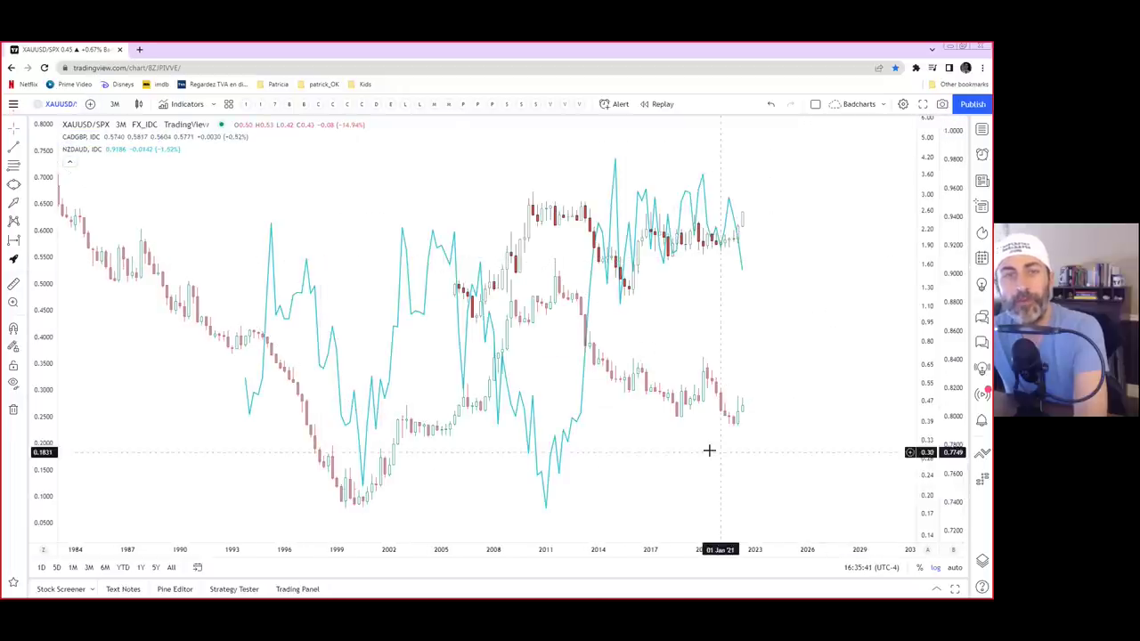
right_click(42, 269)
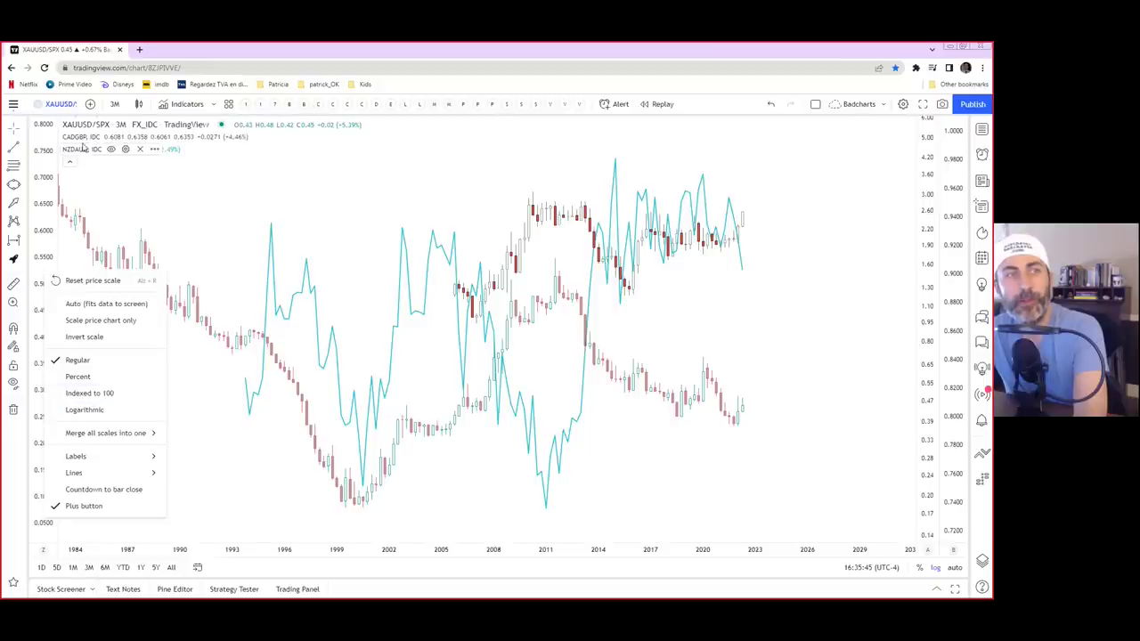
left_click(139, 137)
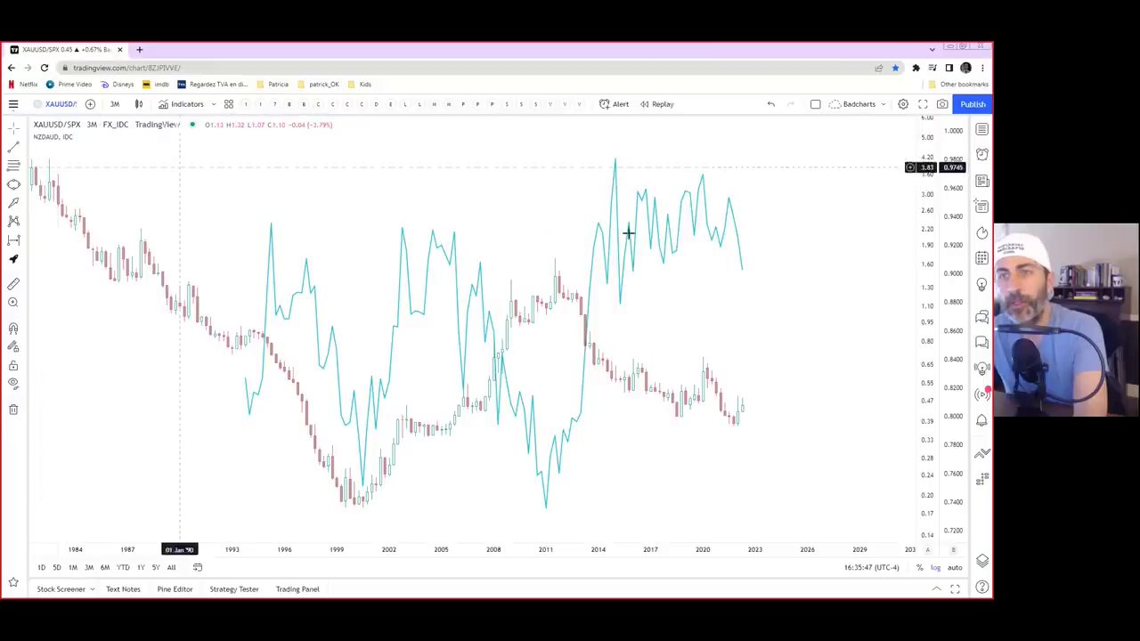
- Invert and compress the NZDAUD price scale, and shift its line down to align with the XAUUSD/SPX candles
right_click(958, 237)
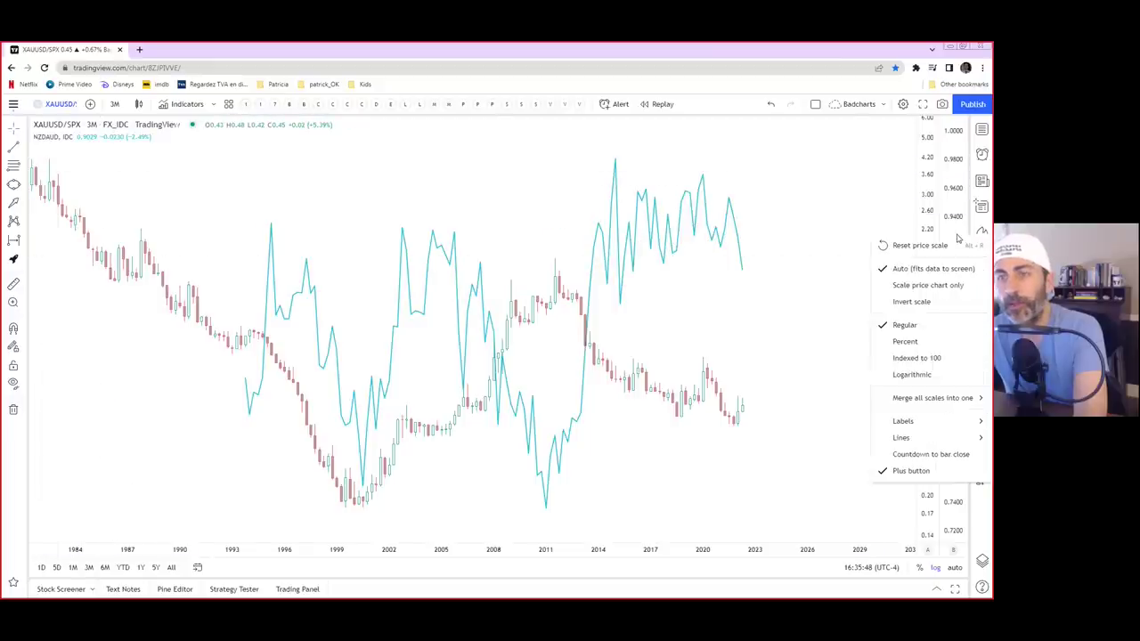
left_click(917, 301)
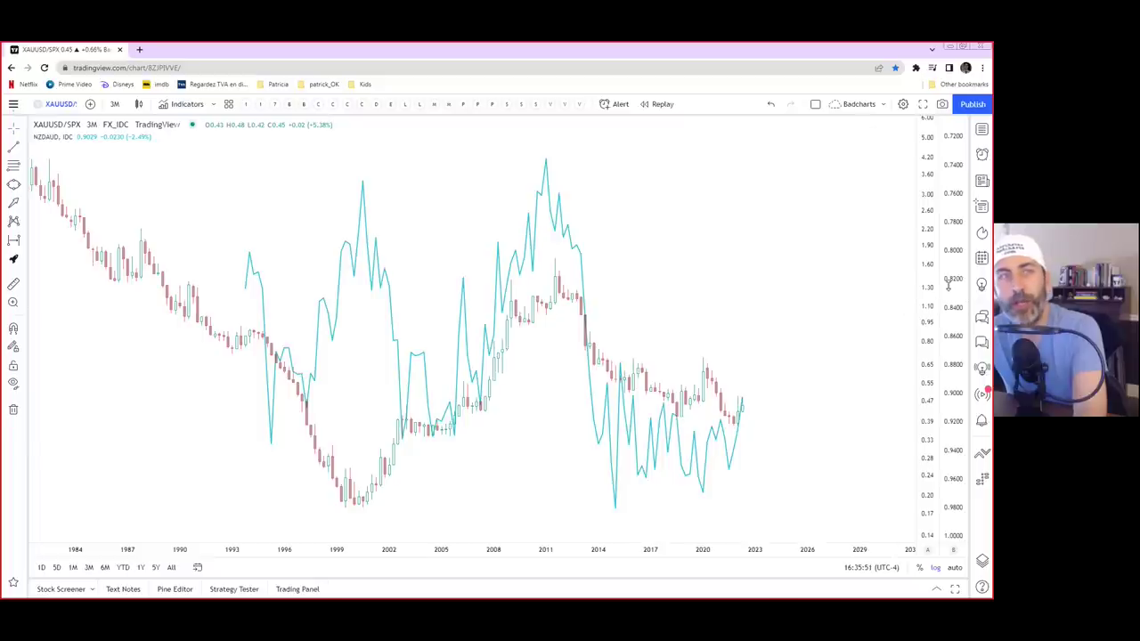
left_click_drag(948, 285, 960, 428)
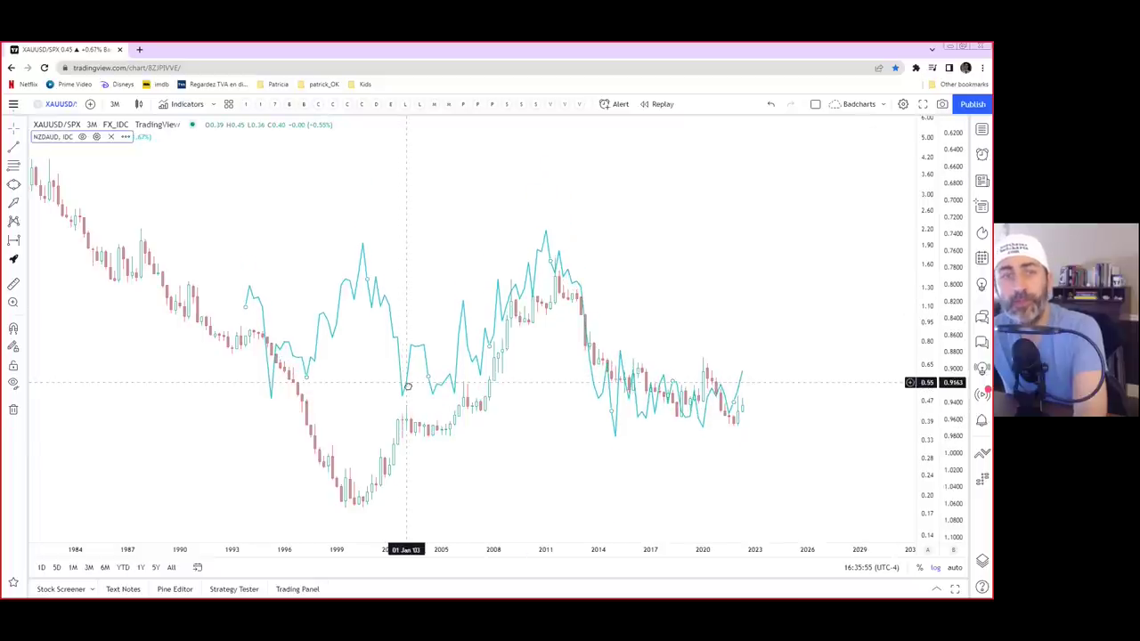
left_click_drag(407, 386, 400, 448)
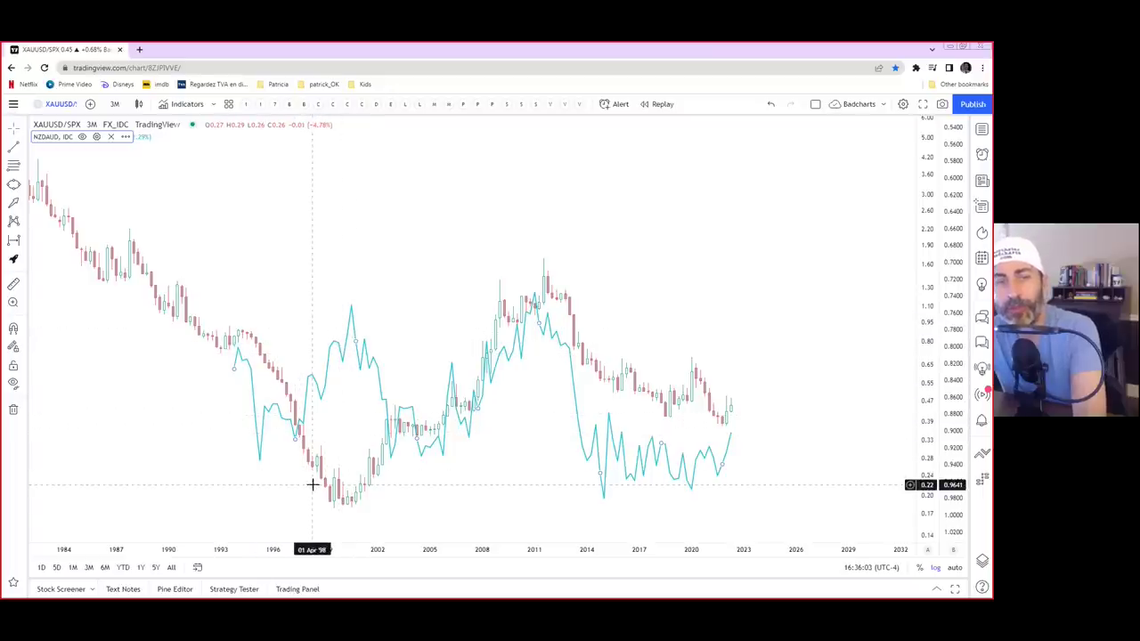
mouse_move(326, 387)
left_mouse_down()
mouse_move(319, 455)
mouse_move(321, 404)
left_mouse_up()
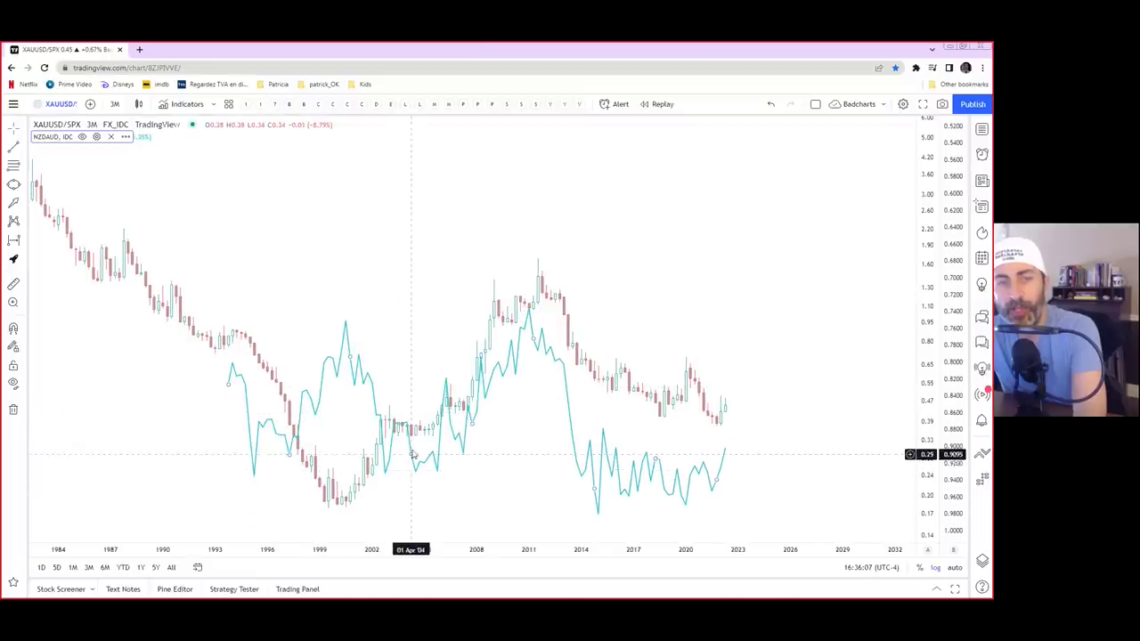
- Shift the NZDAUD line up and the XAUUSD/SPX candles down to separate them, and set the NZDAUD style to hollow candles
left_click_drag(516, 373, 522, 305)
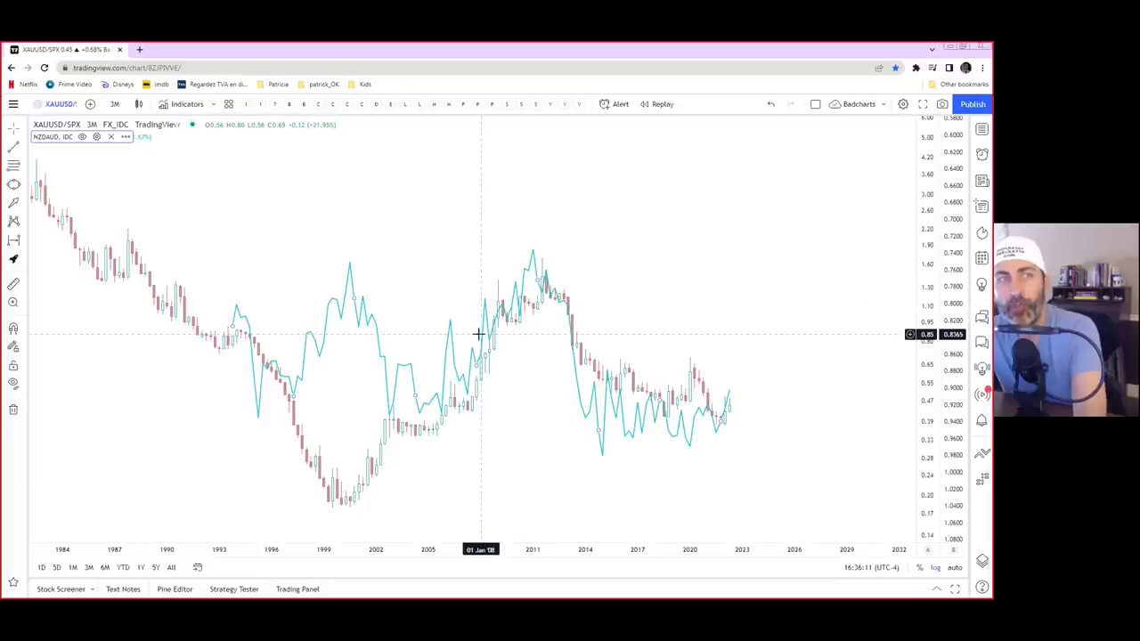
left_click_drag(564, 309, 555, 357)
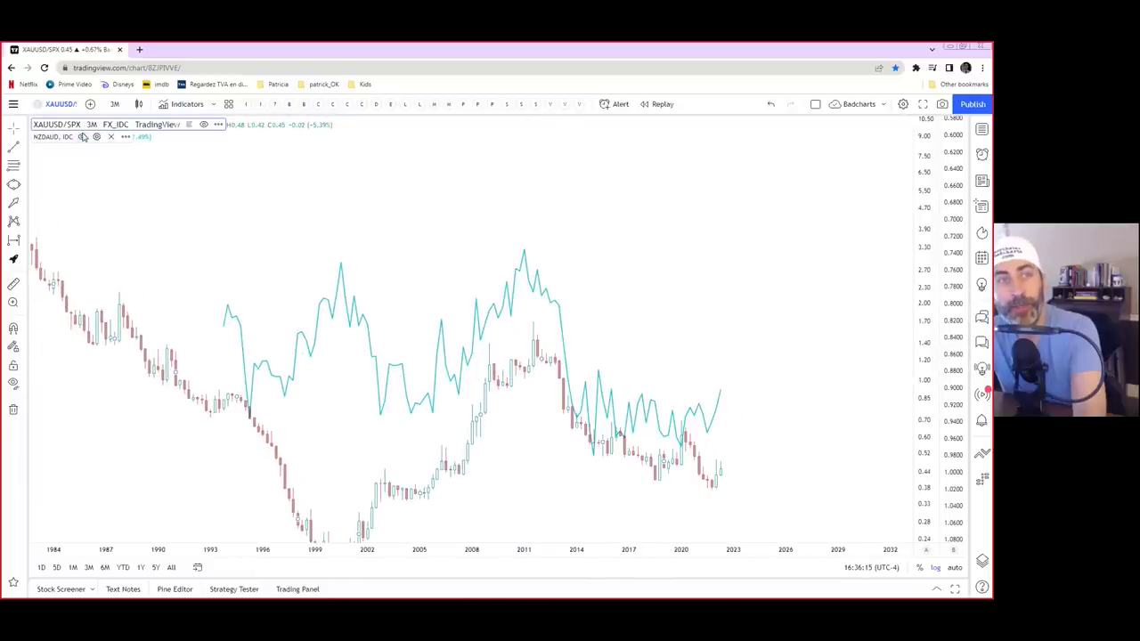
left_click(97, 136)
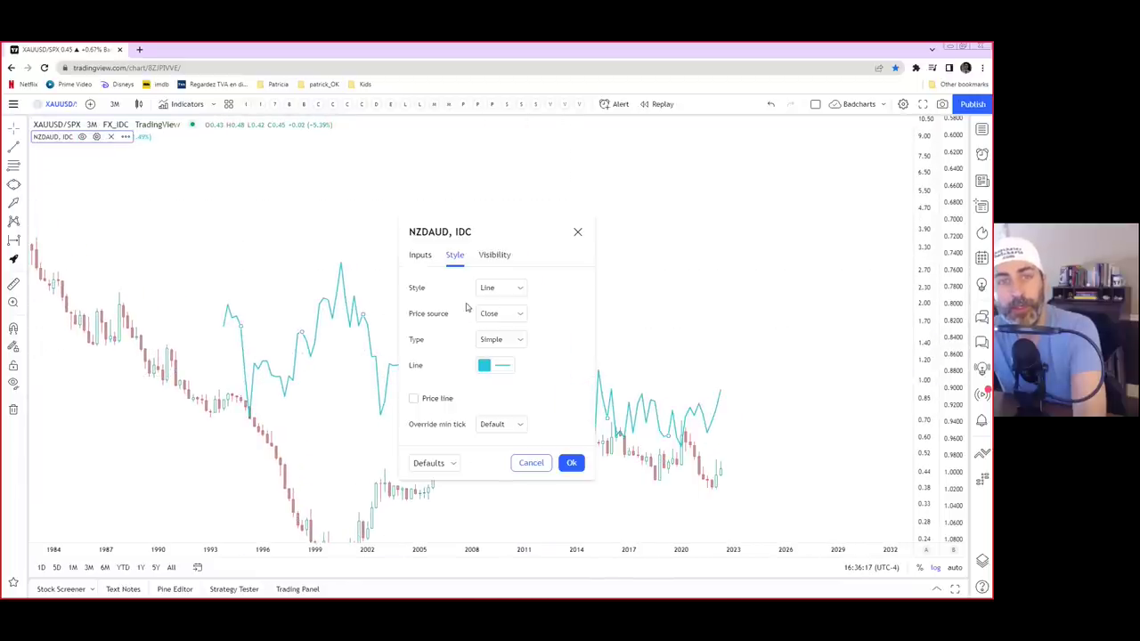
left_click(419, 255)
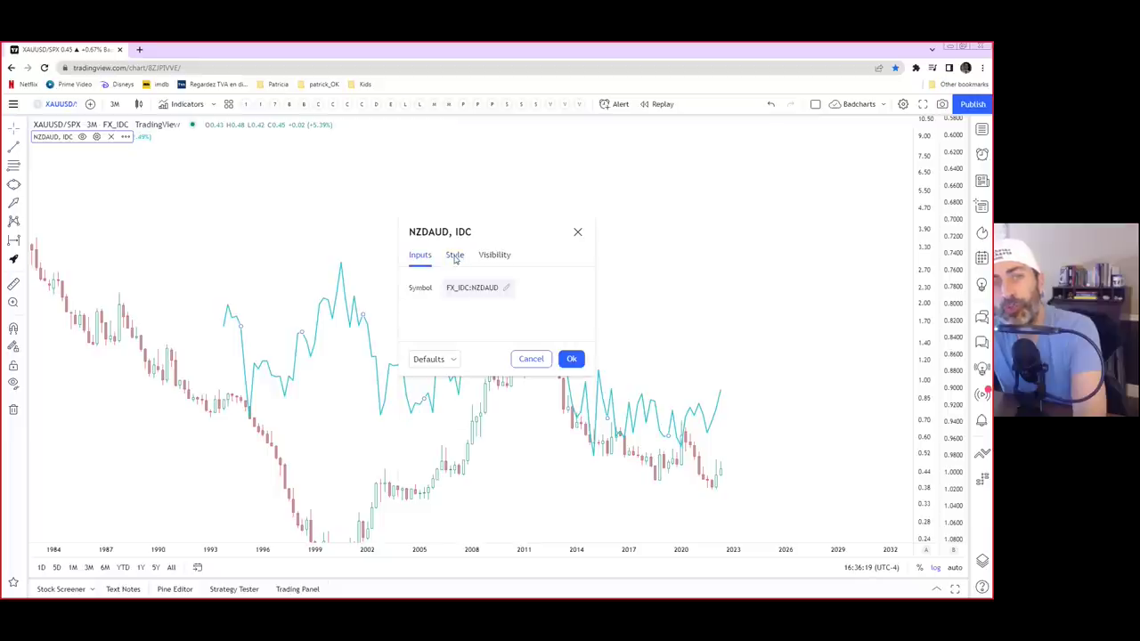
left_click(455, 256)
left_click(492, 290)
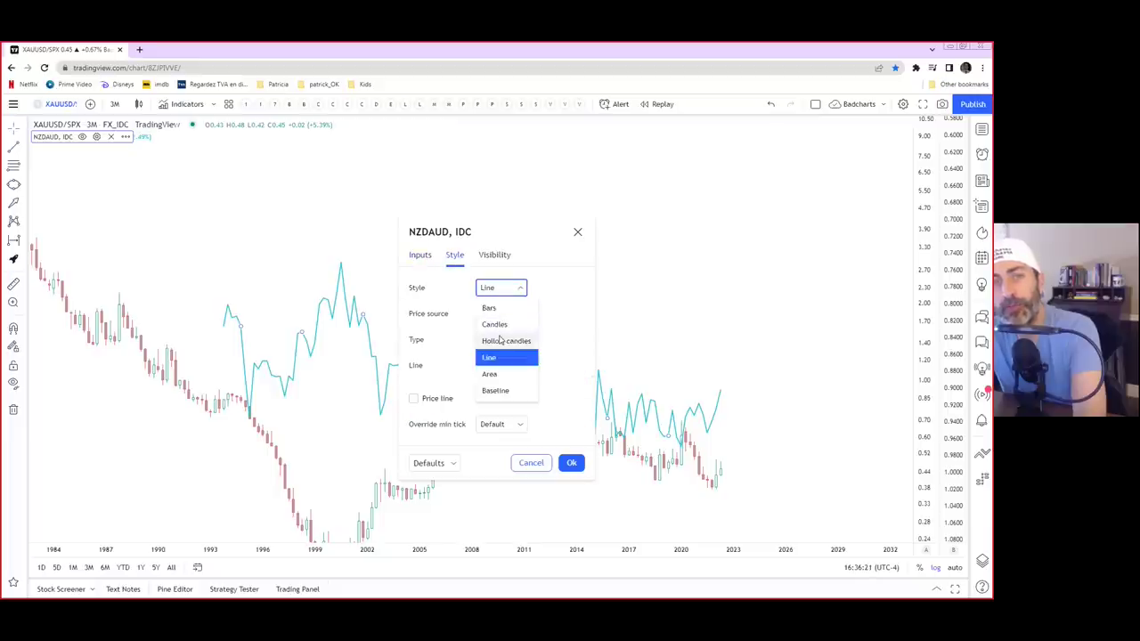
left_click(518, 340)
key("Return")
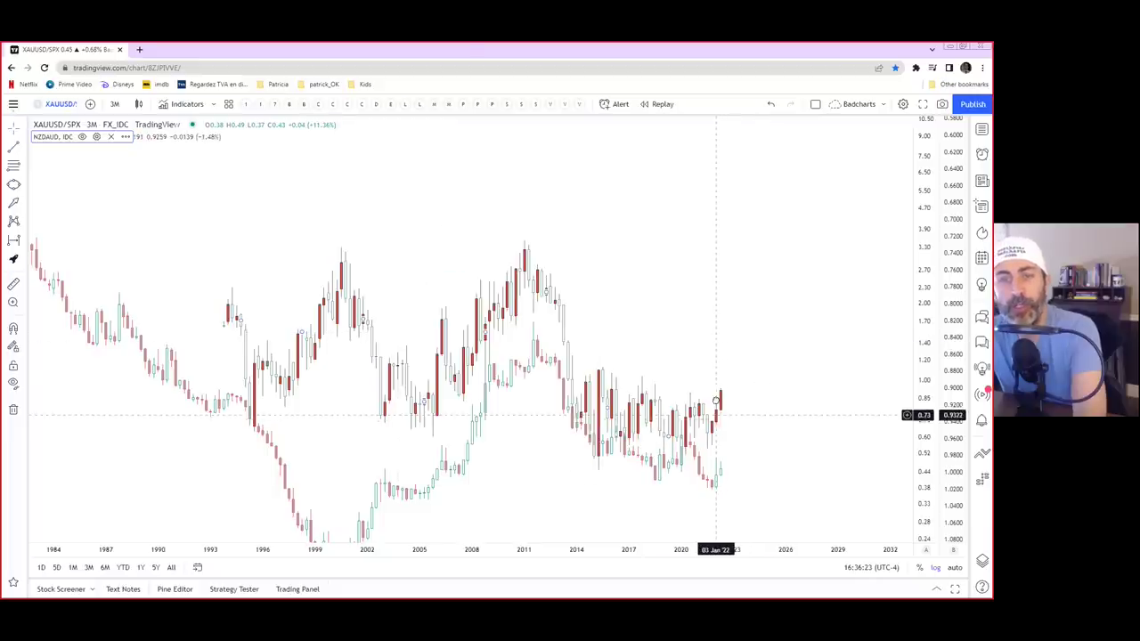
- Draw a descending trend line along the NZDAUD highs from April 2014 to October 2023
left_click(14, 147)
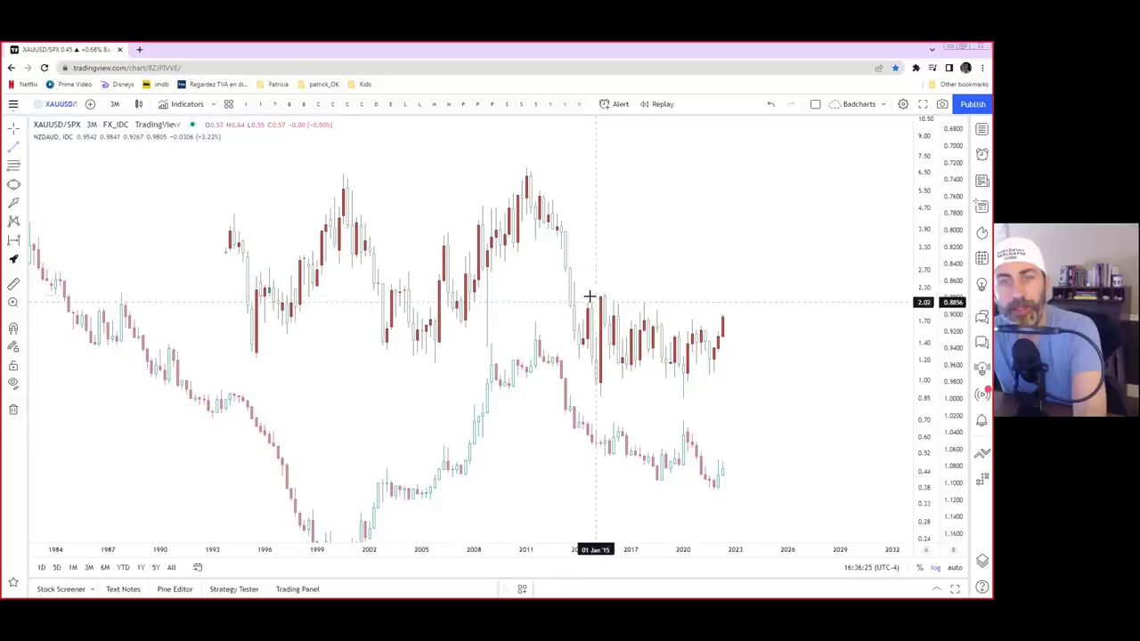
left_click(584, 293)
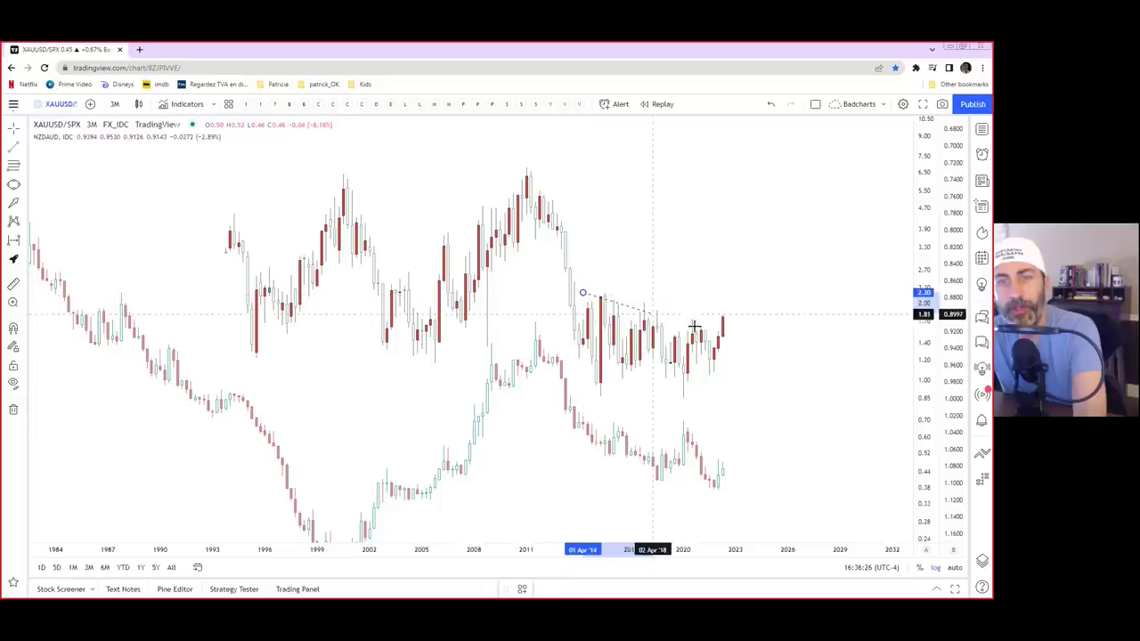
left_click(748, 349)
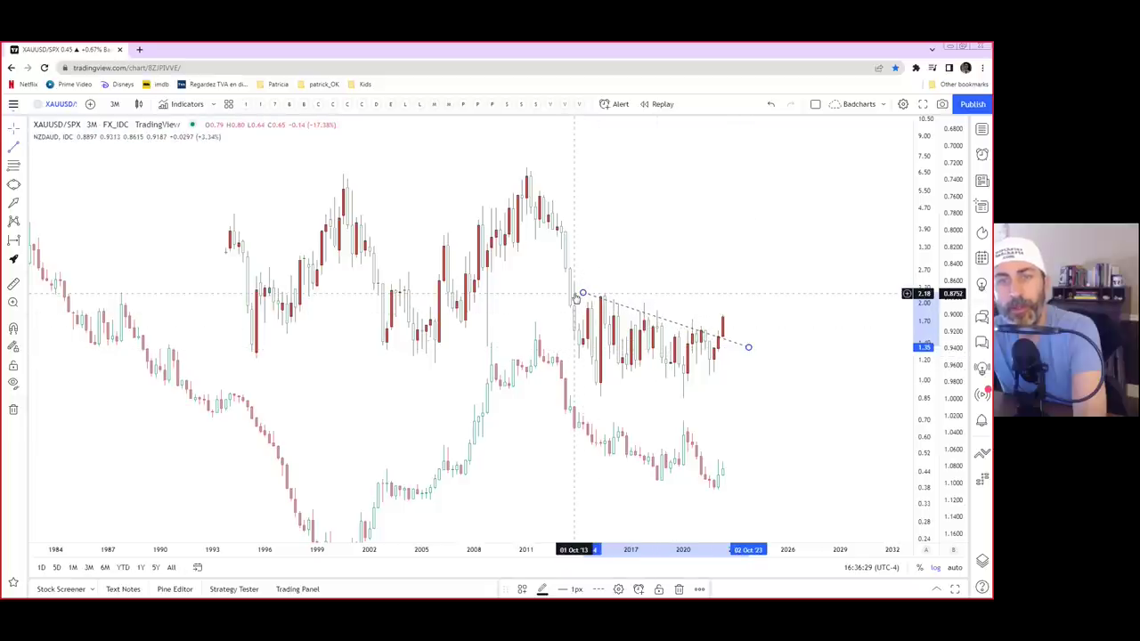
- Place horizontal rays across the NZDAUD price levels at about 3.35, 1.56, 1.72 and 2.13 on the XAUUSD/SPX scale
left_click(24, 149)
left_click(72, 293)
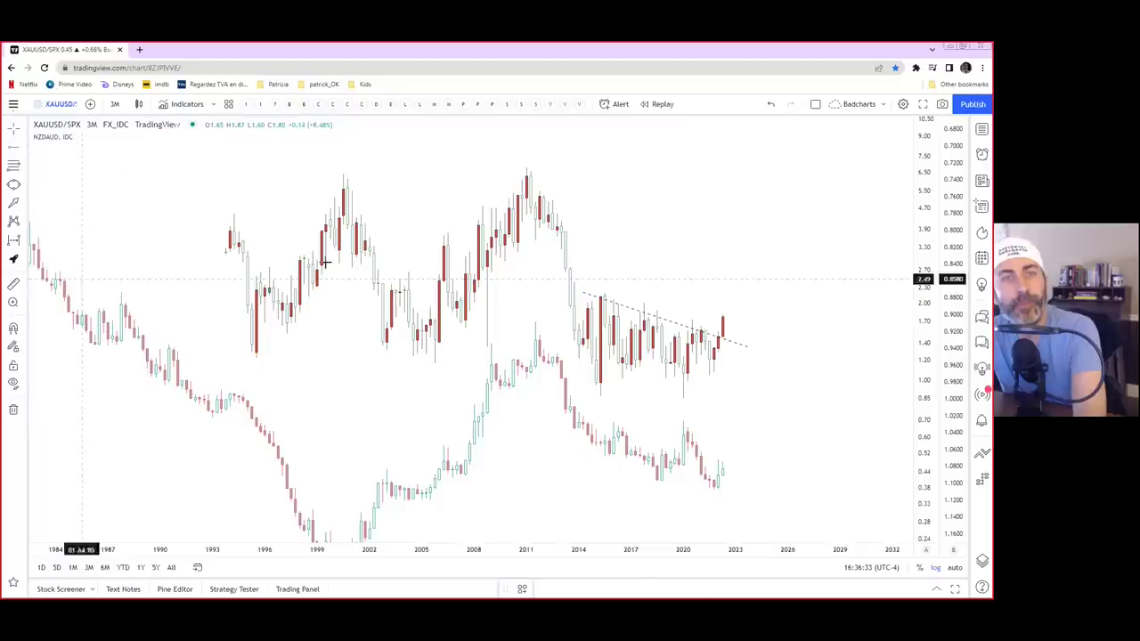
left_click(488, 243)
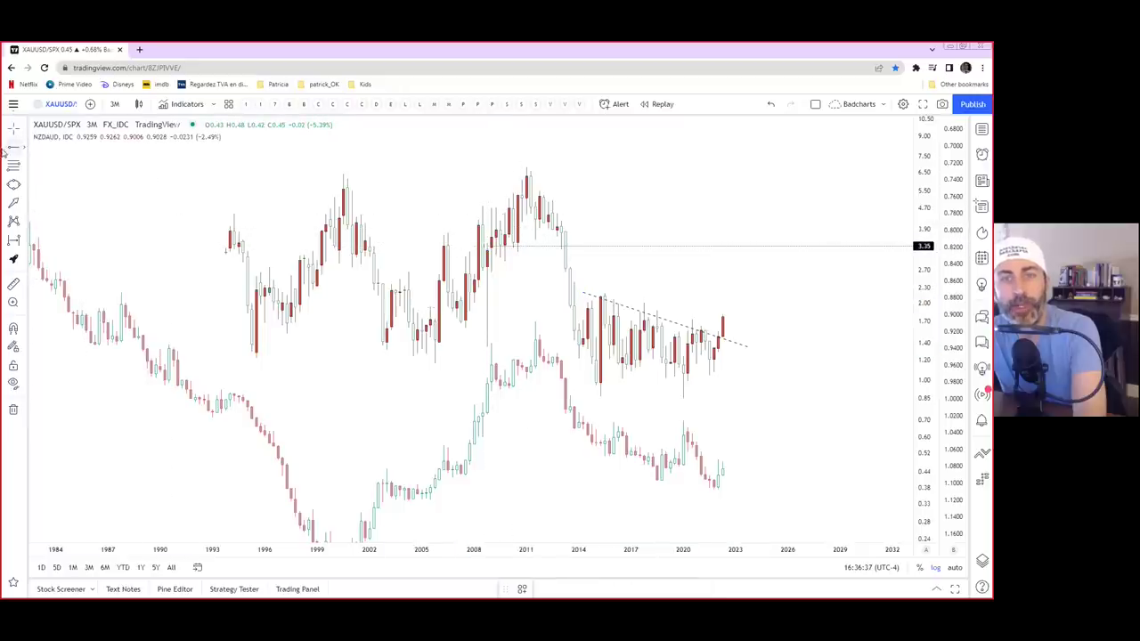
left_click(687, 331)
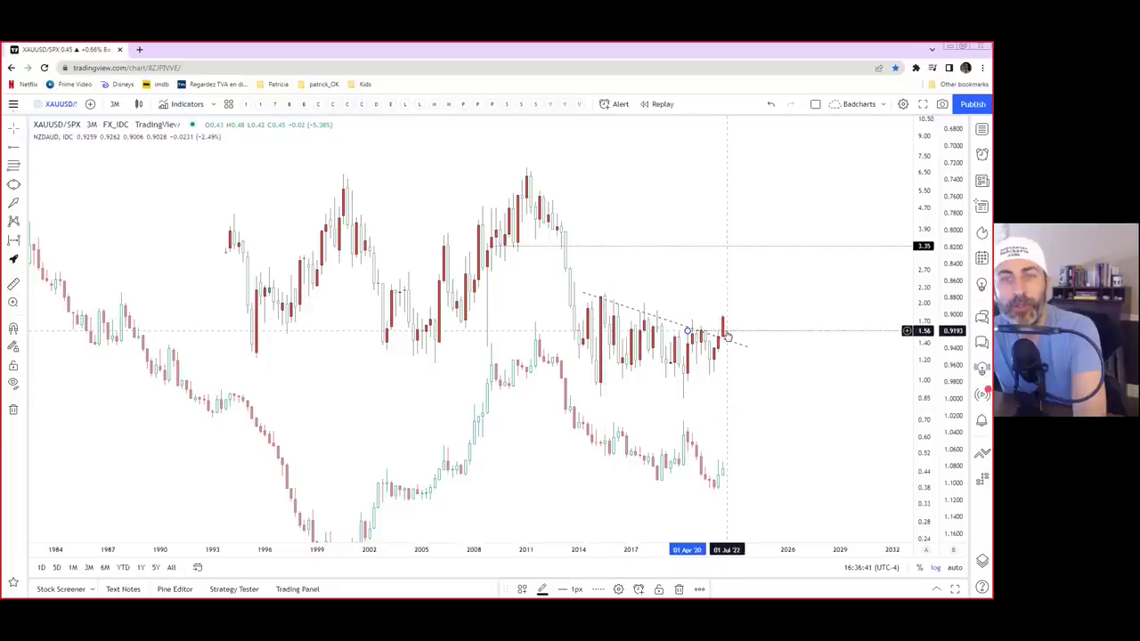
left_click_drag(722, 332, 657, 320, "ctrl")
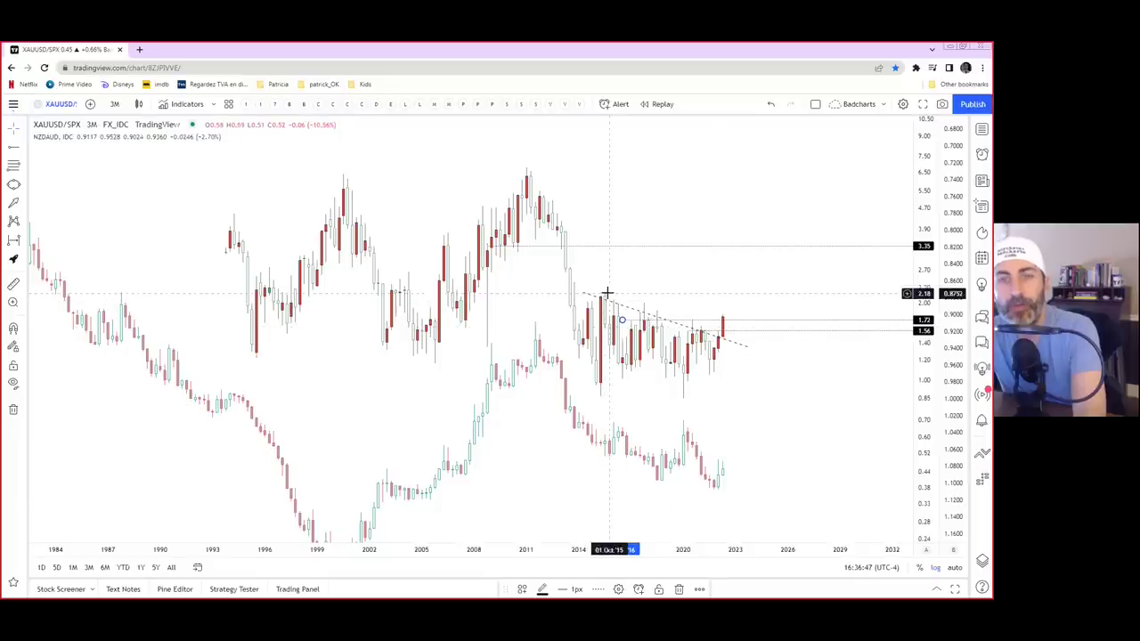
left_click_drag(784, 321, 730, 293)
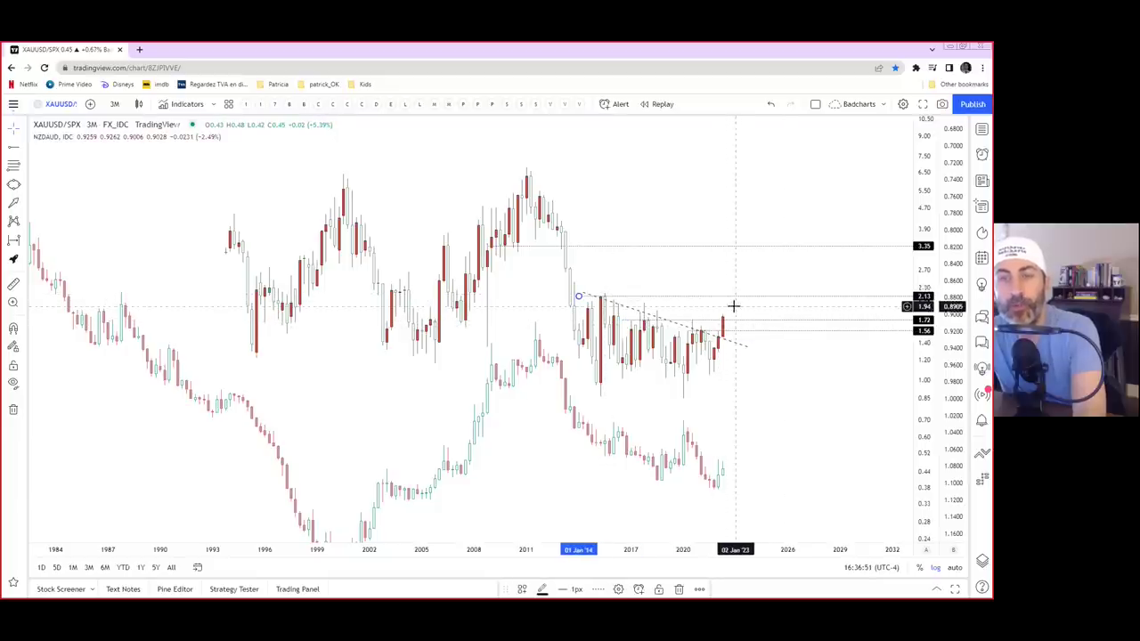
- Remove the trend line and all horizontal rays from the chart, and shift the NZDAUD candles slightly down
left_click_drag(716, 374, 722, 323)
right_click(721, 323)
left_click(792, 437)
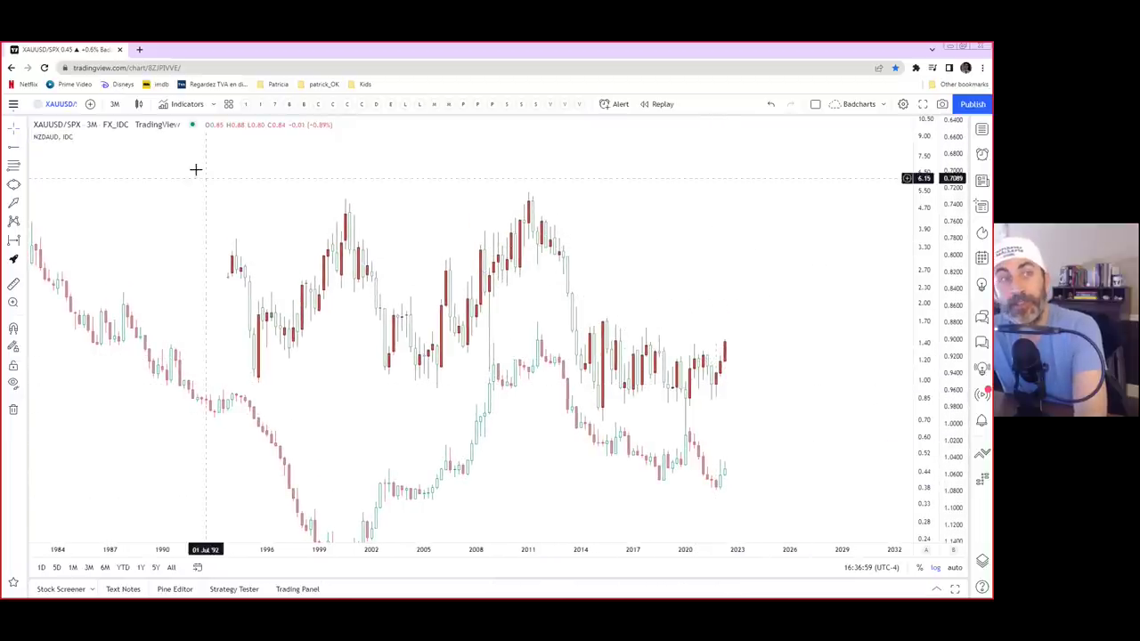
- Add the SILJ junior silver miners ETF as a comparison on a new price scale
left_click(91, 105)
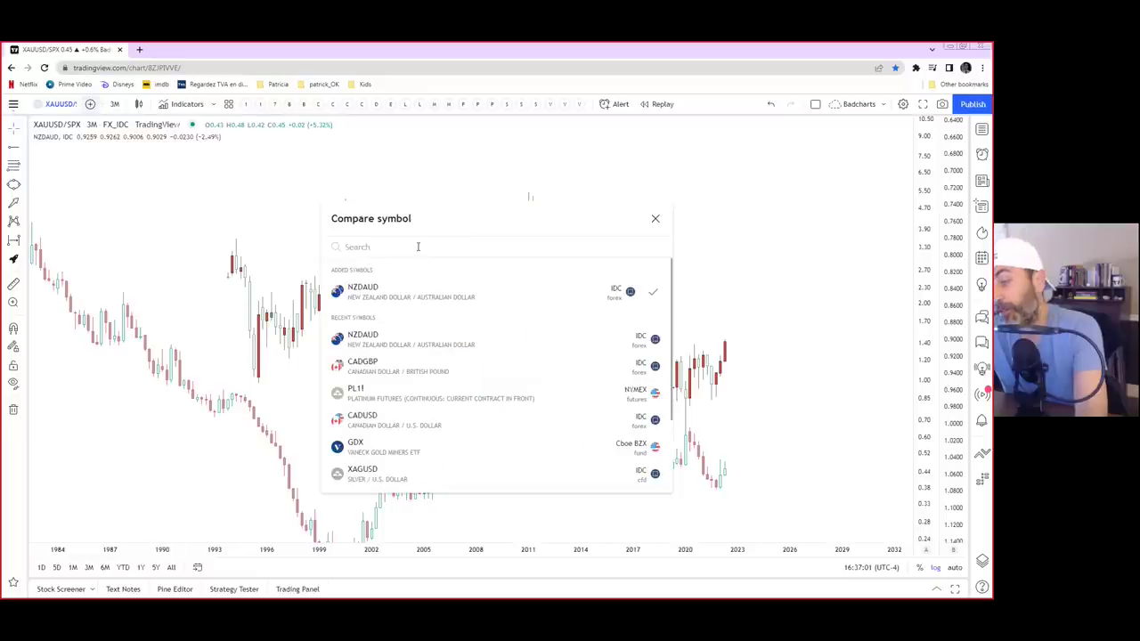
type("SILJ")
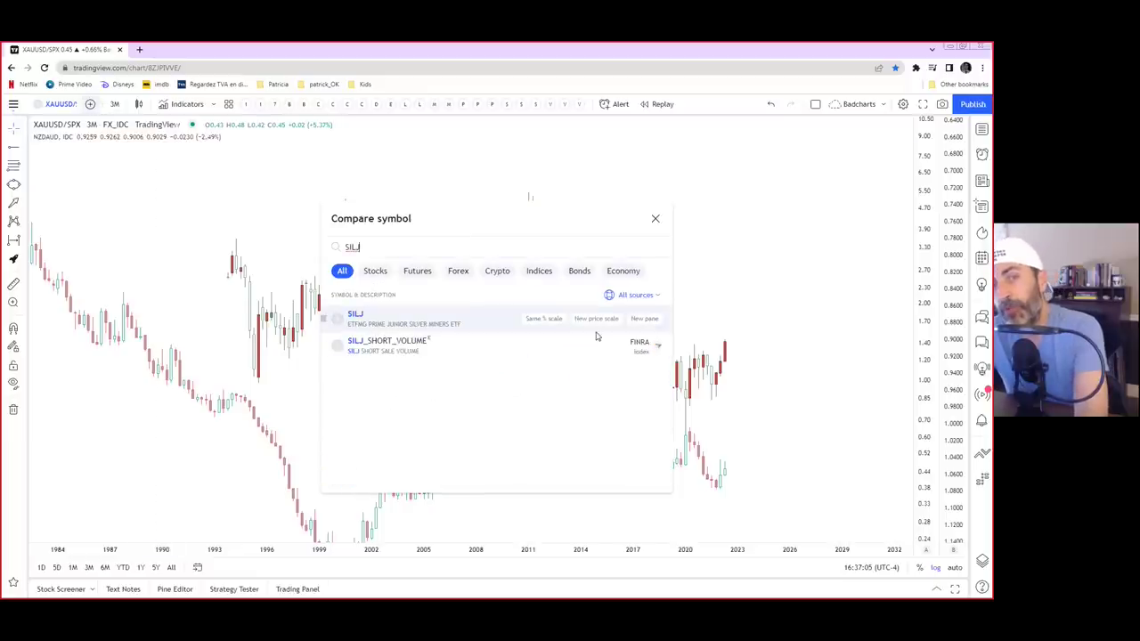
left_click(595, 319)
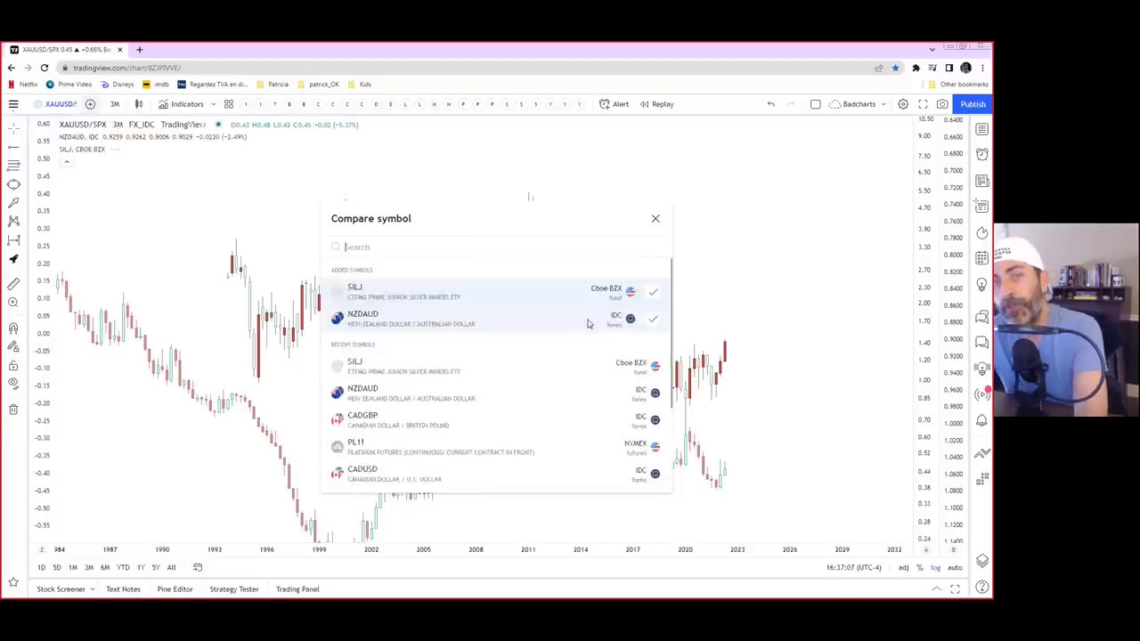
left_click(655, 218)
- Compress the SILJ price scale and shift its line down to align with the XAUUSD/SPX candles after 2012
left_click_drag(35, 237, 89, 493)
left_click_drag(611, 401, 606, 374)
left_click_drag(46, 272, 43, 352)
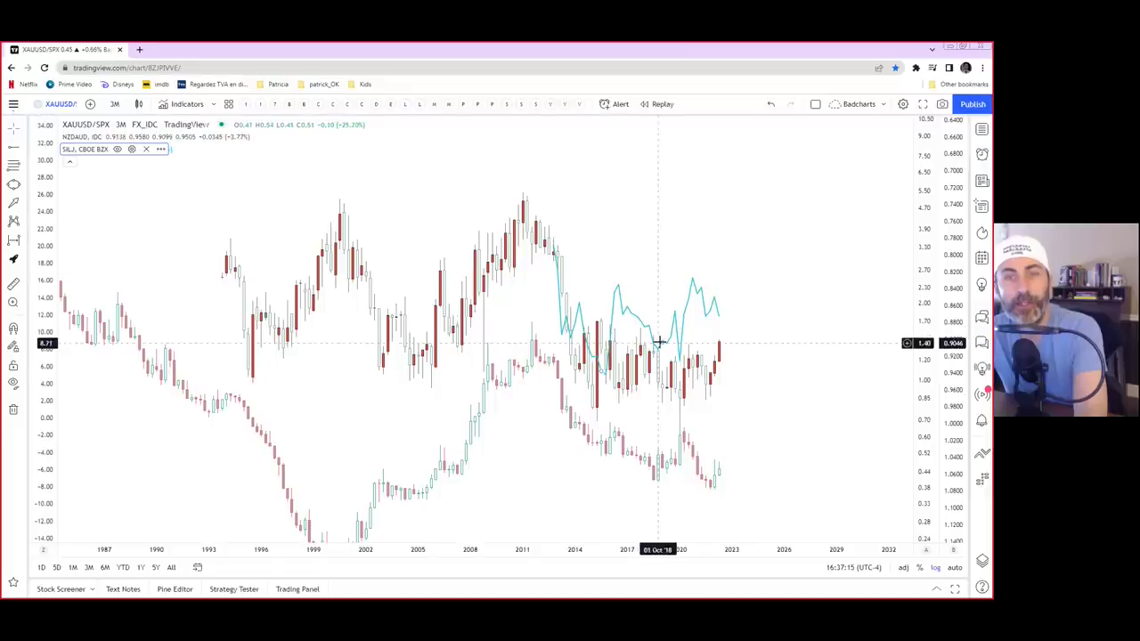
left_click_drag(669, 342, 671, 395)
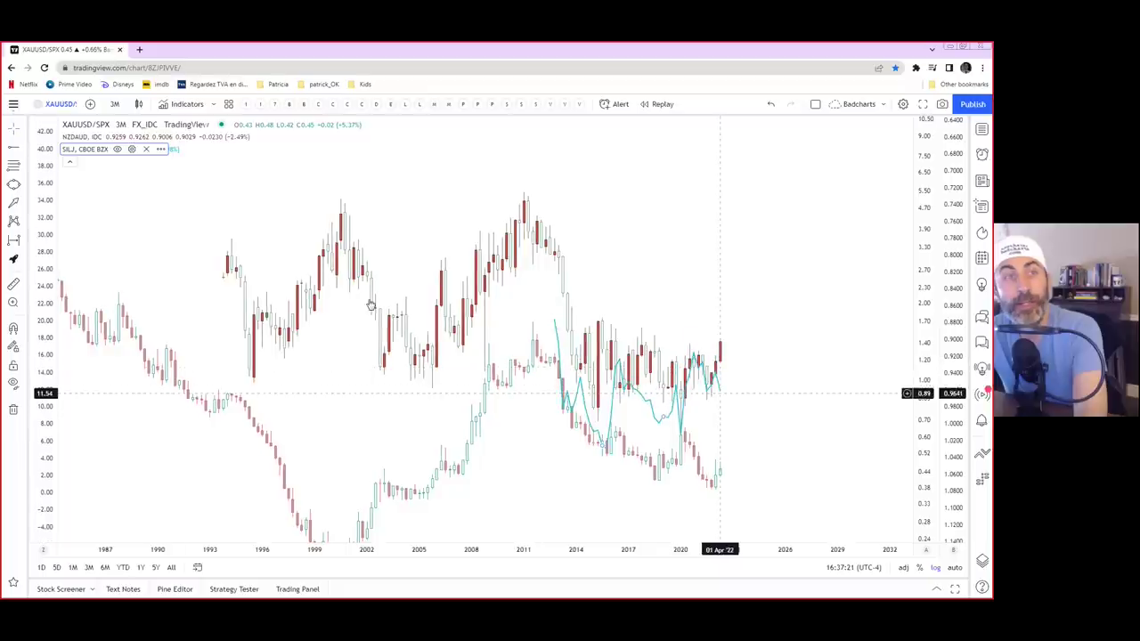
left_click(131, 150)
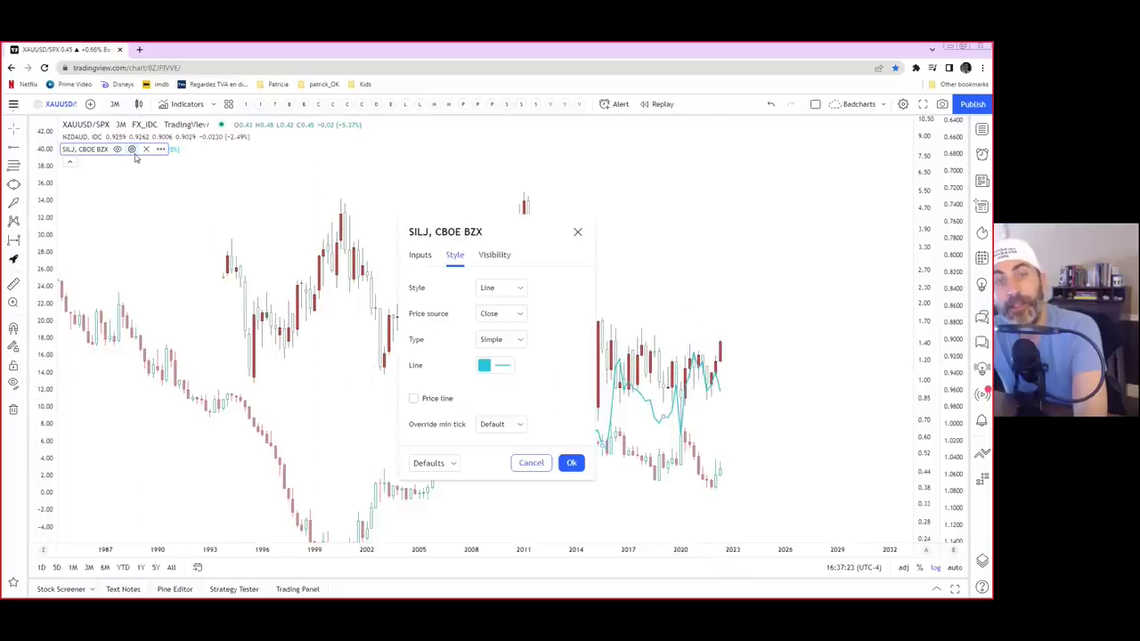
left_click(491, 291)
left_click(214, 238)
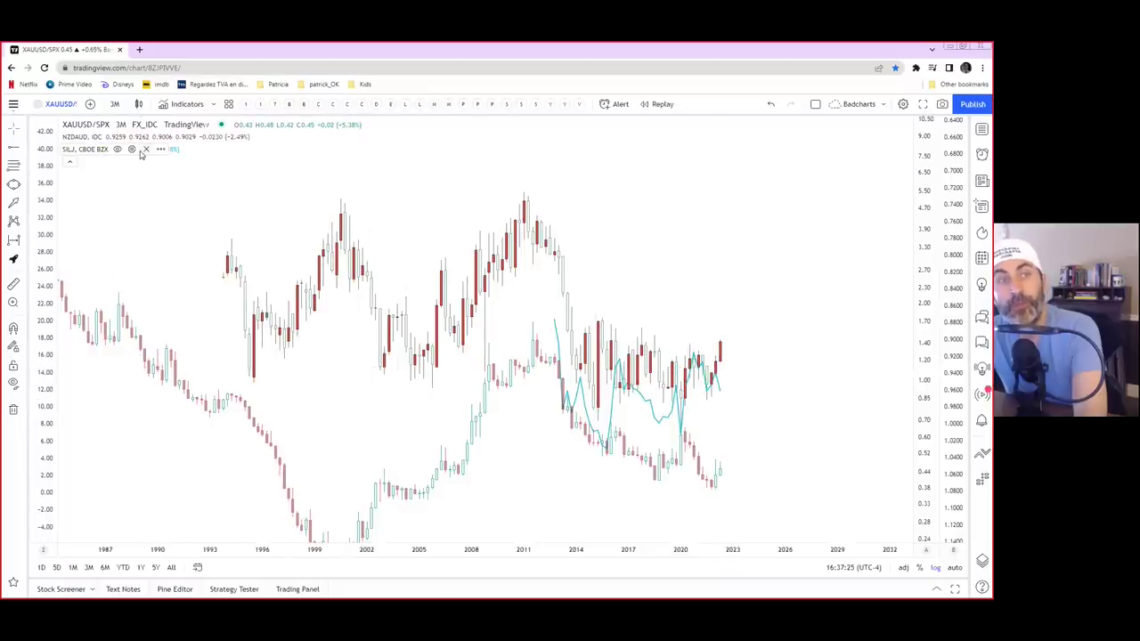
- Add the PHLX gold and silver sector index XAU as a comparison on a new price scale, and remove SILJ
left_click(90, 104)
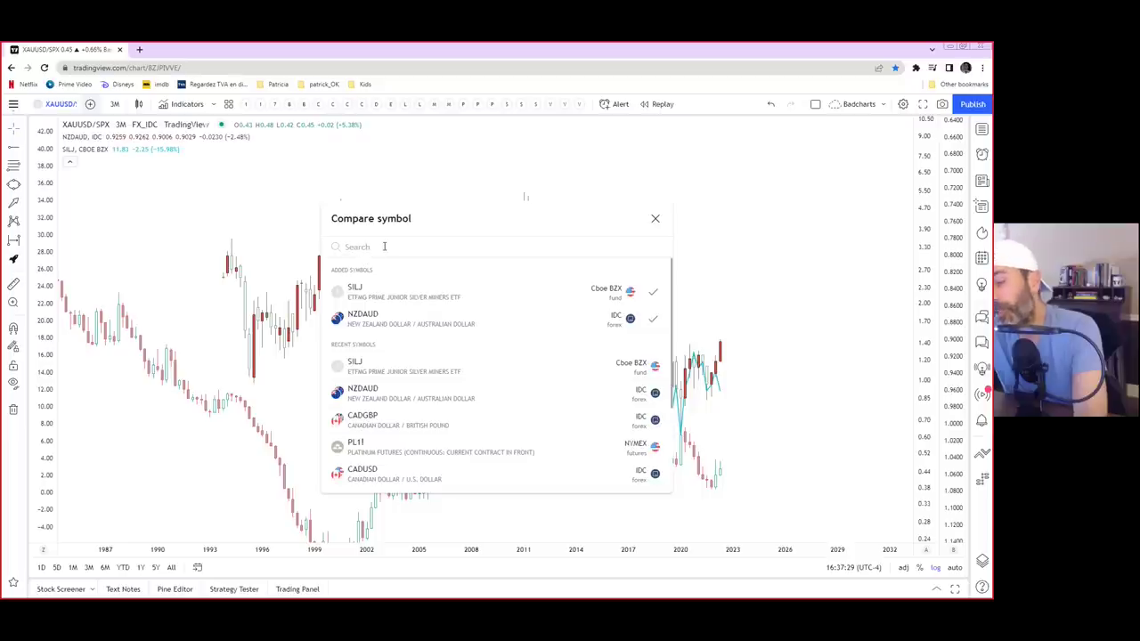
type("XAU")
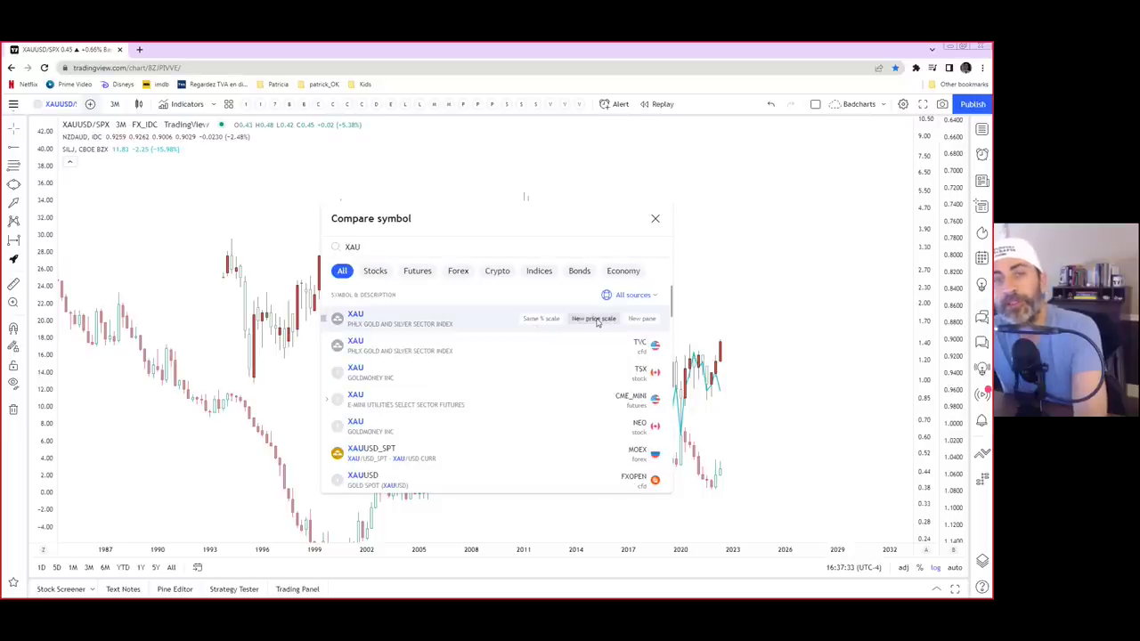
left_click(594, 319)
left_click(172, 149)
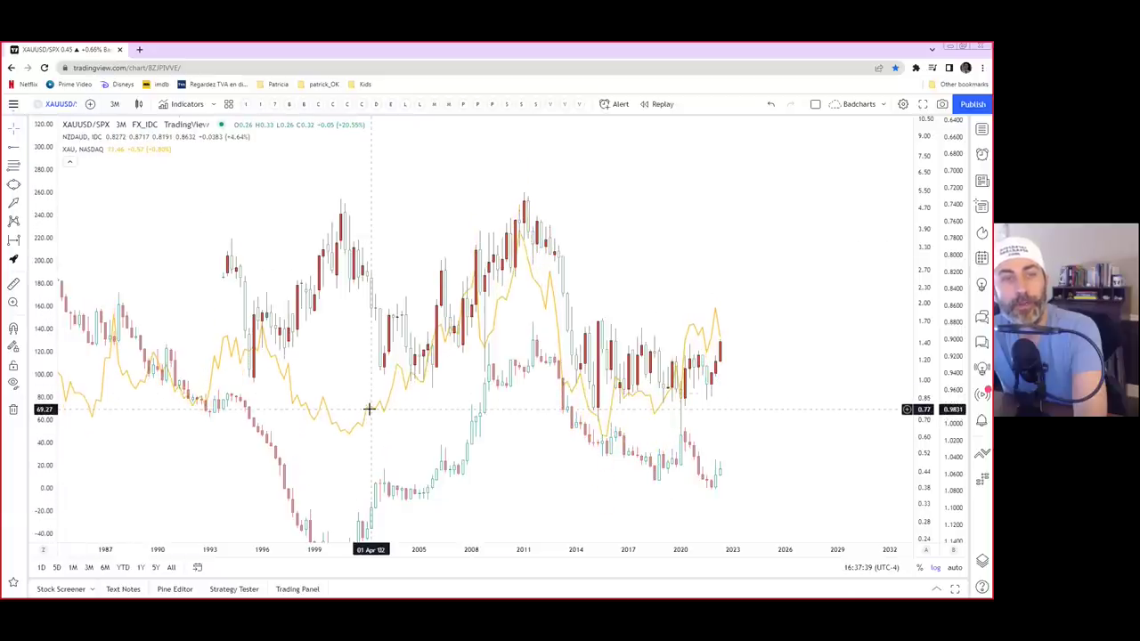
- Hide the NZDAUD comparison and shift the XAUUSD/SPX candles and the XAU line vertically to overlay them
left_click_drag(433, 435, 441, 396)
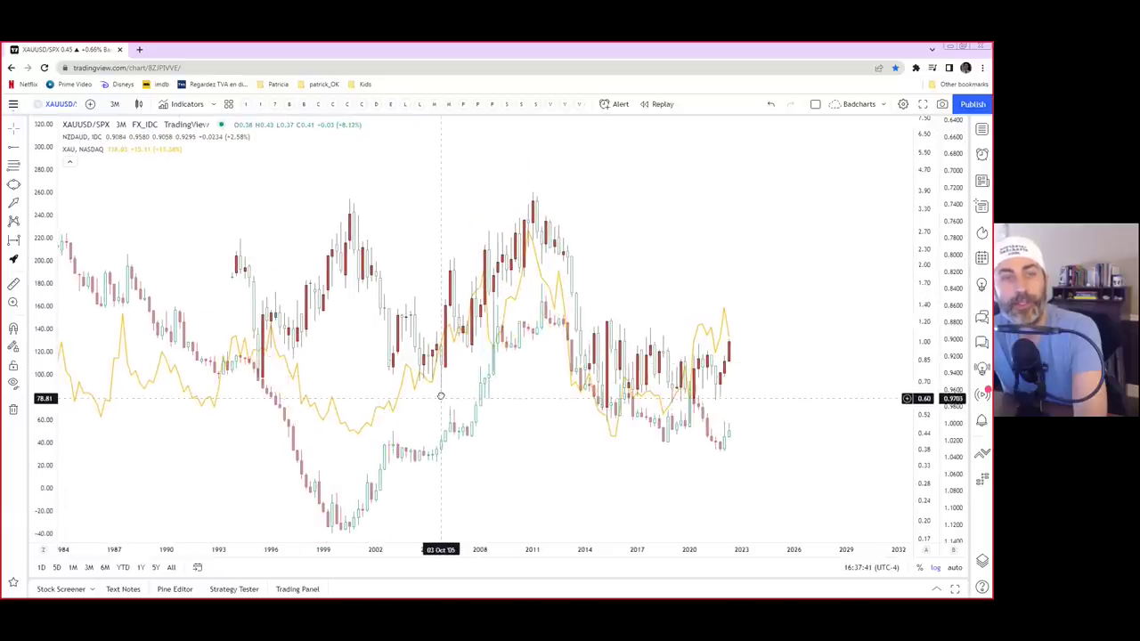
right_click(440, 395)
key("Escape")
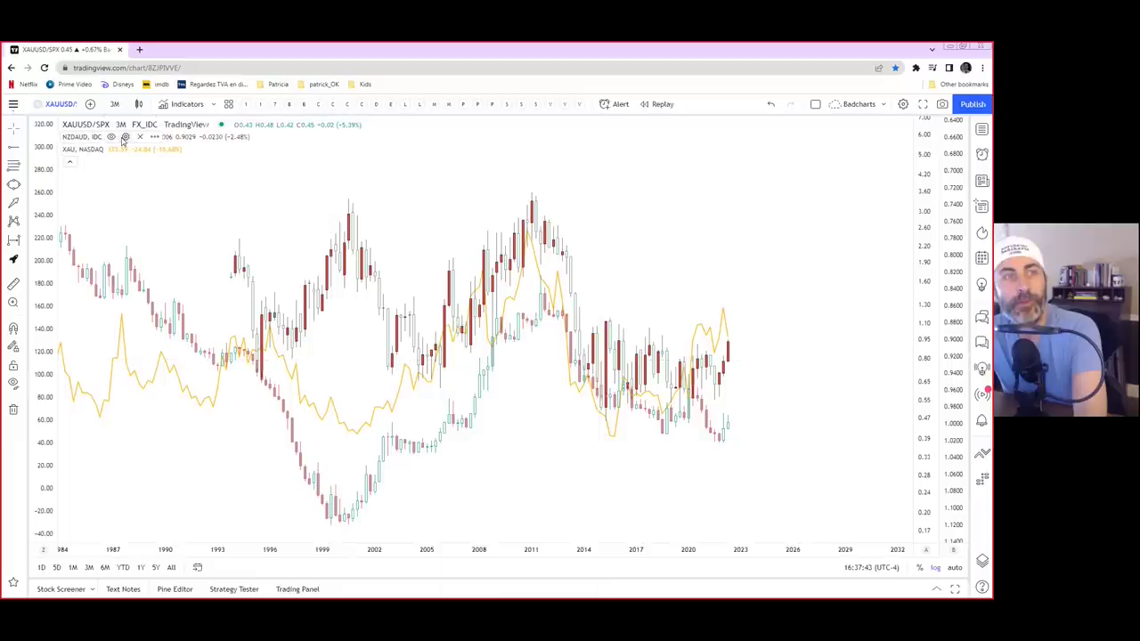
left_click(112, 137)
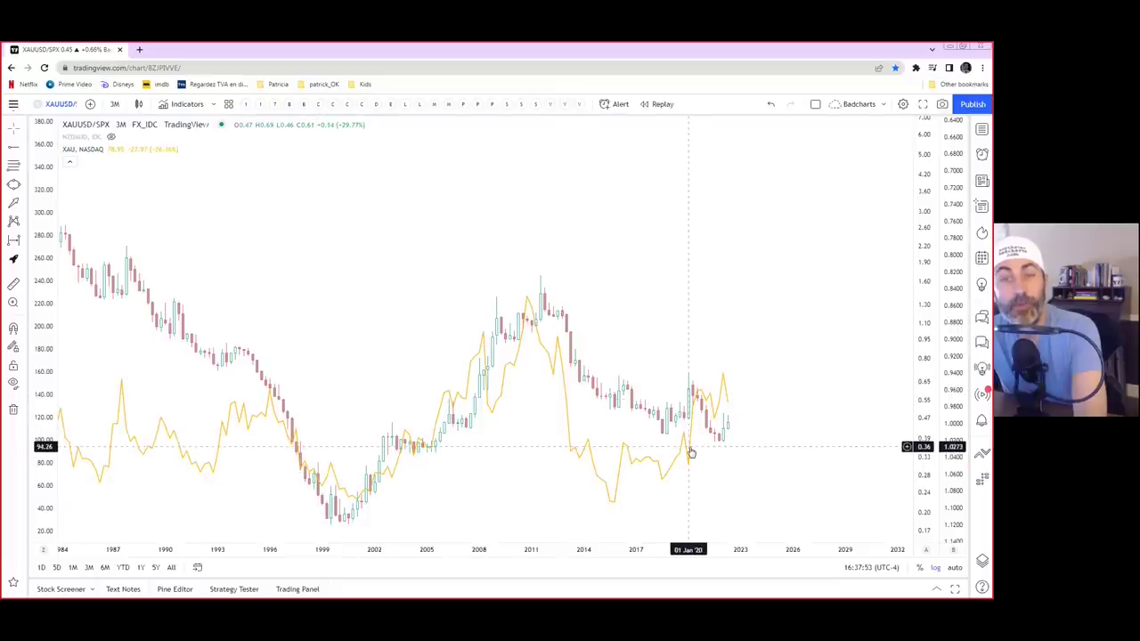
left_click_drag(688, 437, 690, 399)
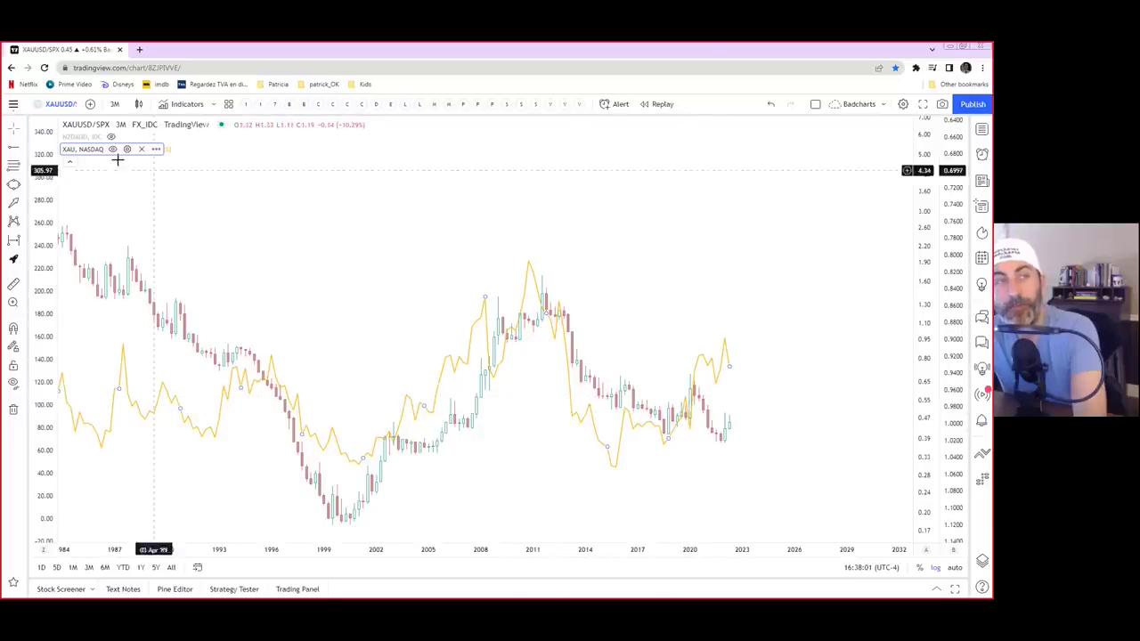
- Draw a descending trend line along the XAUUSD/SPX highs from October 2010 at 1.58 to July 2026 at 0.33
left_click(24, 150)
left_click(57, 151)
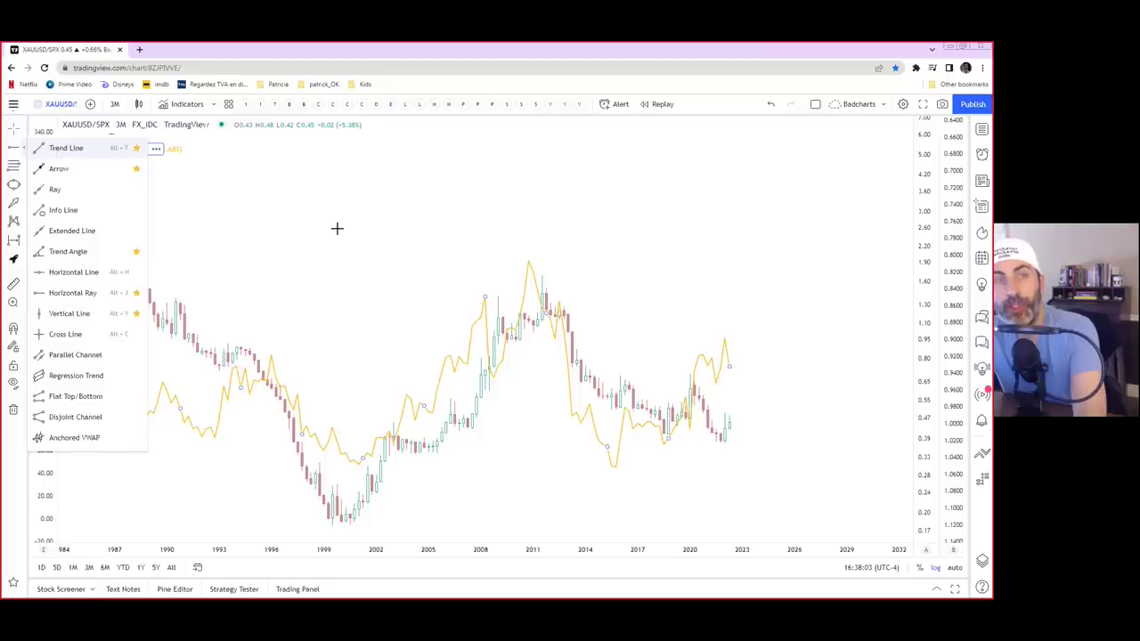
left_click(532, 283)
left_click(806, 457)
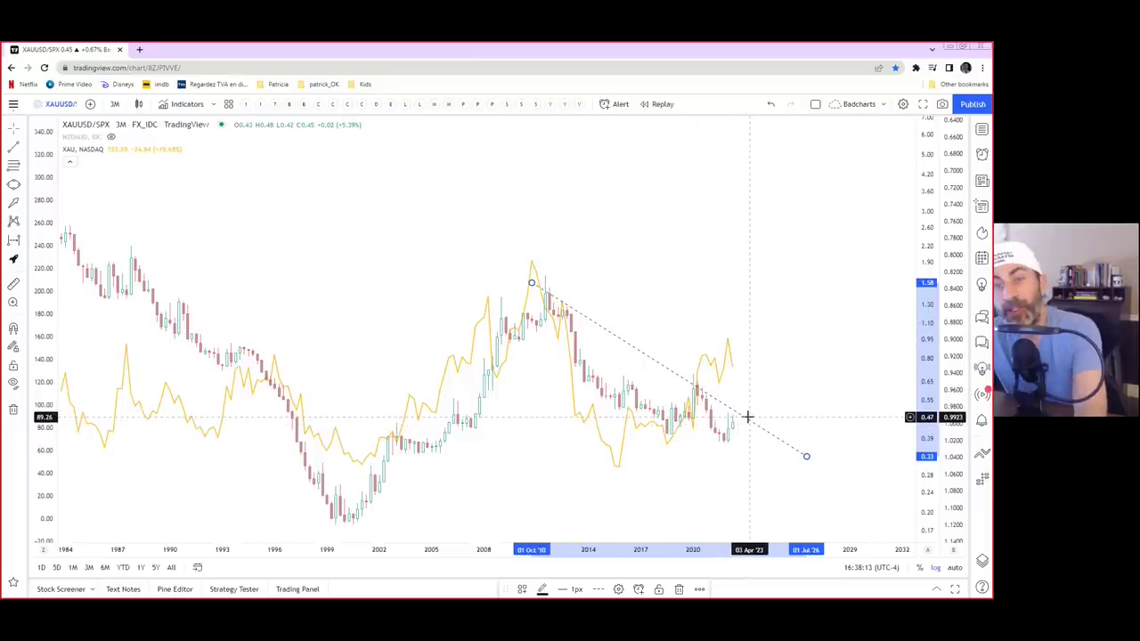
- Place a horizontal ray at 0.62 on XAUUSD/SPX, starting at January 2013, across the 2016 and 2020 highs
left_click(25, 152)
left_click(563, 374)
left_click(571, 385)
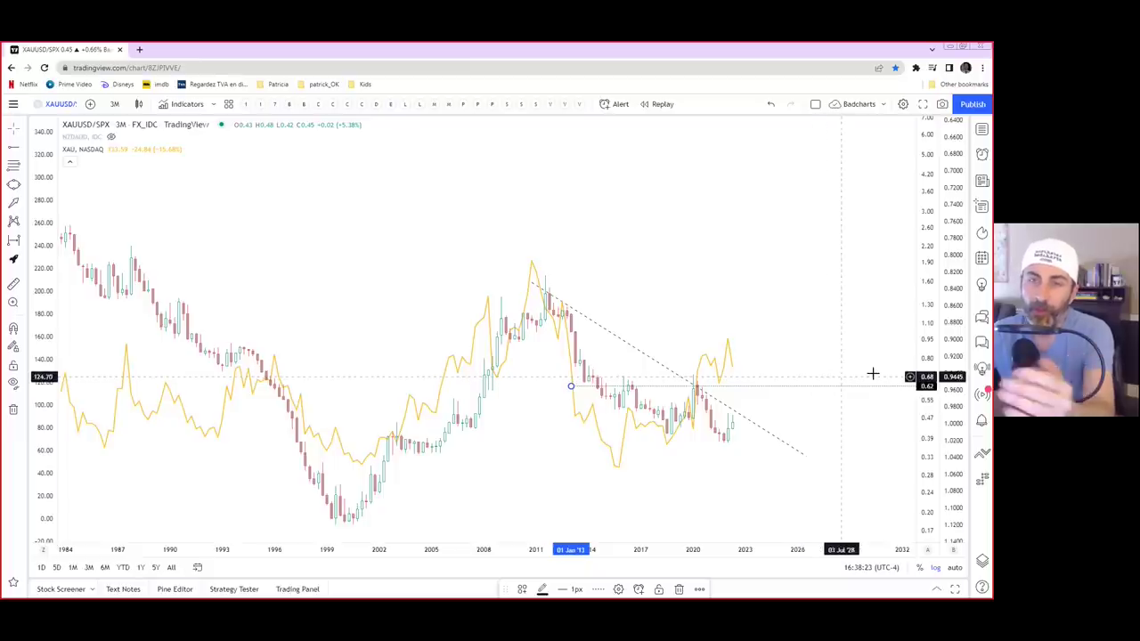
- Compress the XAUUSD/SPX and hidden NZDAUD price scales, and widen the chart's time range back to 1978
left_click_drag(955, 362, 951, 398)
mouse_move(923, 352)
left_mouse_down()
mouse_move(922, 424)
mouse_move(923, 364)
left_mouse_up()
left_click_drag(755, 312, 763, 282)
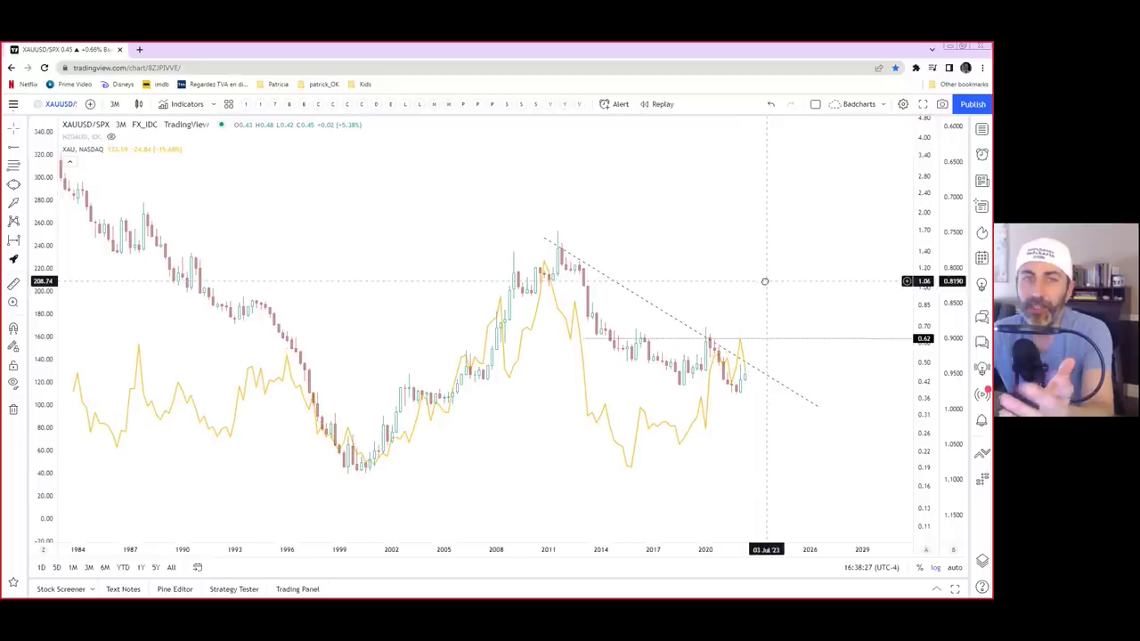
scroll(757, 289, "down", 2)
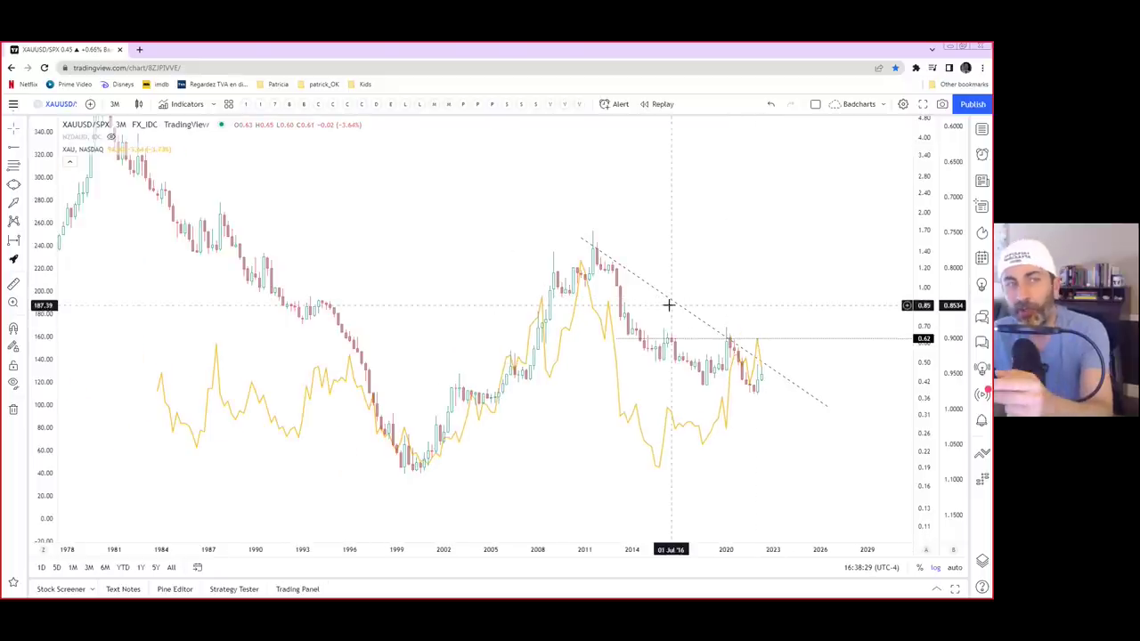
left_click_drag(468, 252, 462, 264)
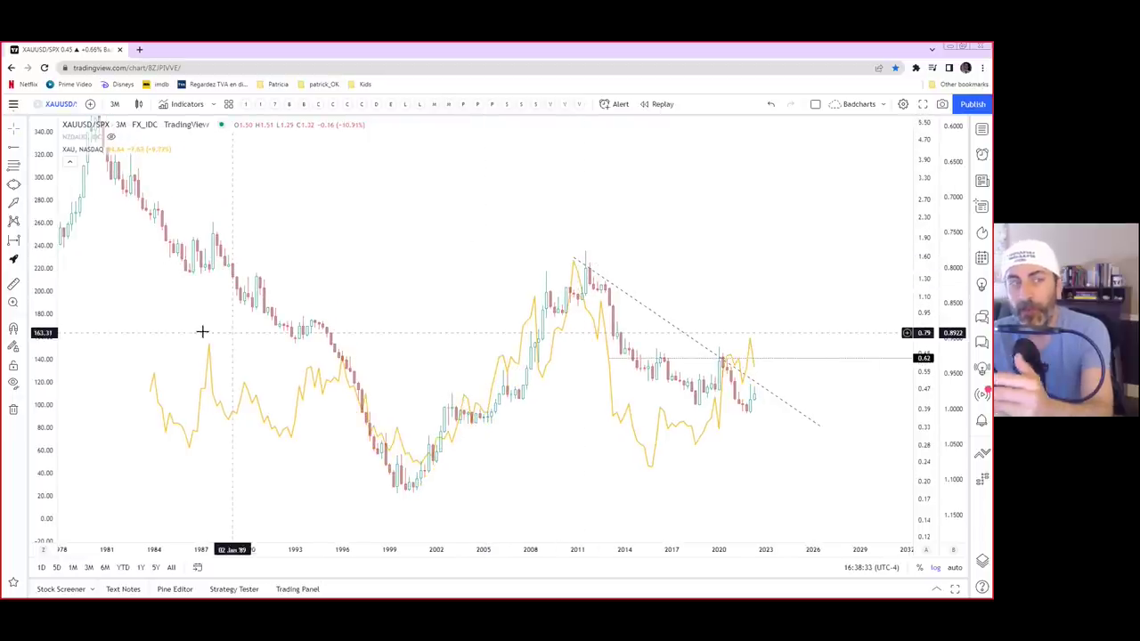
- Compress the XAU line's price scale and widen the XAUUSD/SPX chart's time range back to 1964
left_click_drag(49, 268, 41, 340)
left_click_drag(407, 280, 405, 285)
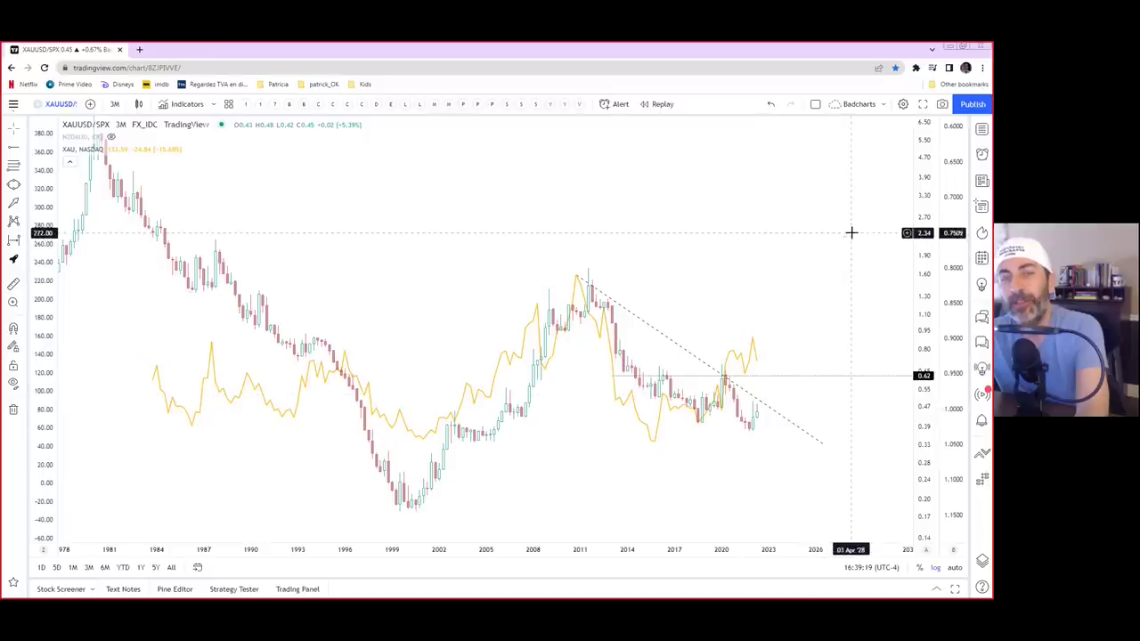
scroll(852, 232, "down", 3)
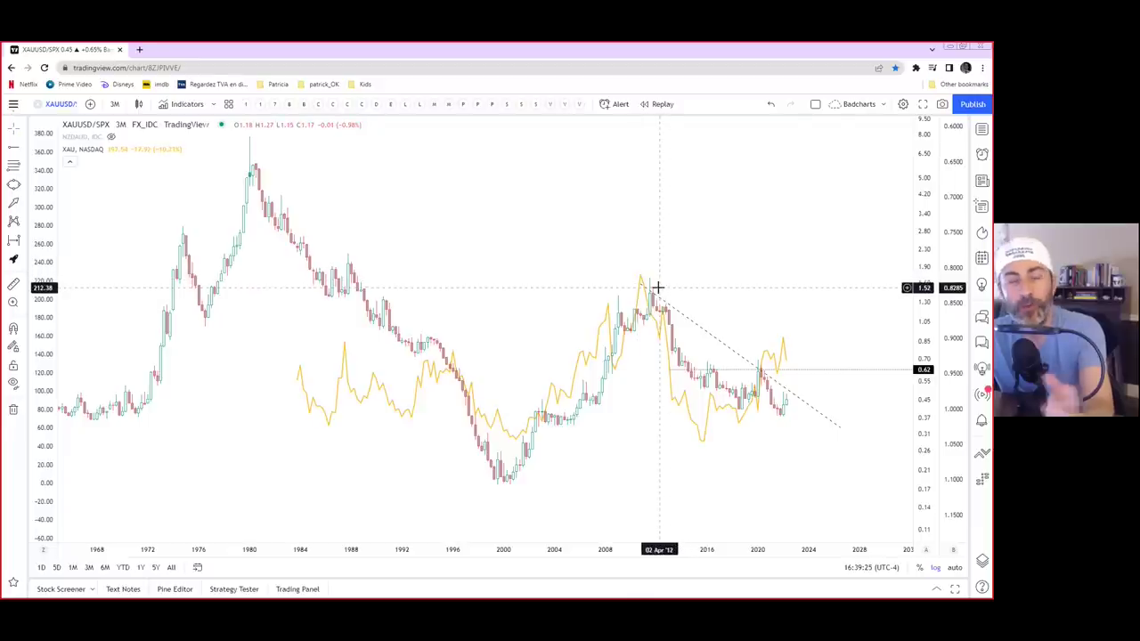
scroll(503, 246, "up", 3)
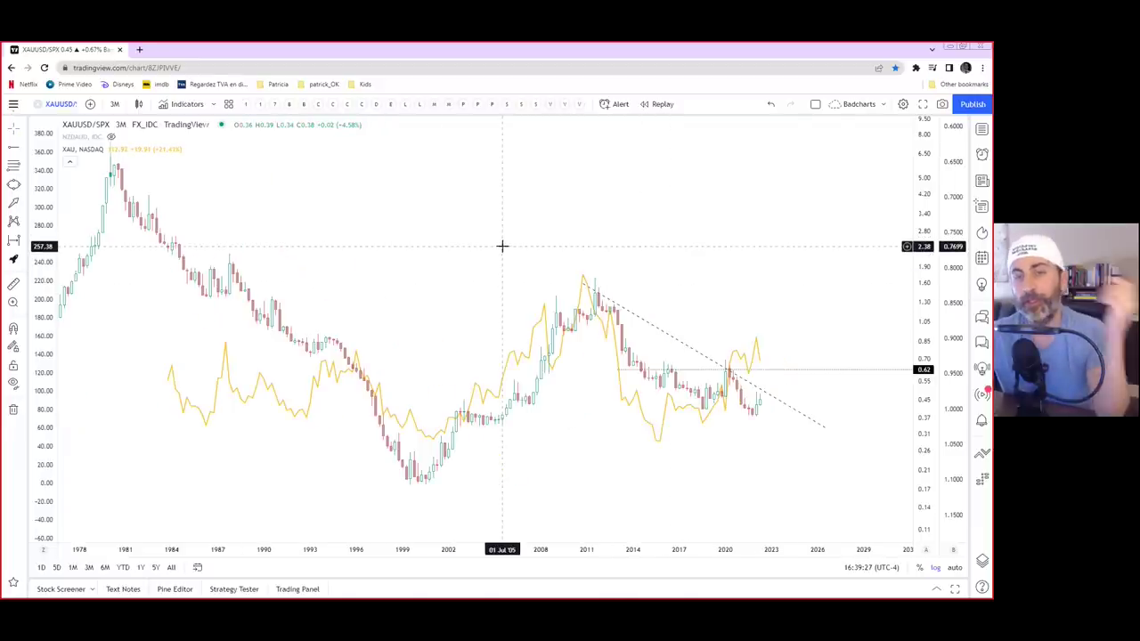
scroll(502, 246, "down", 3)
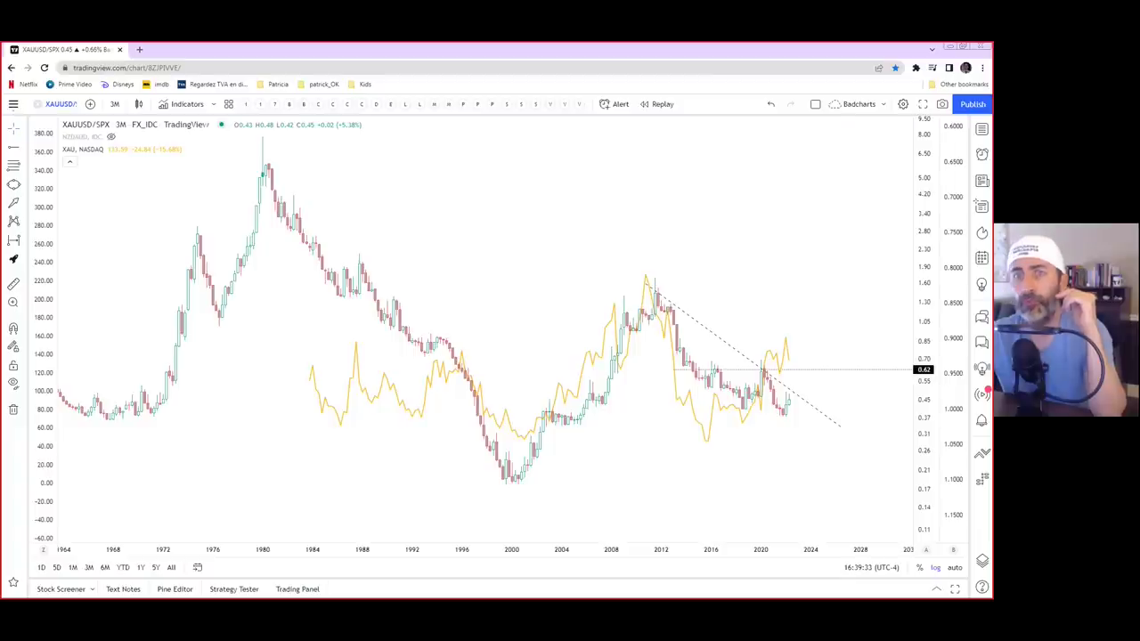
- Switch to the Microsoft Teams meeting and stop sharing the screen
key("alt+Tab")
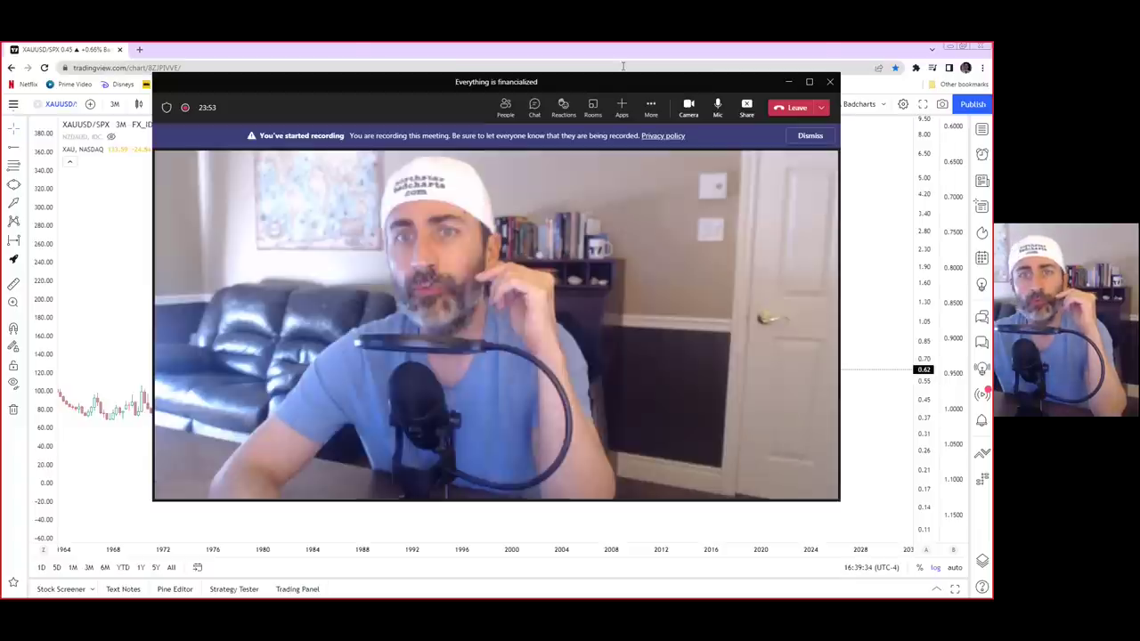
left_click(759, 104)
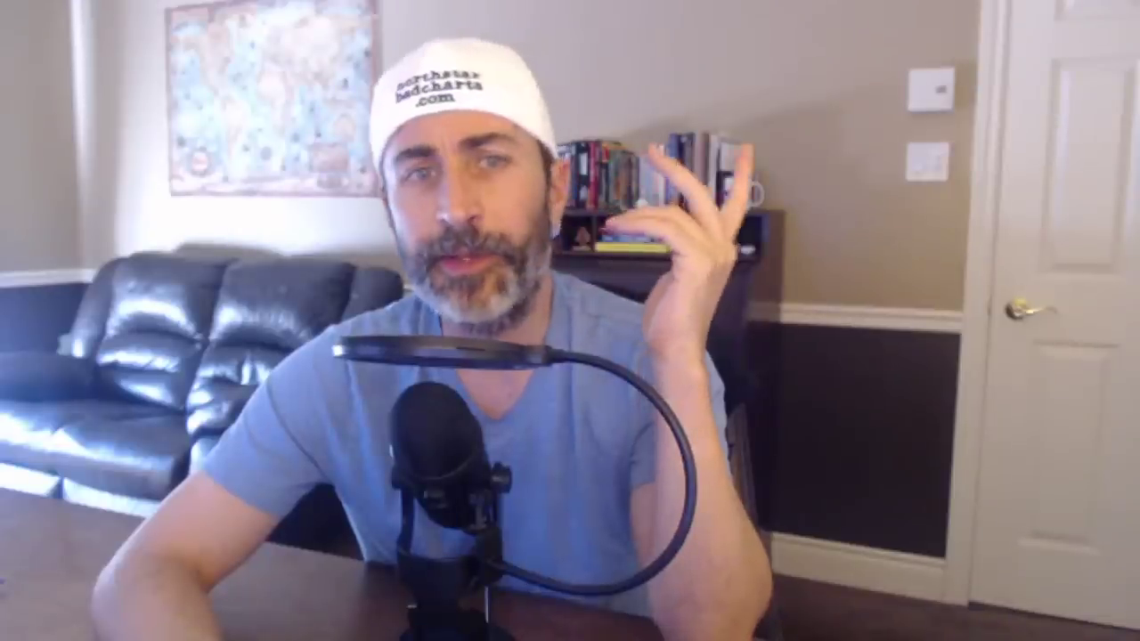